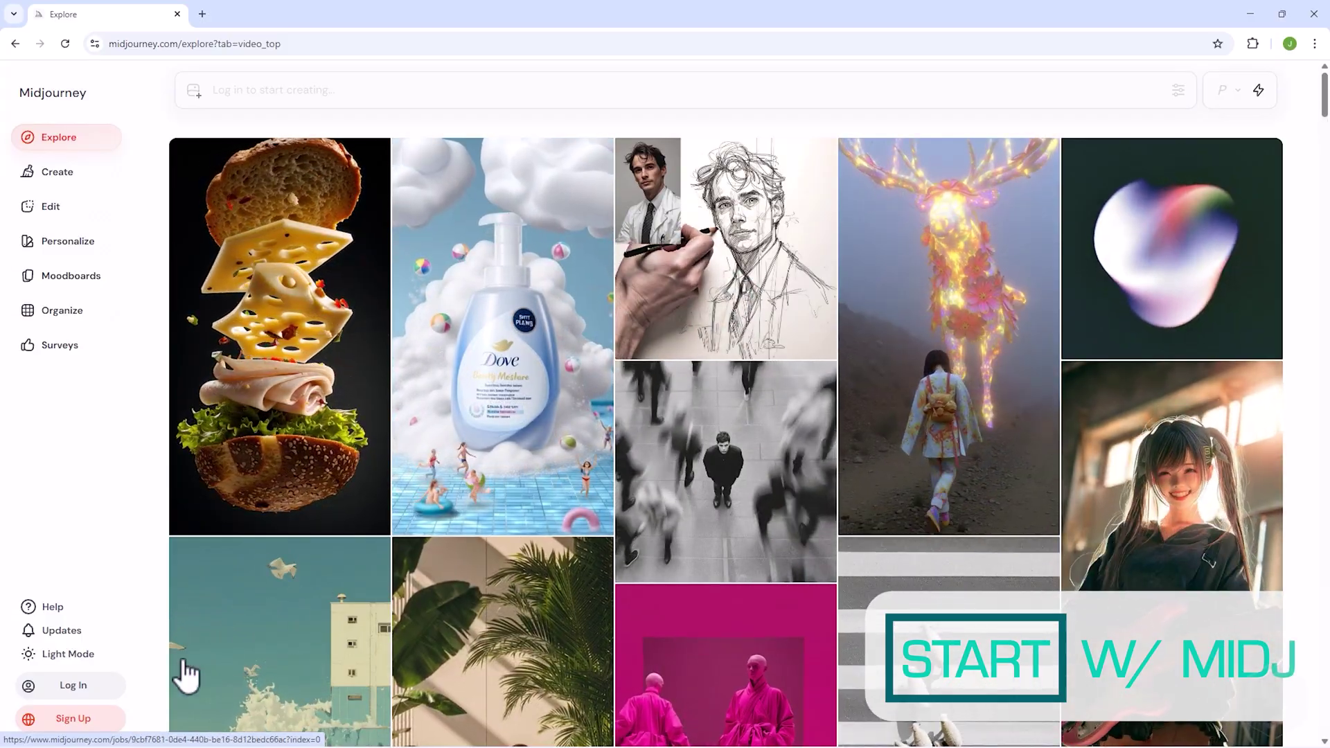
- Create a new server from scratch for me and my friends, named 'SF Test MJ Server'
click(91, 721)
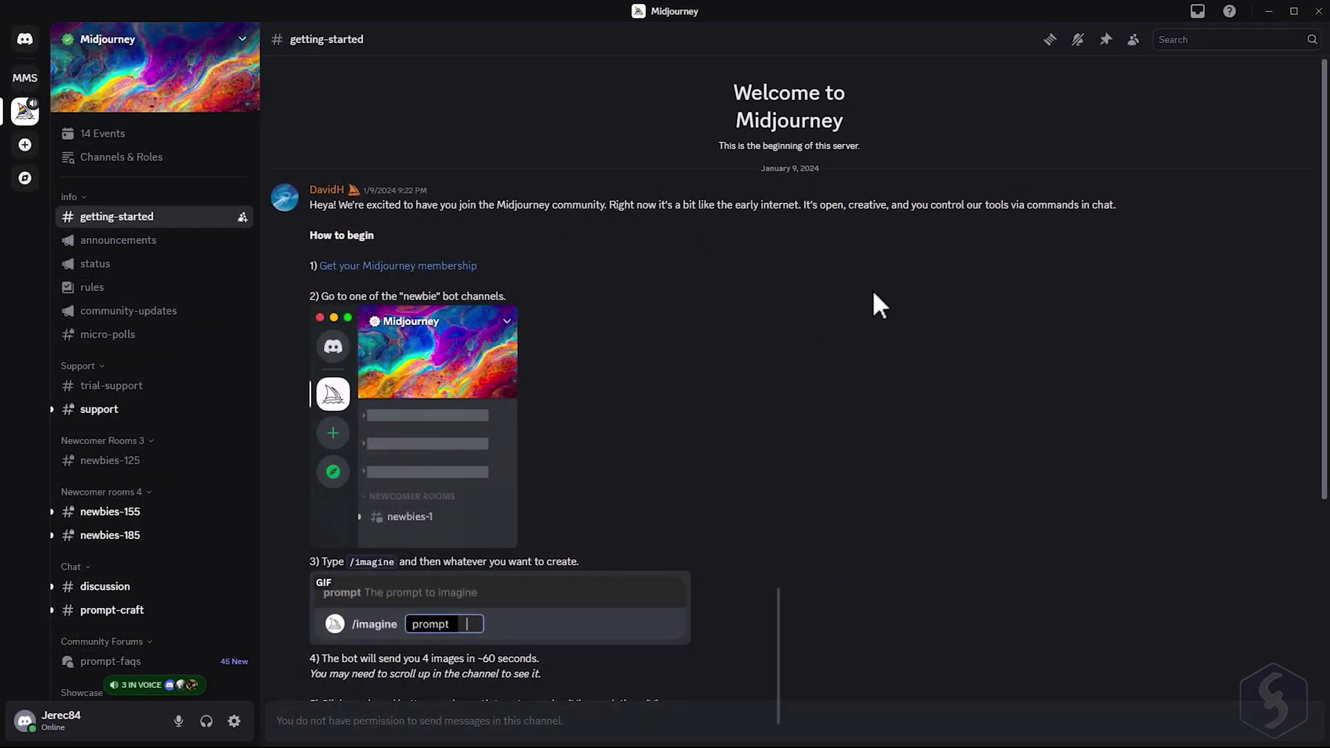
scroll(874, 293, down, 3)
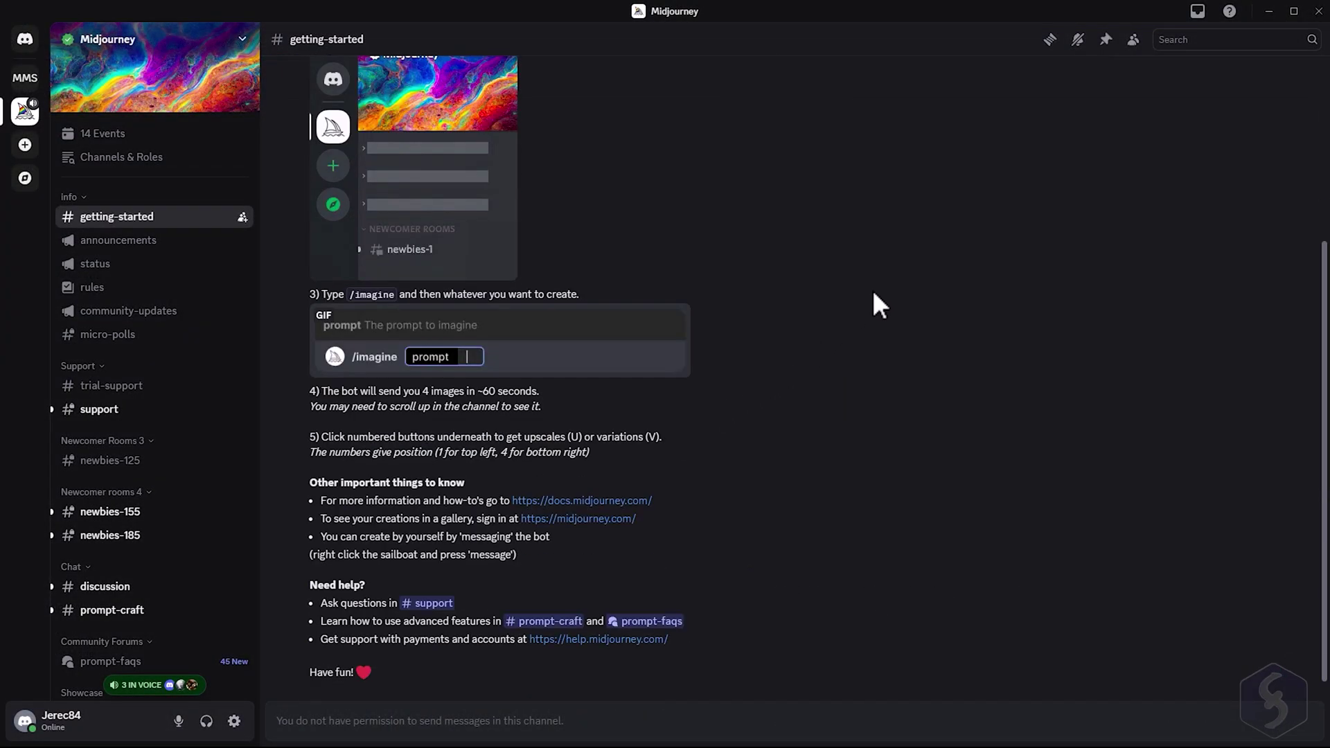
click(26, 149)
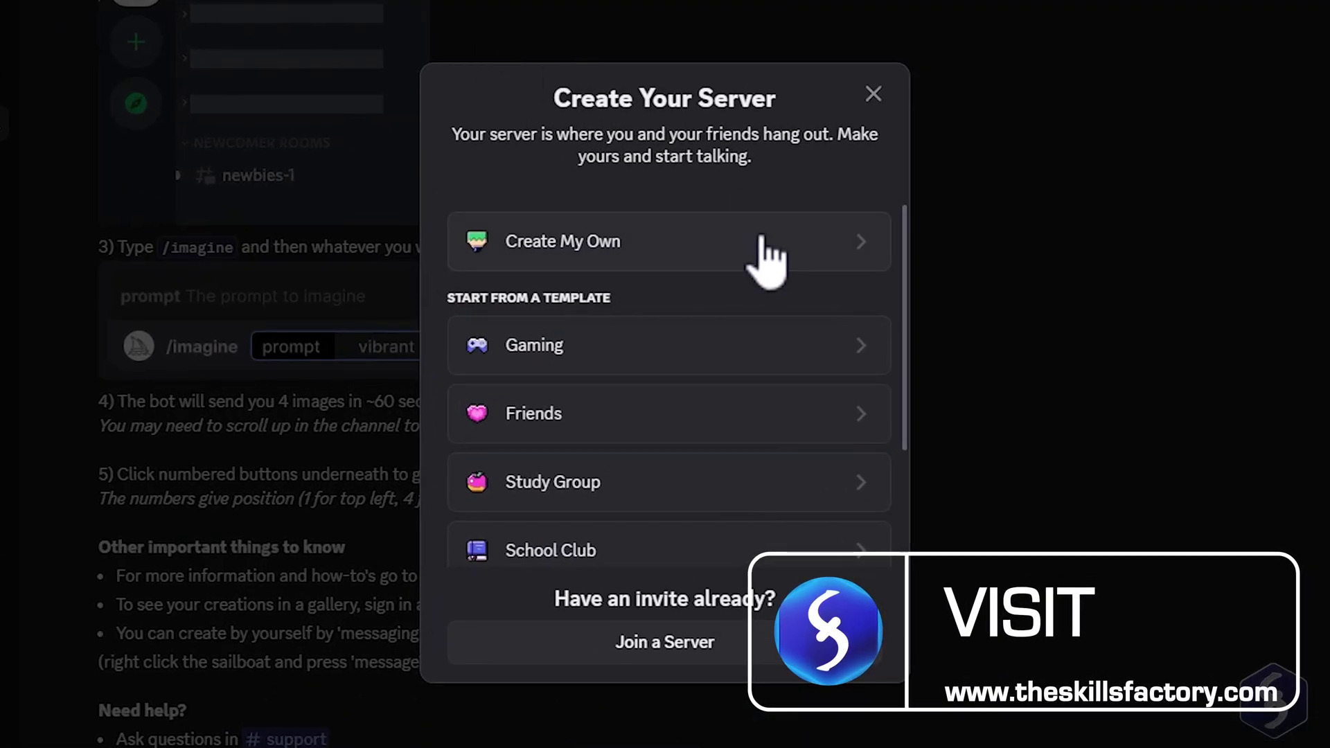
click(763, 244)
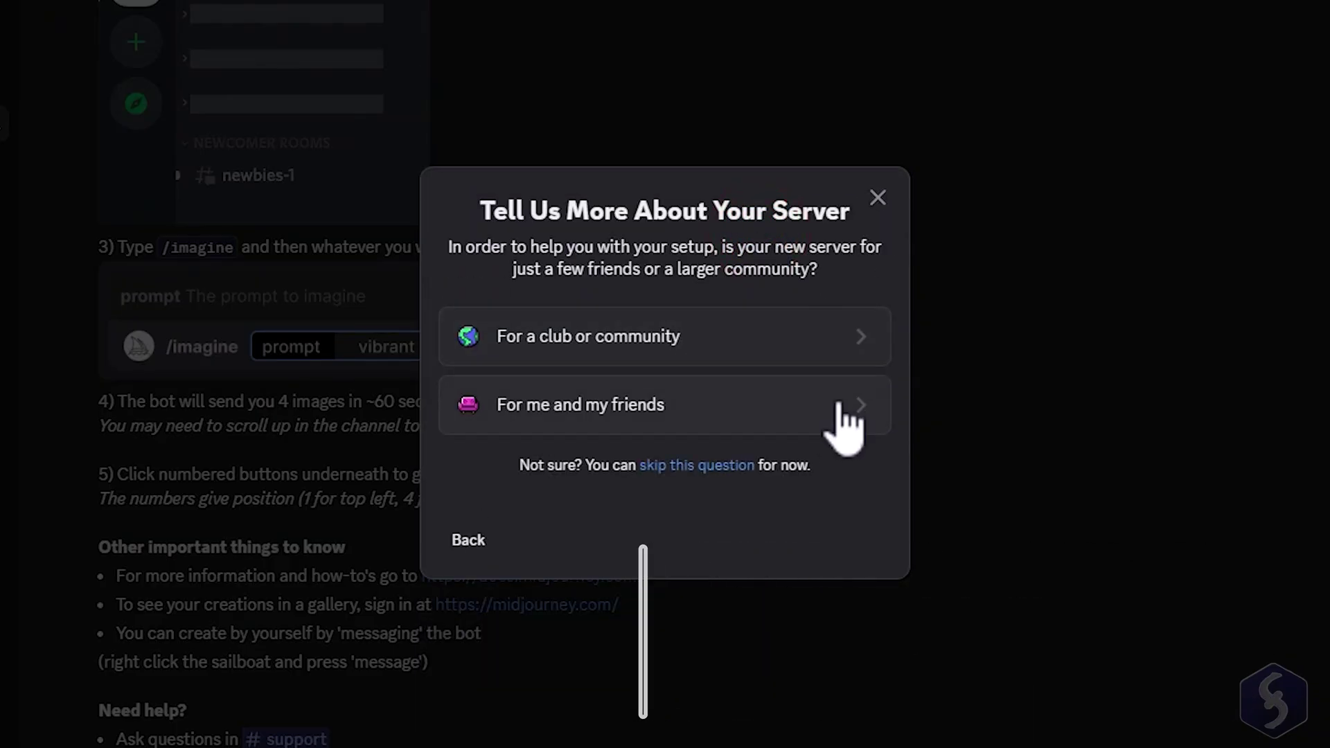
click(840, 411)
text(SF Test MJ Server)
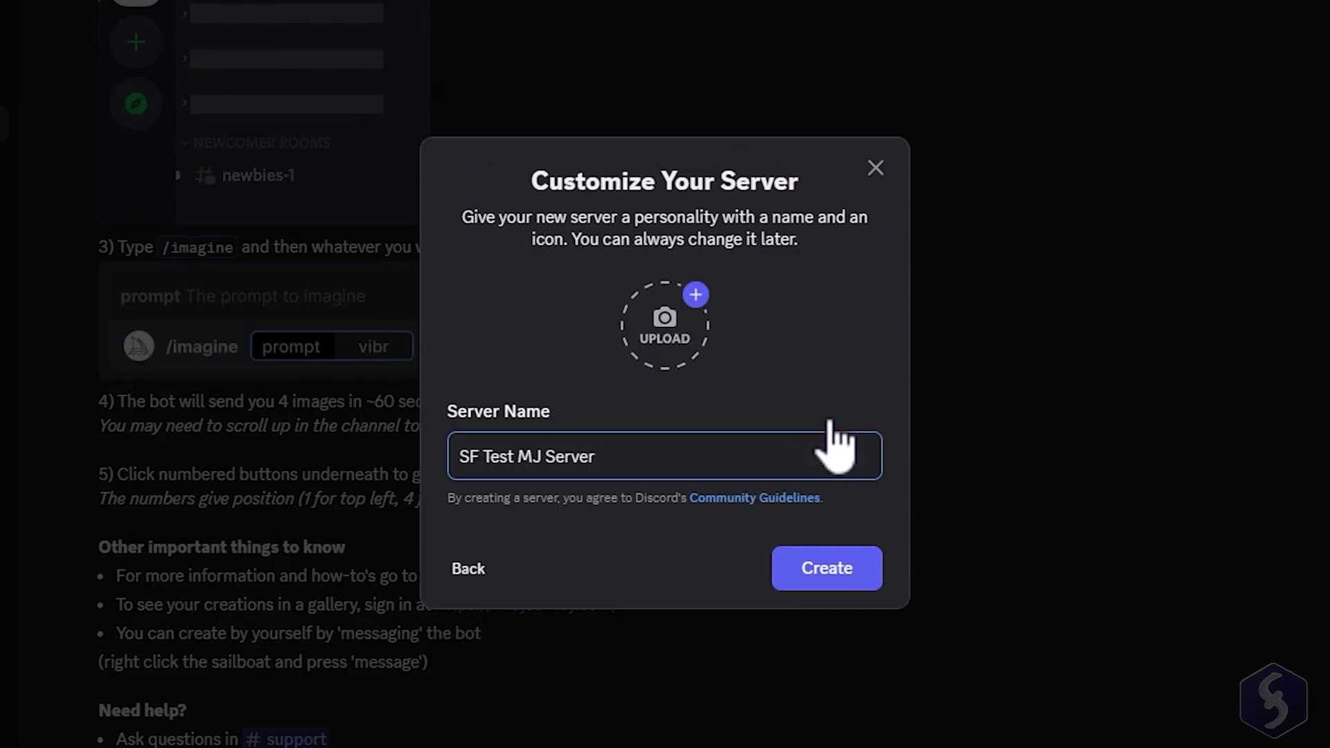
click(838, 585)
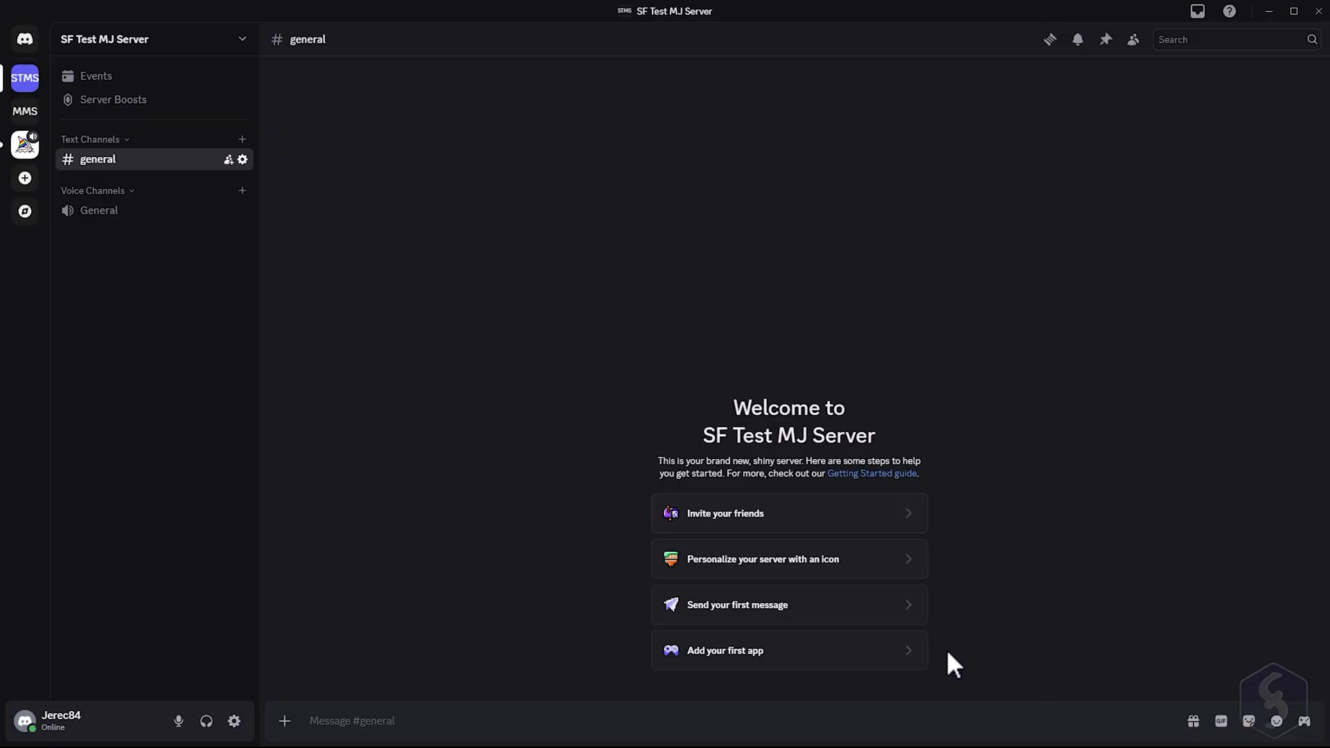
- Find Midjourney Bot in Discover and authorize it for SF Test MJ Server
click(864, 657)
text(Midjo)
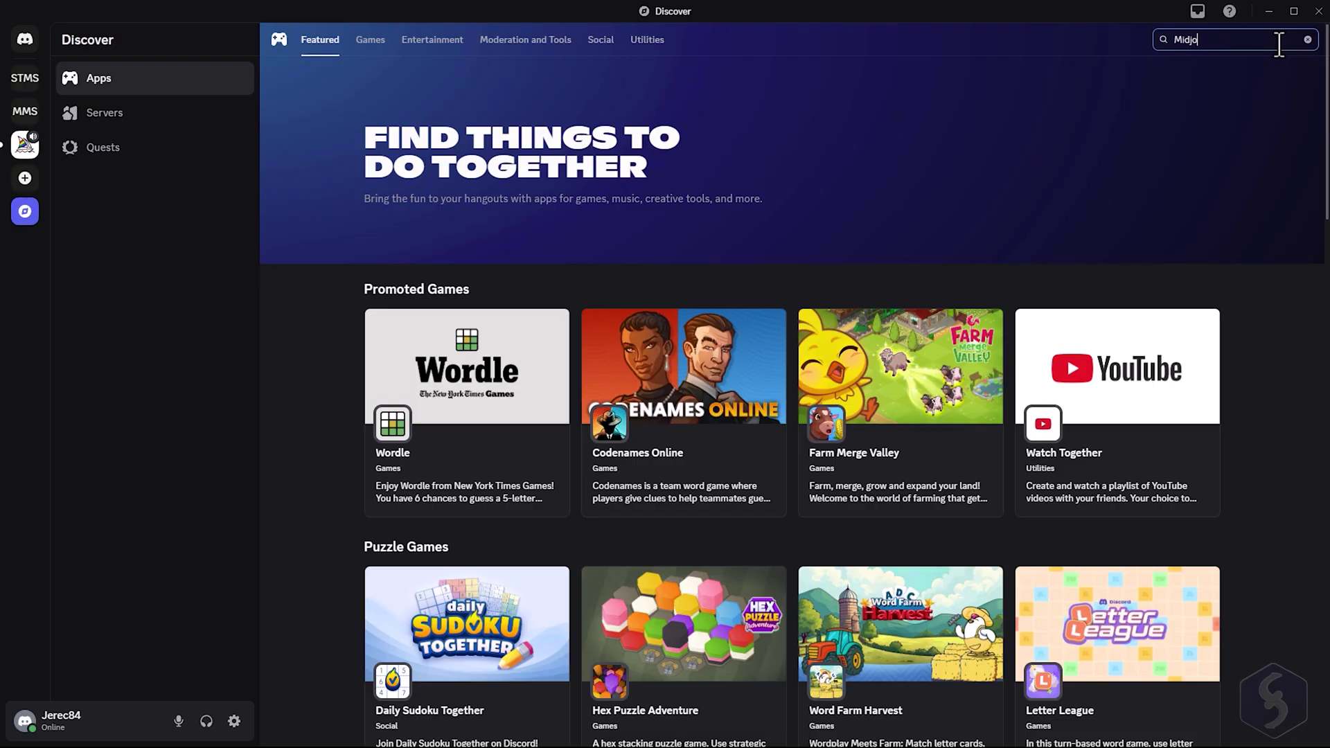
text(urney)
key(Return)
click(482, 218)
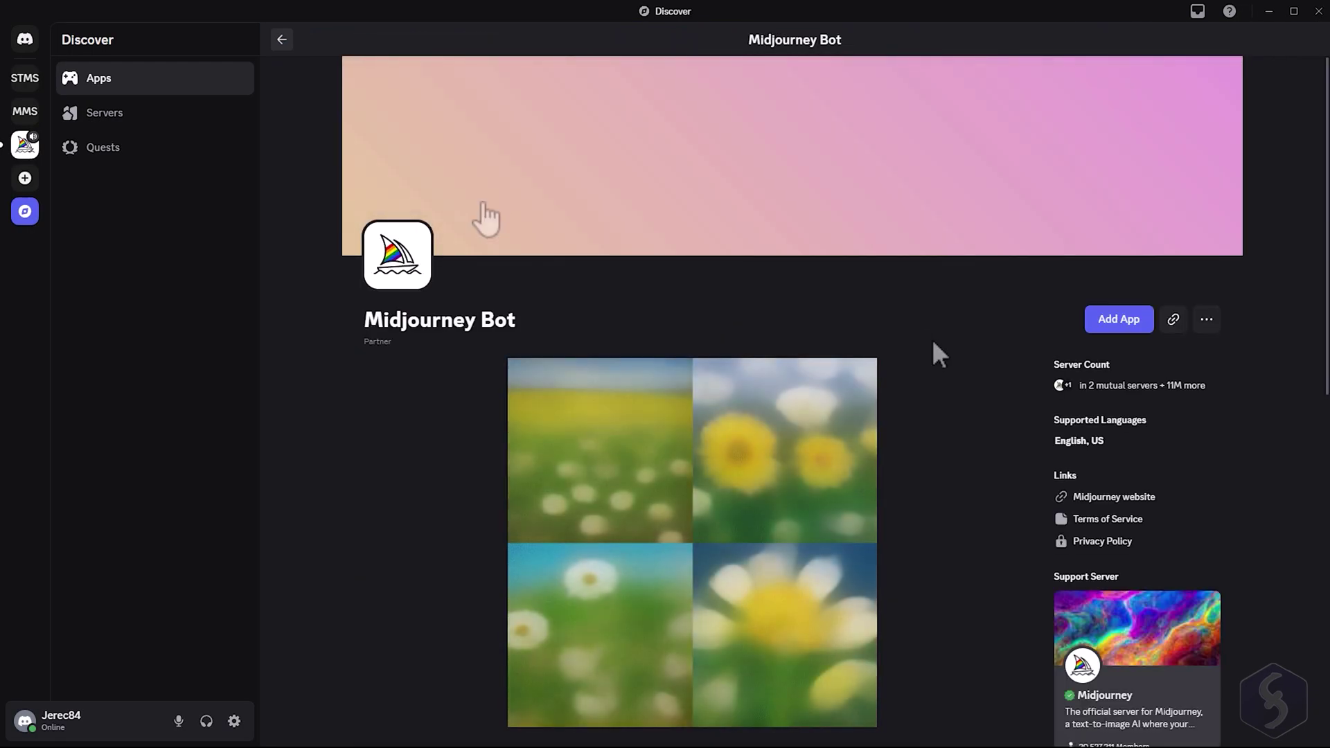
click(1133, 322)
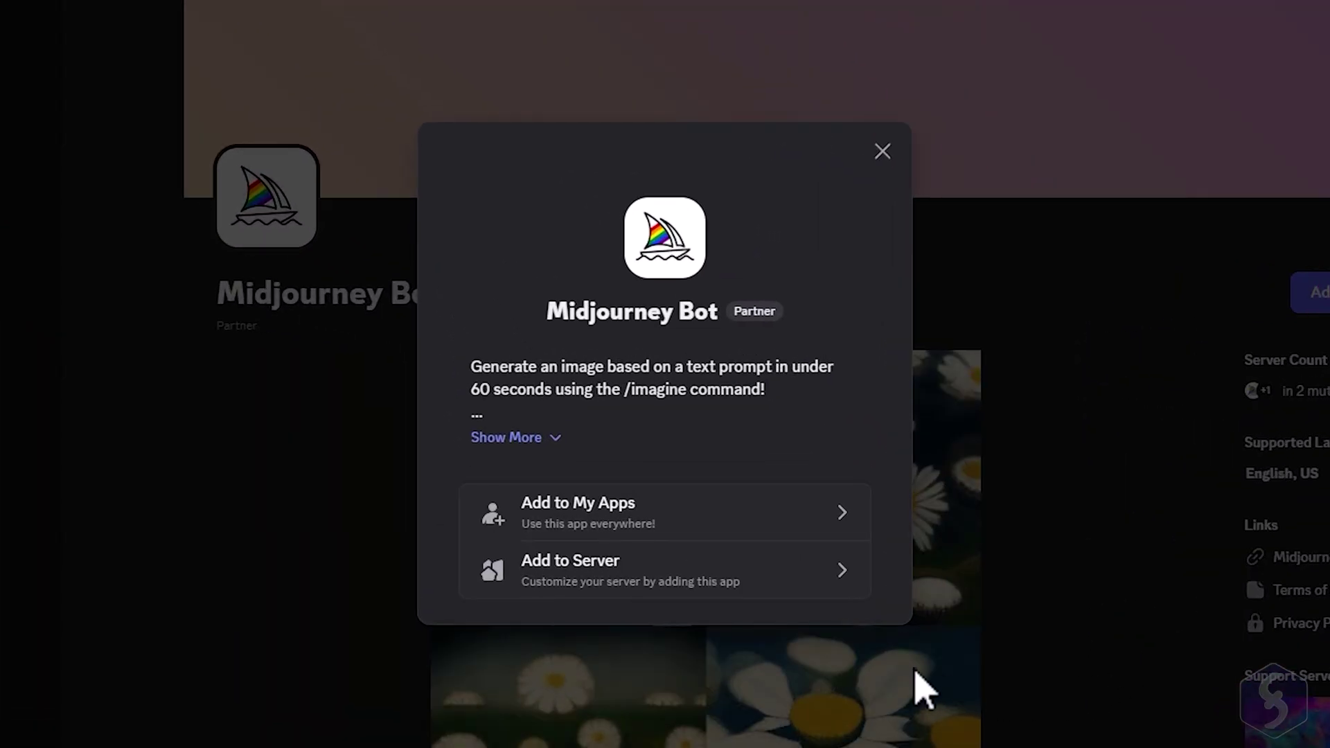
click(798, 569)
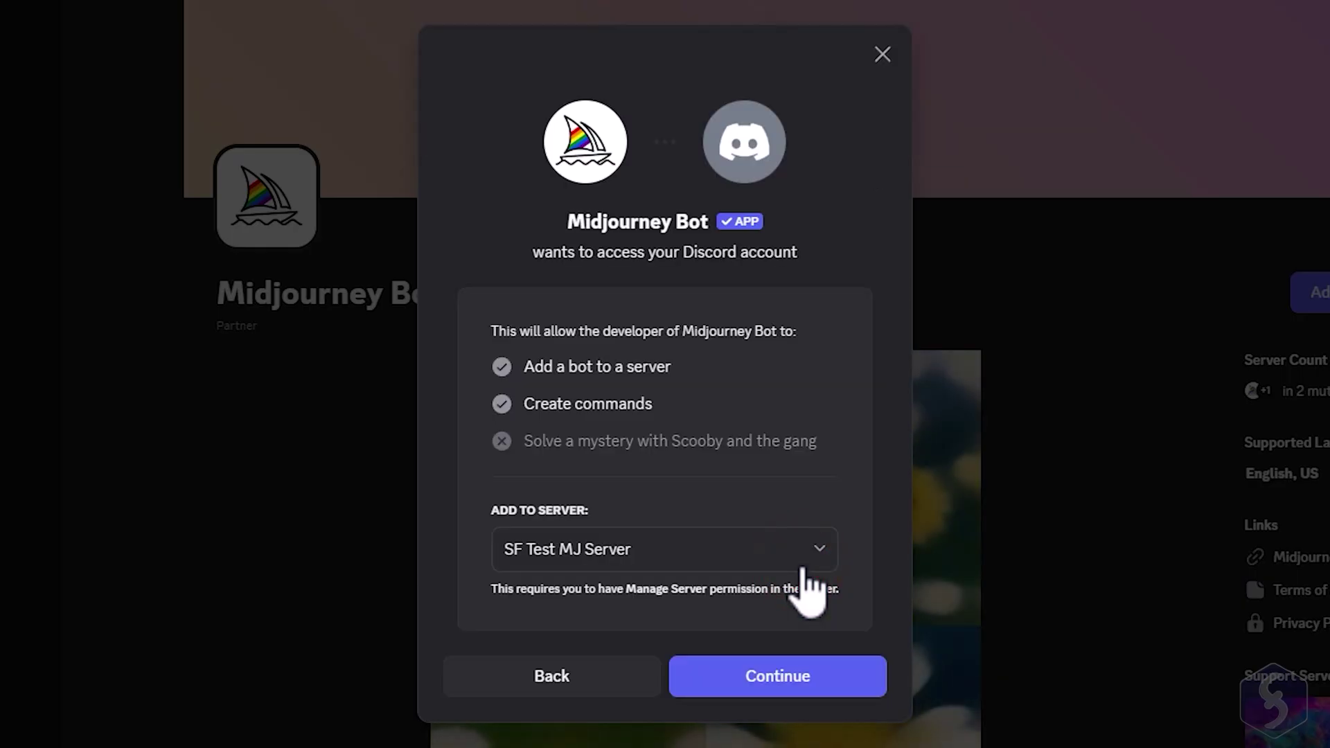
click(781, 686)
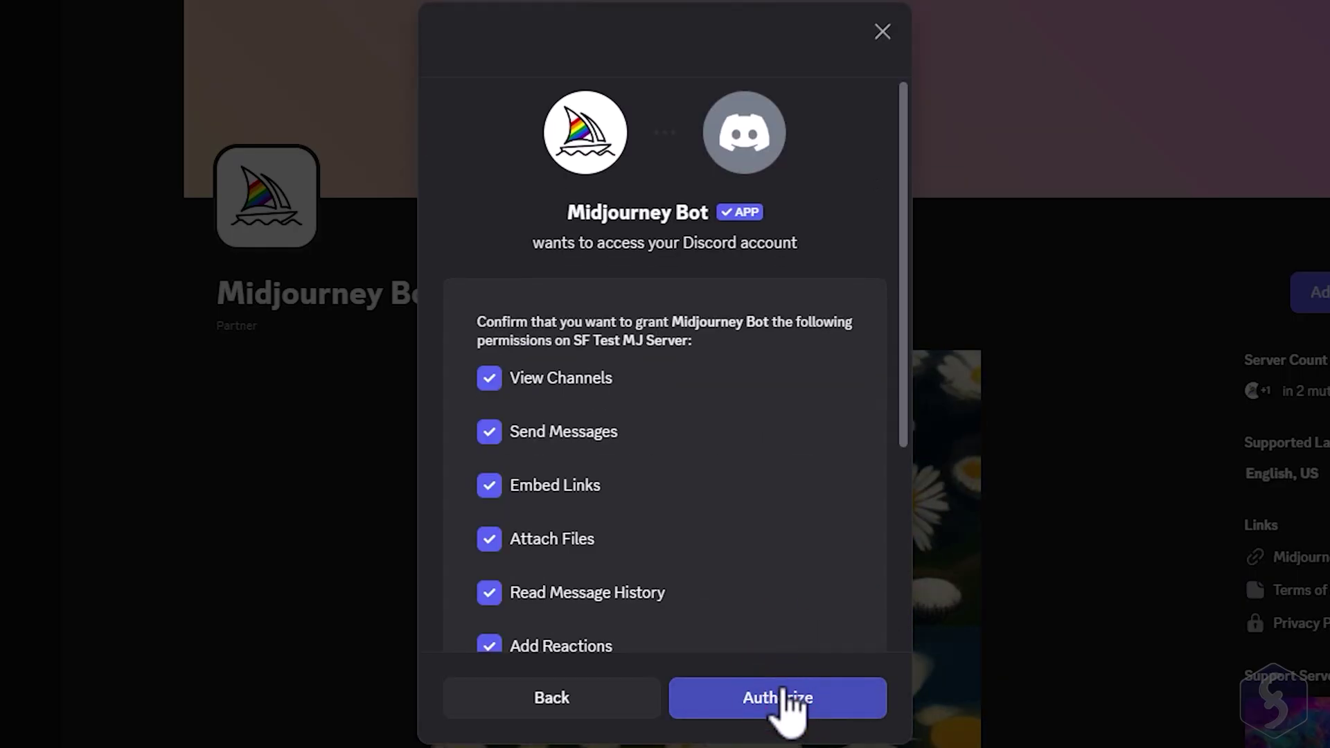
click(786, 701)
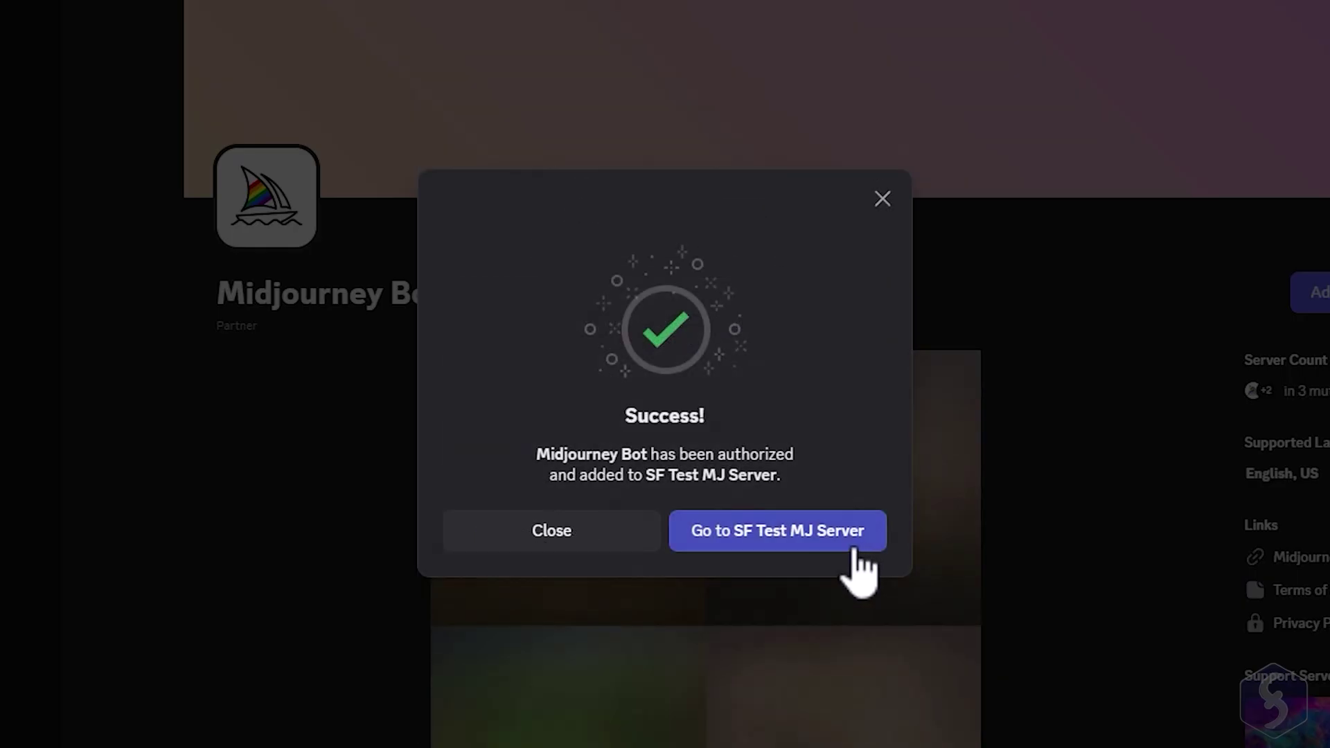
click(852, 546)
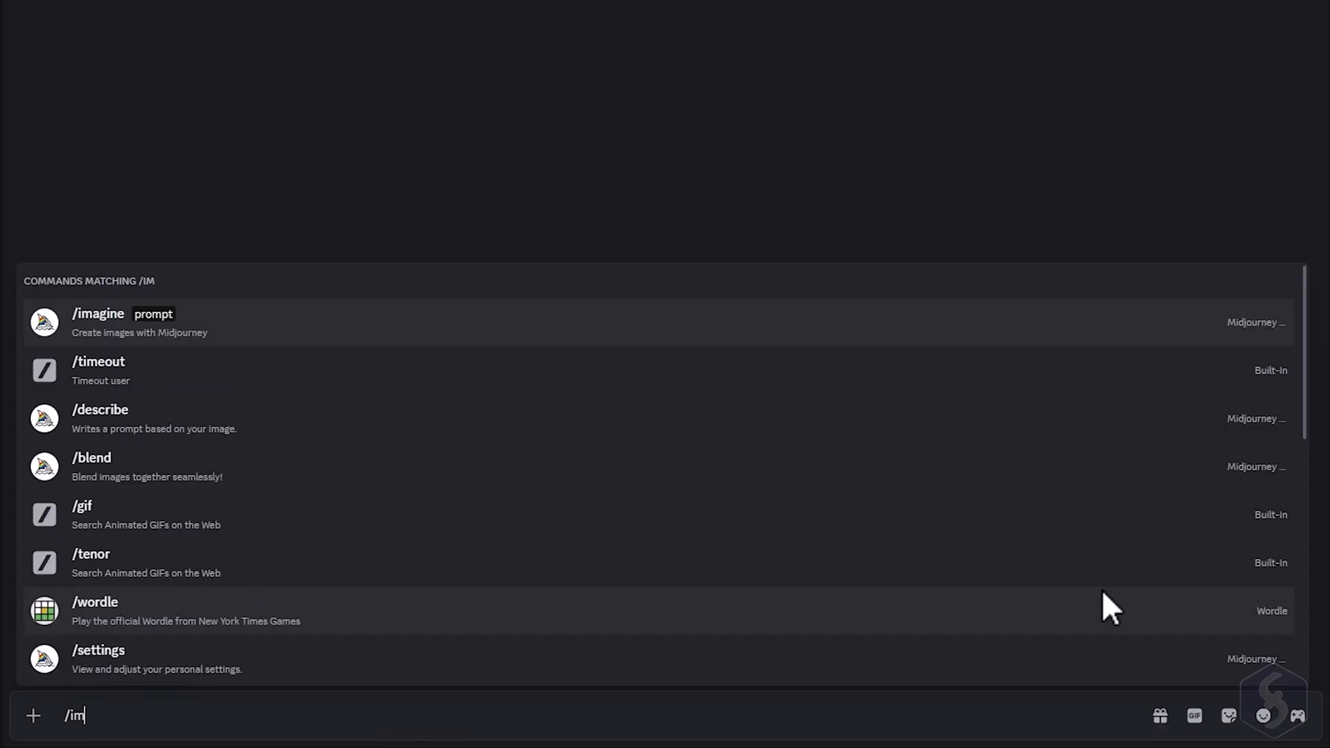
text(agine)
- Run /imagine with the prompt 'a sunny limpid sky'
key(Tab)
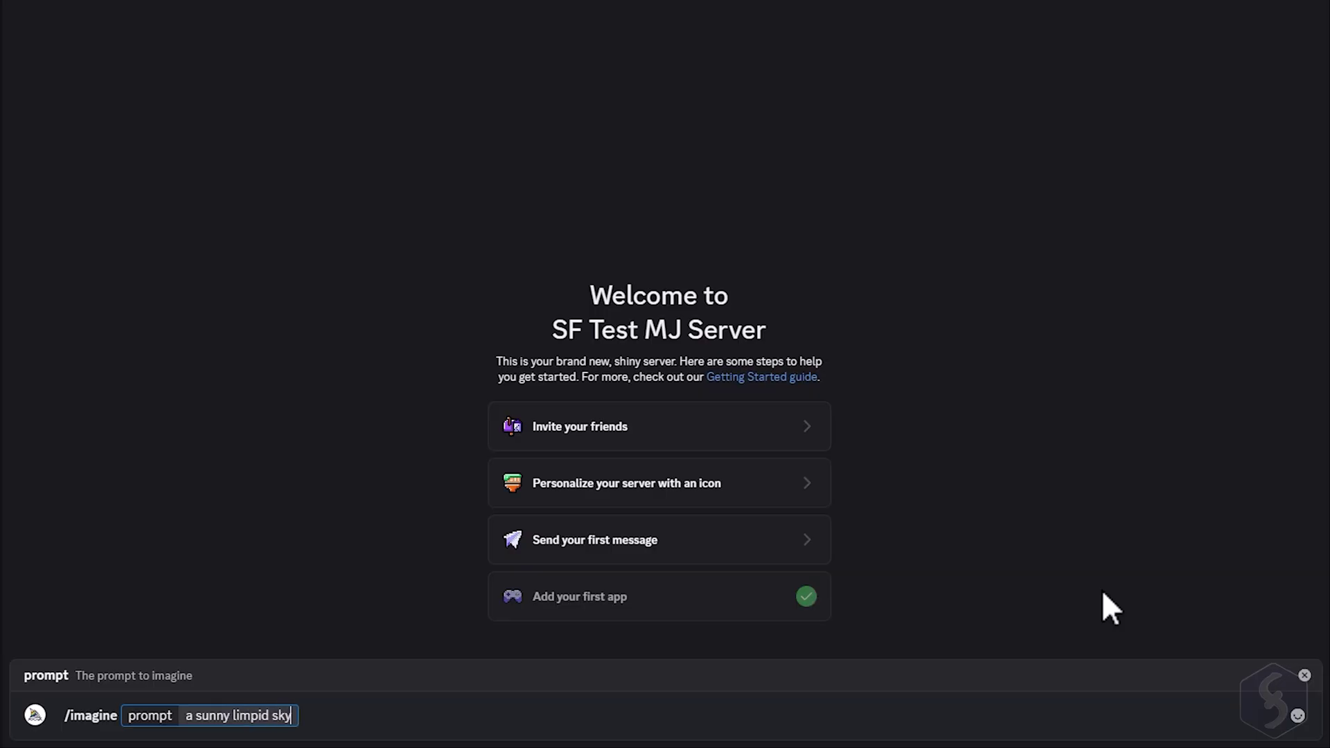
key(Return)
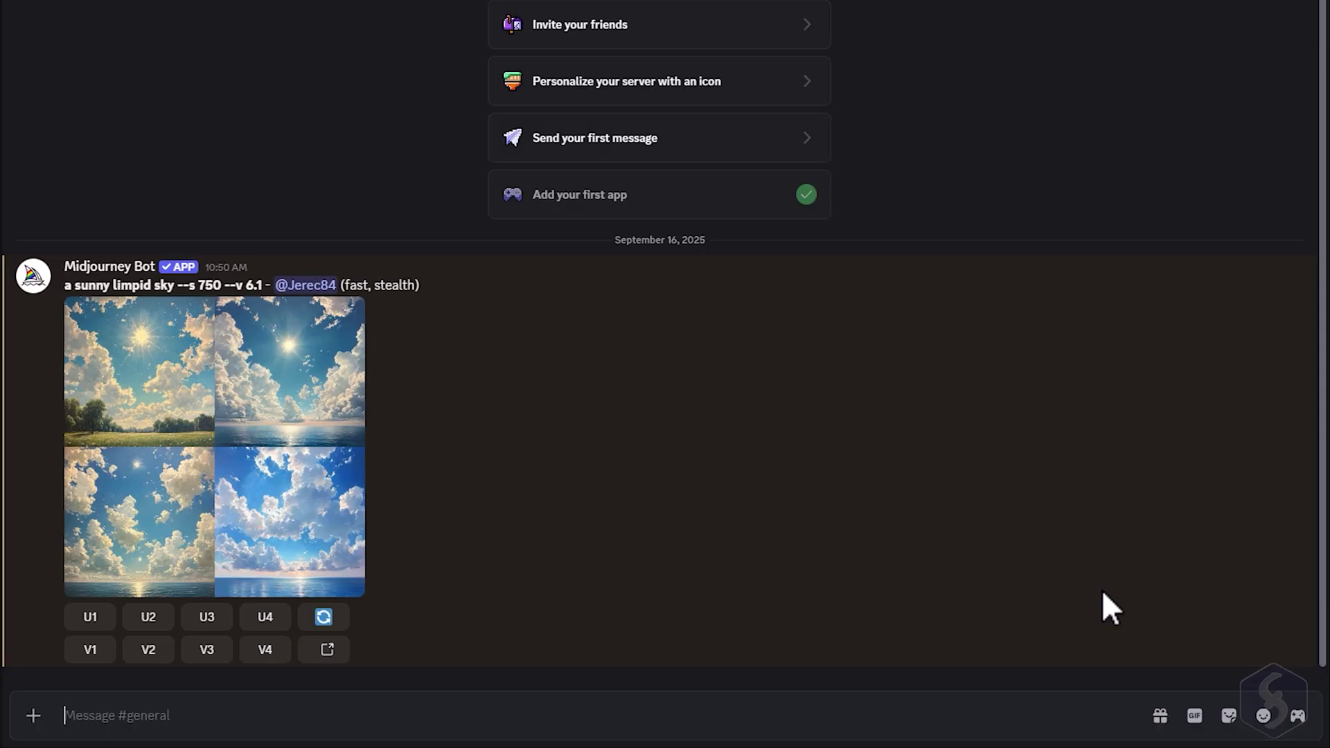
- Preview the sunny sky grid, then upscale Image #2 with U2 and view it full-size
click(214, 403)
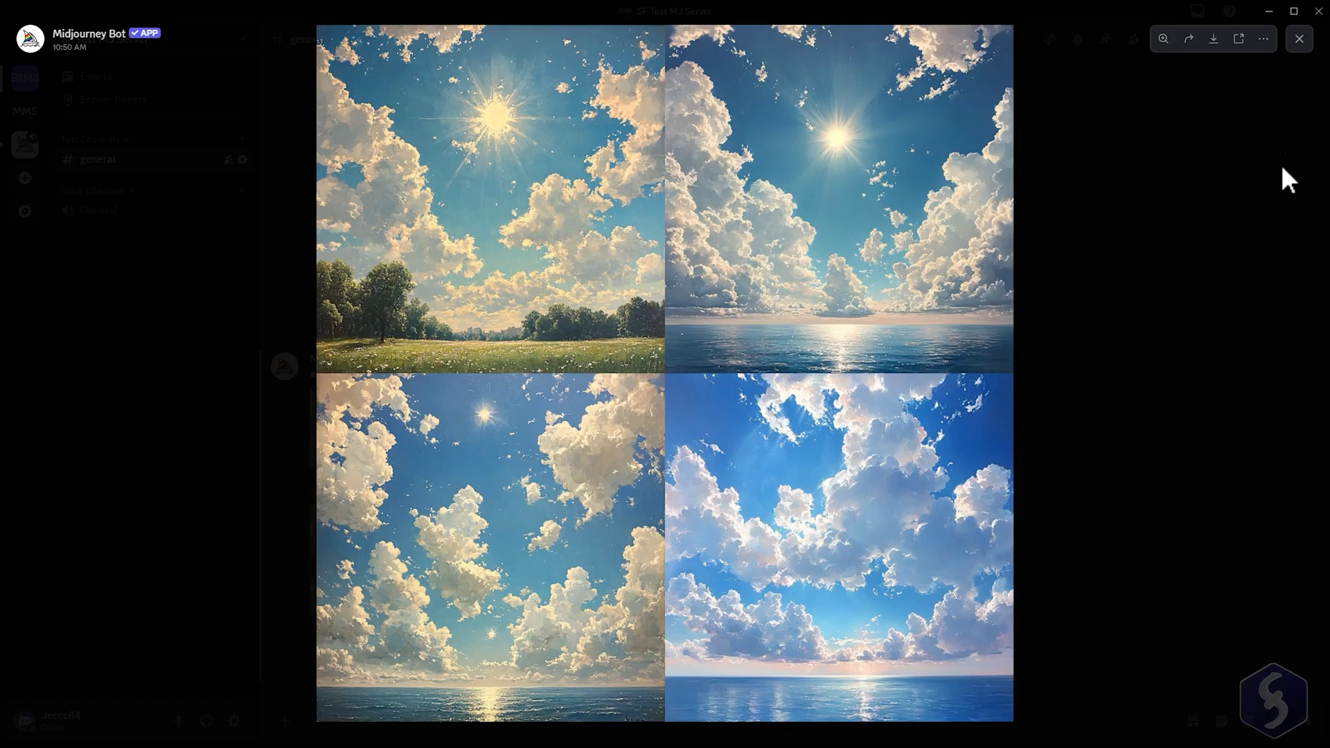
click(1301, 40)
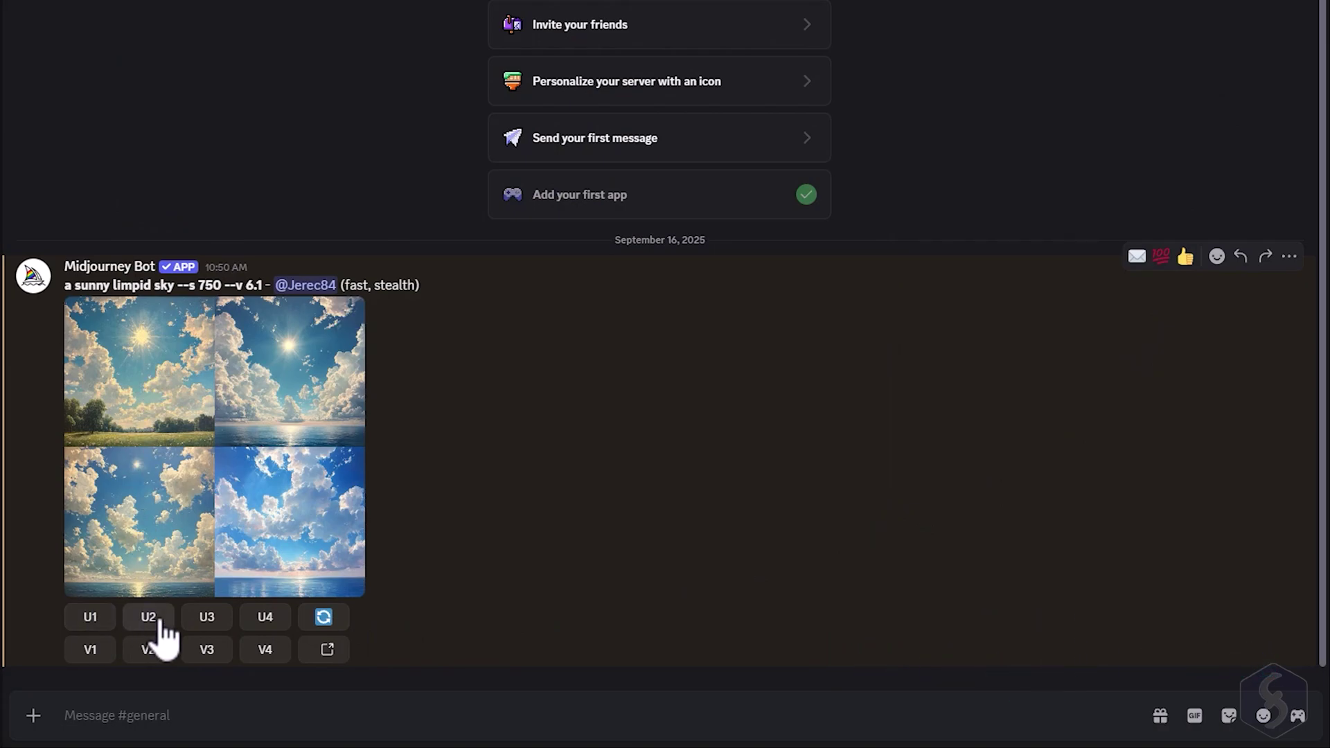
mouse_move(289, 520)
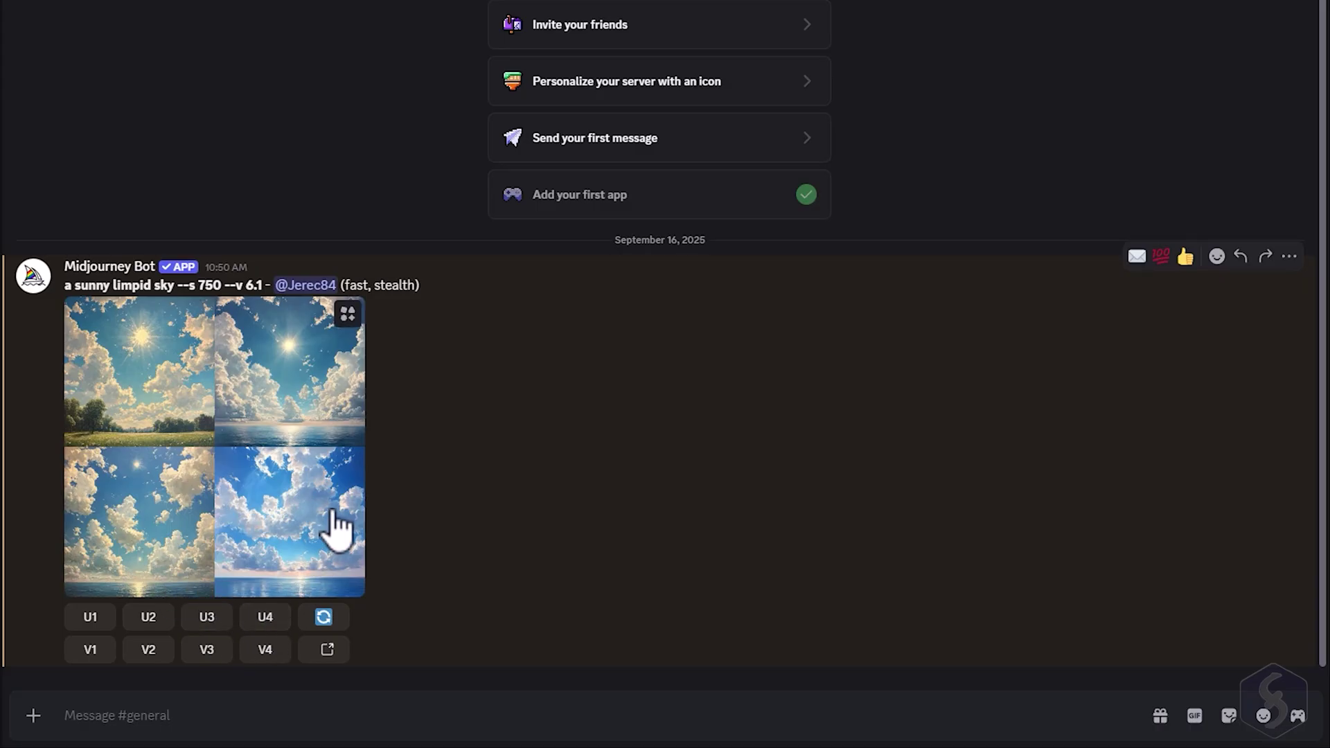
click(149, 619)
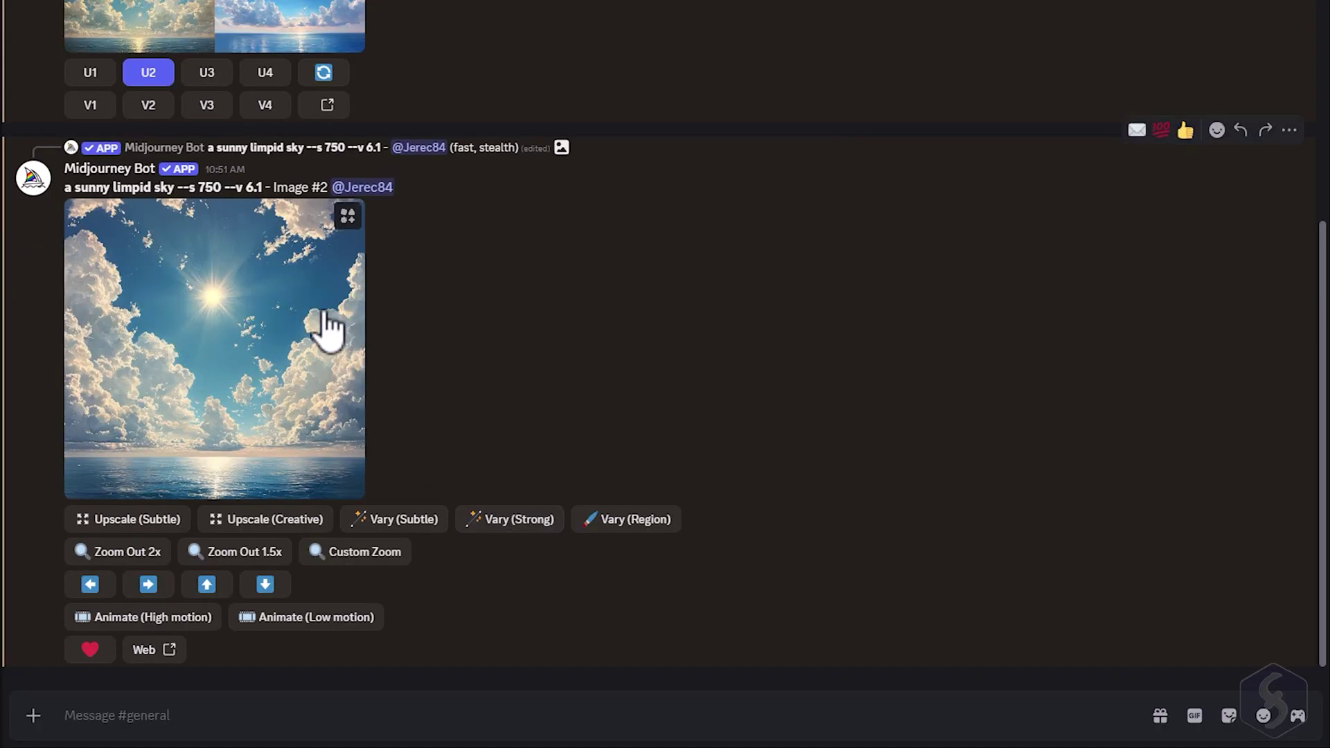
click(328, 329)
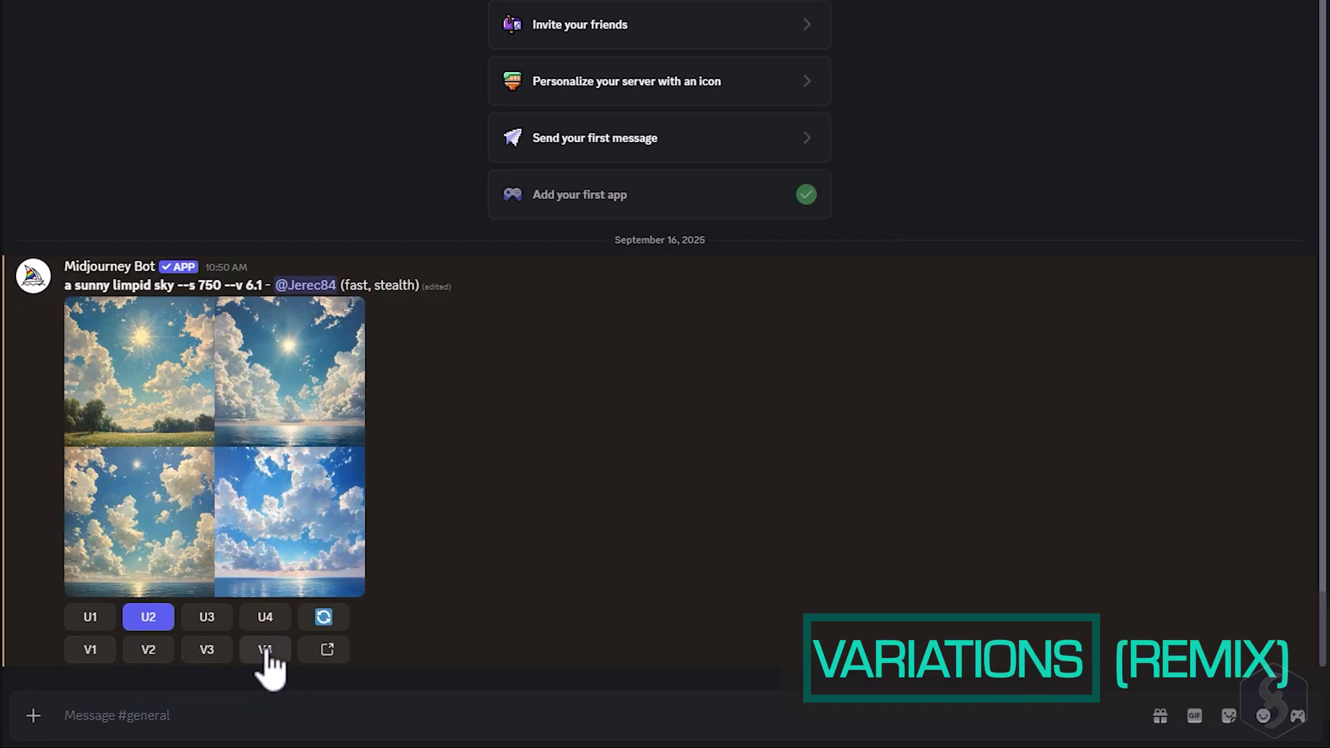
- Remix image 2 with V2, changing the prompt to 'a dark limpid sky'
click(156, 655)
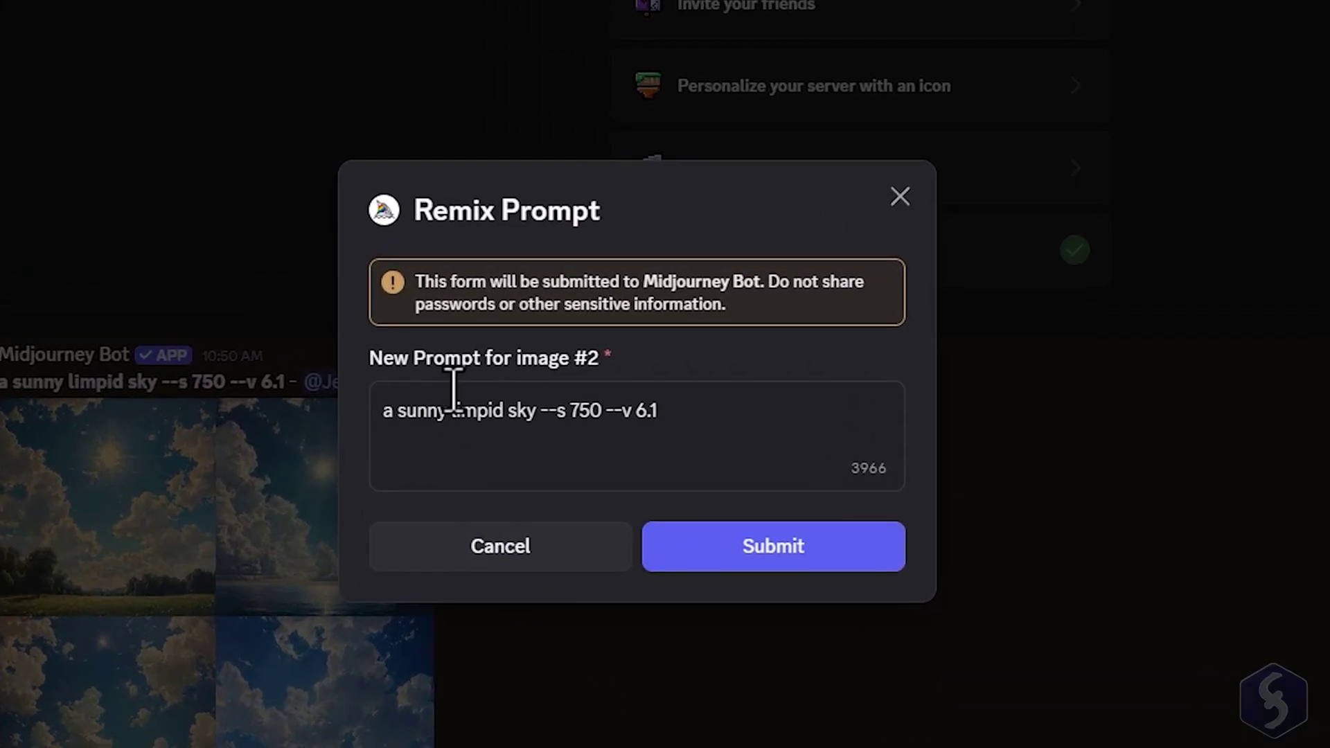
click(447, 417)
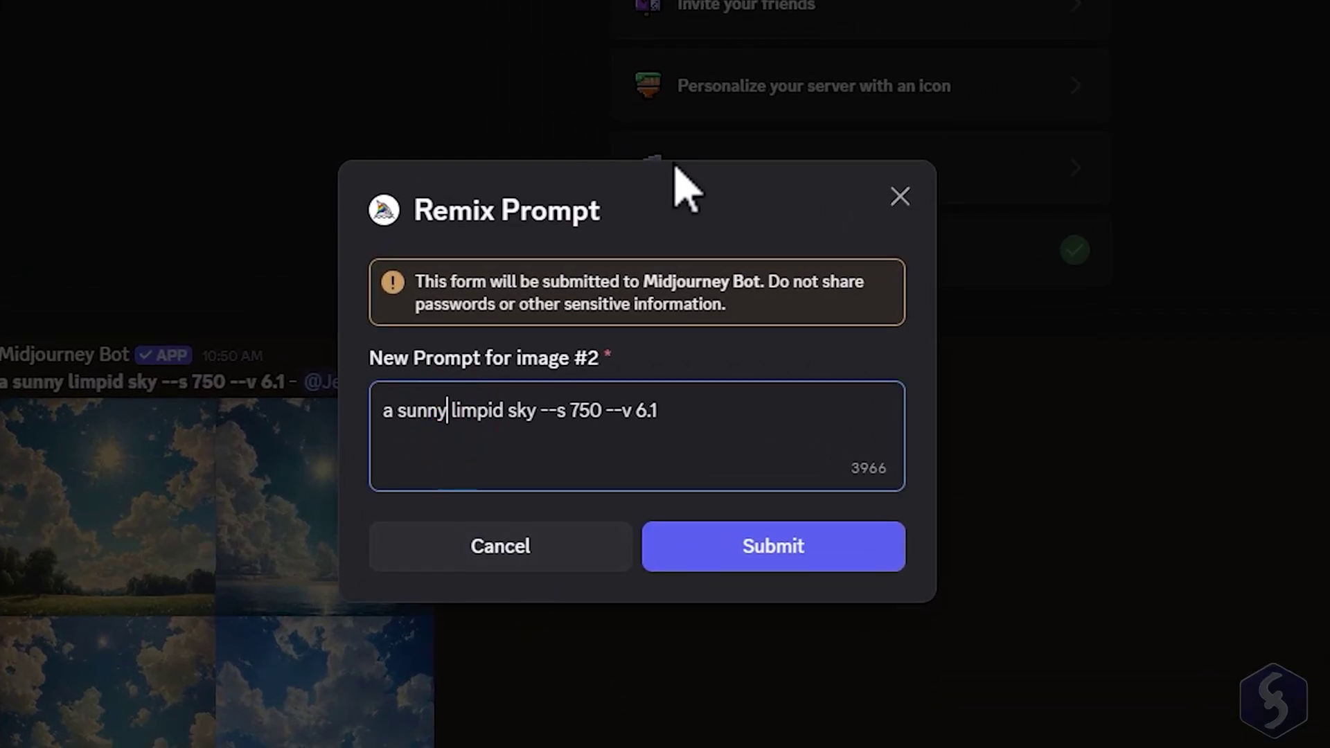
key(BackSpace)
key(BackSpace)
key(BackSpace)
key(BackSpace)
key(BackSpace)
text(dark)
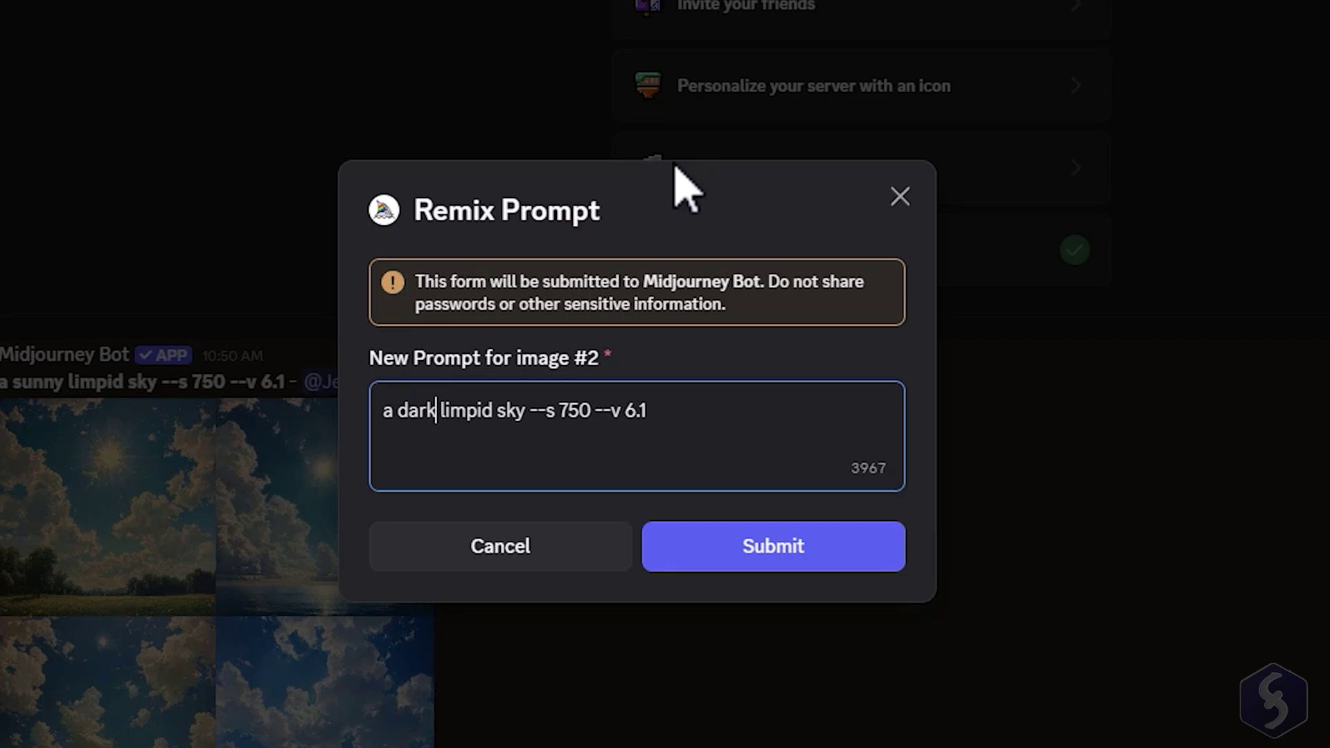
click(779, 550)
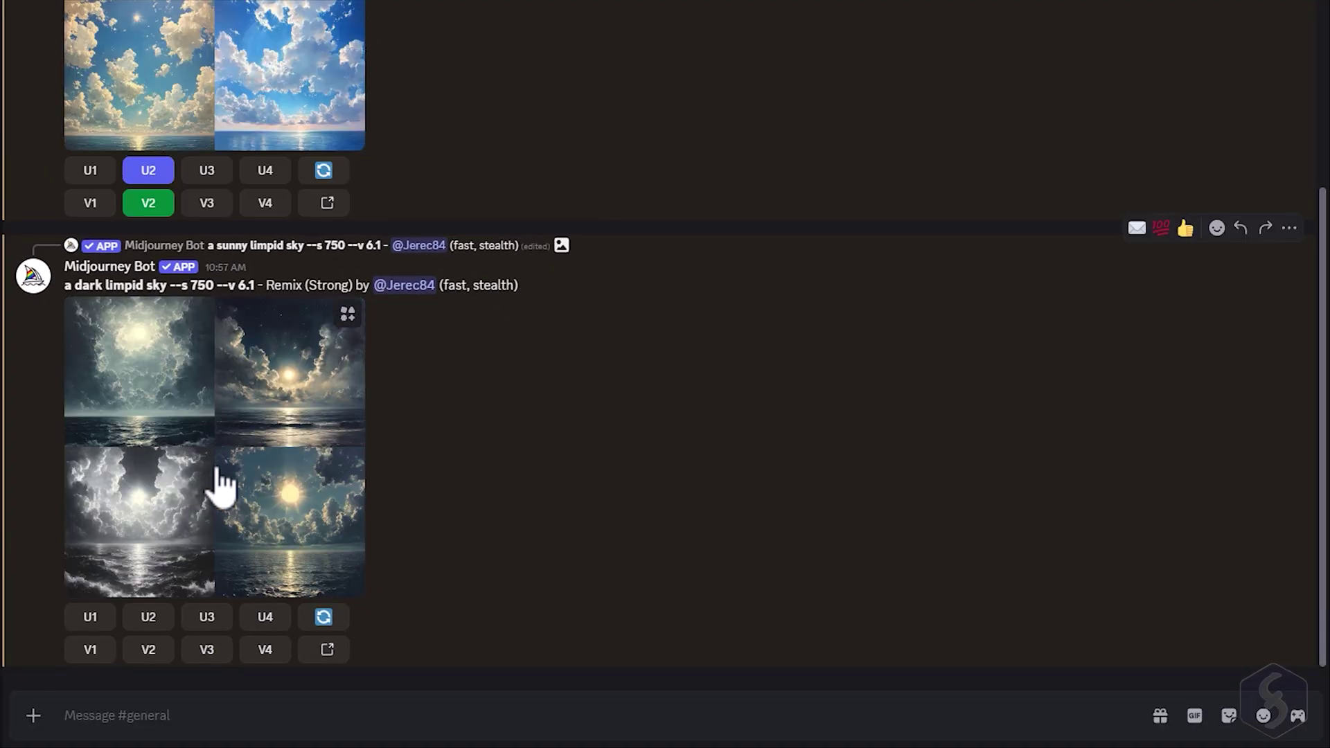
- Preview the dark sky grid, then send /settings to show Midjourney's settings panel
click(216, 474)
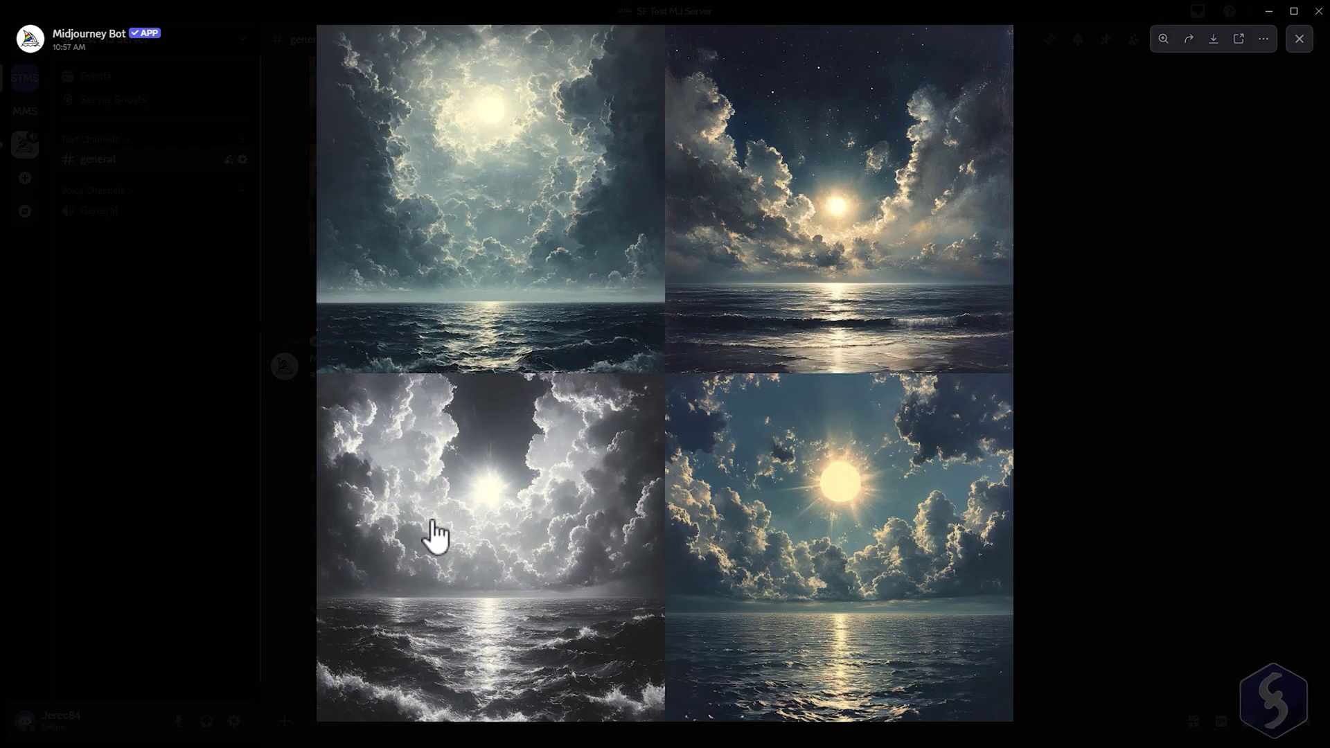
click(260, 556)
click(220, 716)
text(/set)
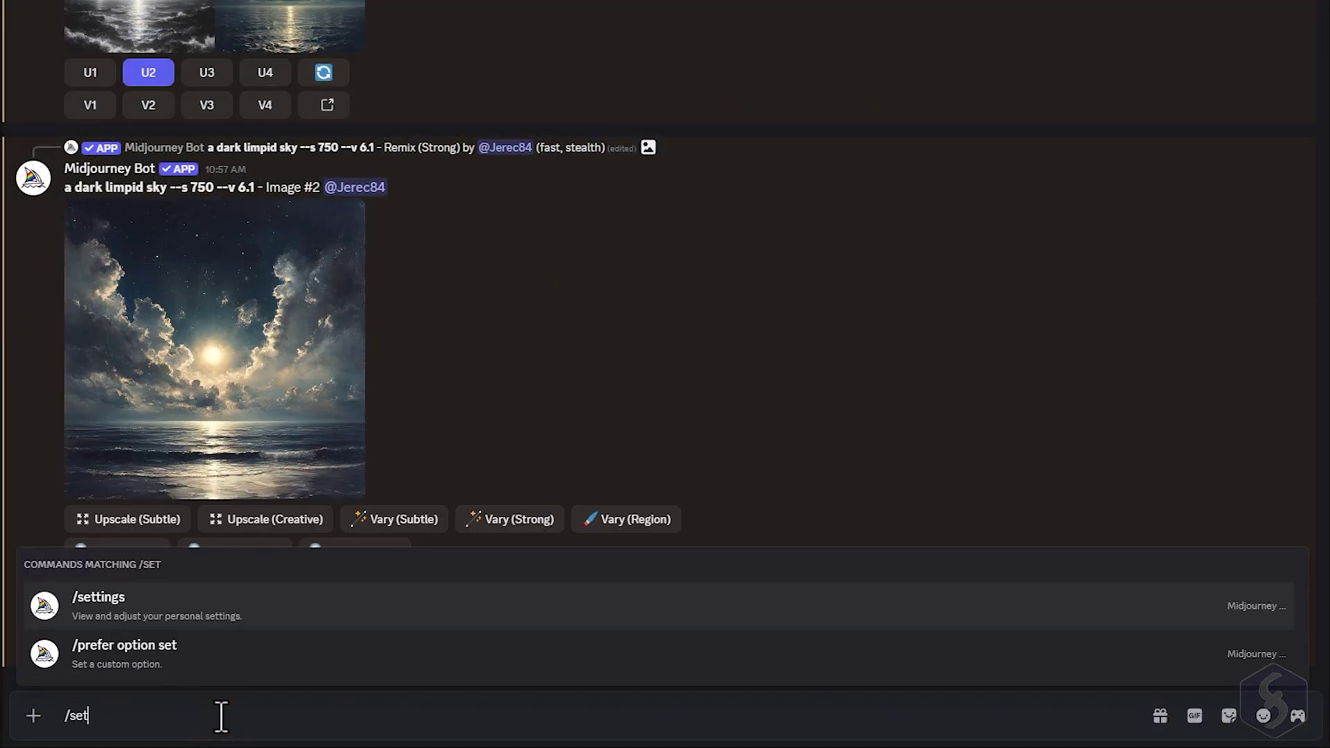
text(tings)
key(Return)
key(Return)
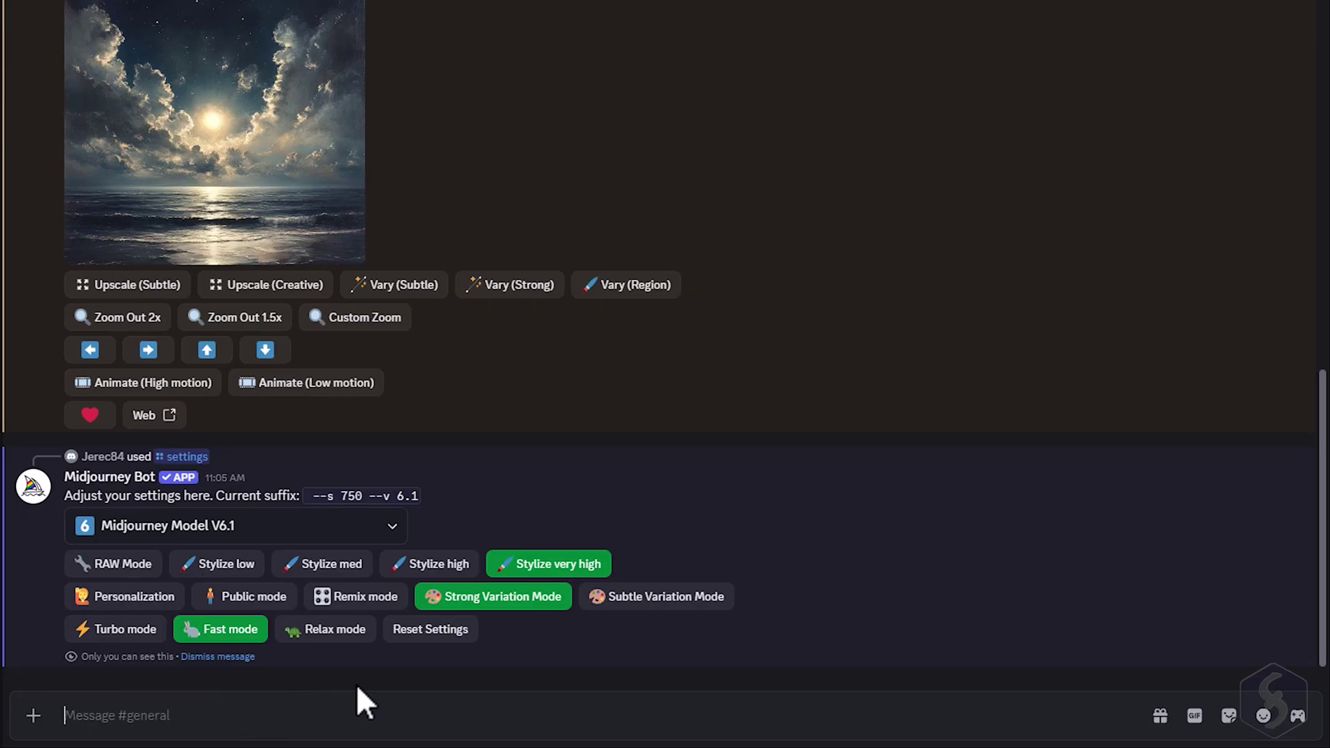
- Enable Remix mode and animate the dark sky with high motion, then open the website link
click(401, 608)
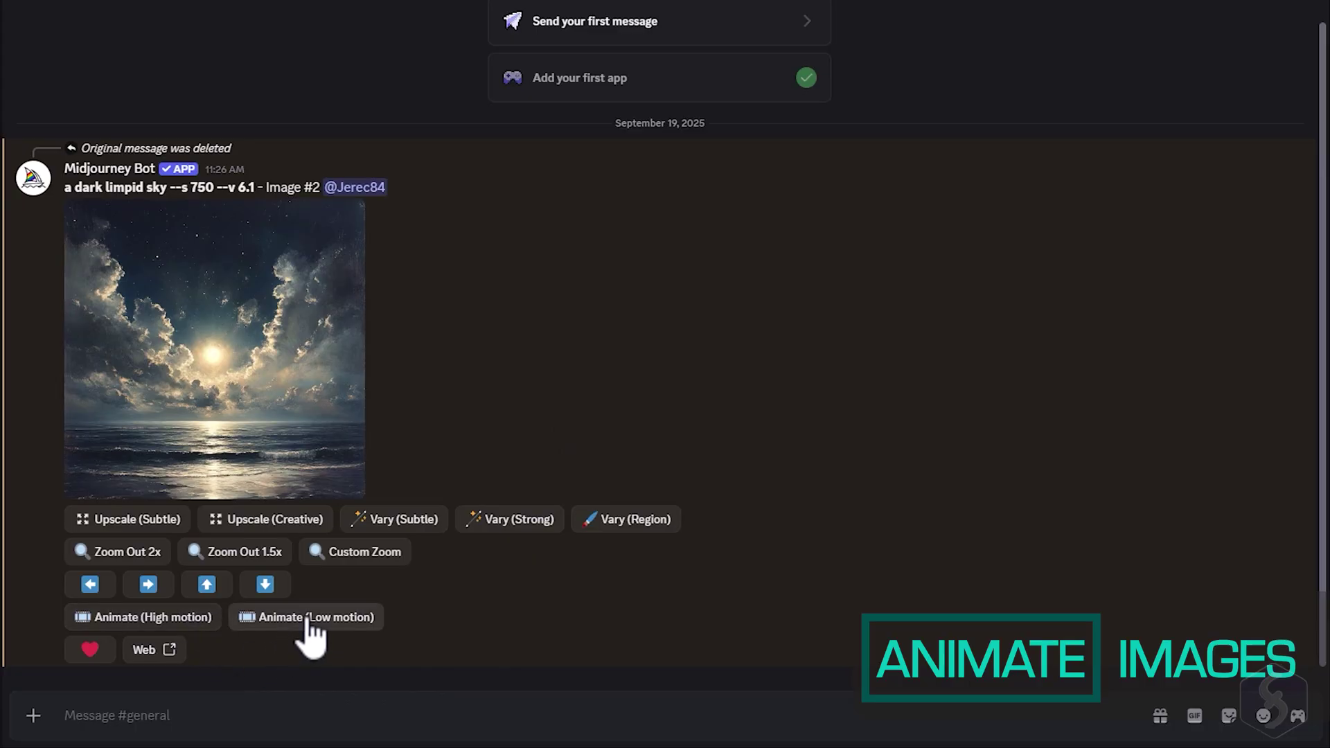
click(191, 624)
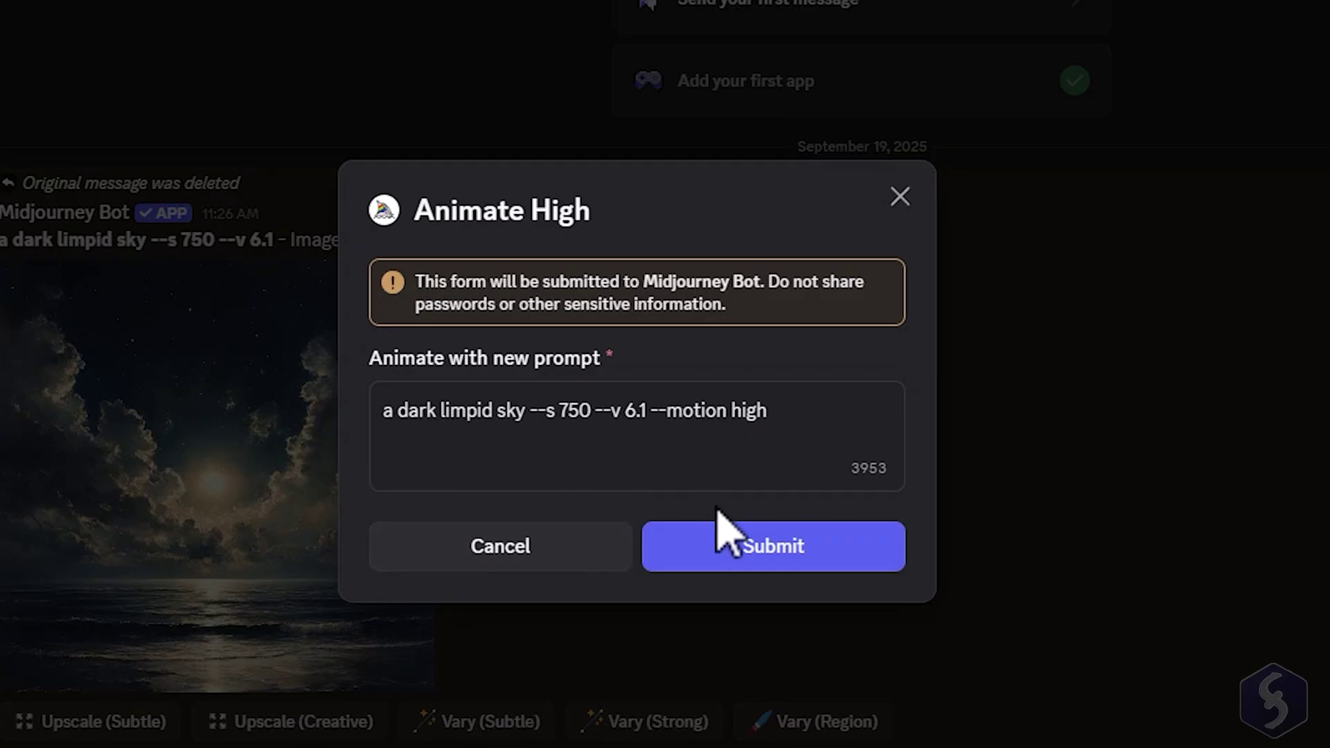
click(754, 559)
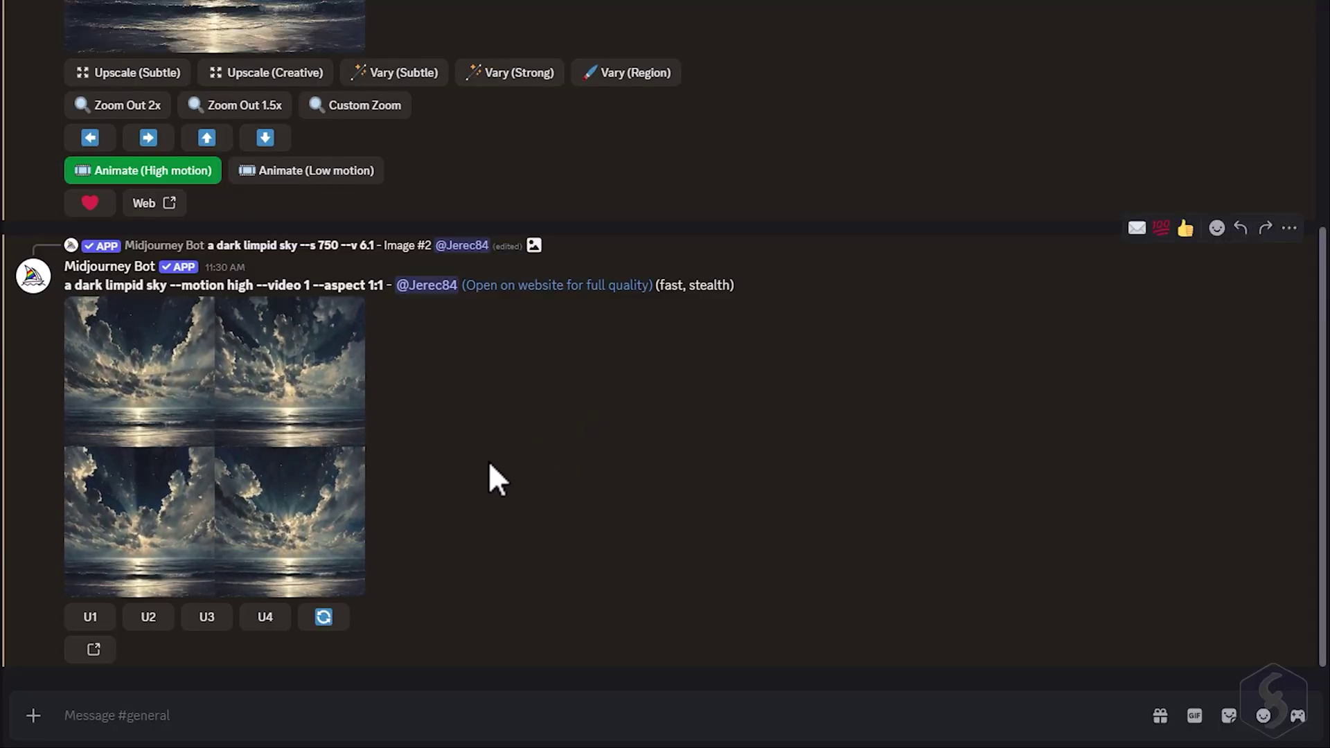
click(295, 471)
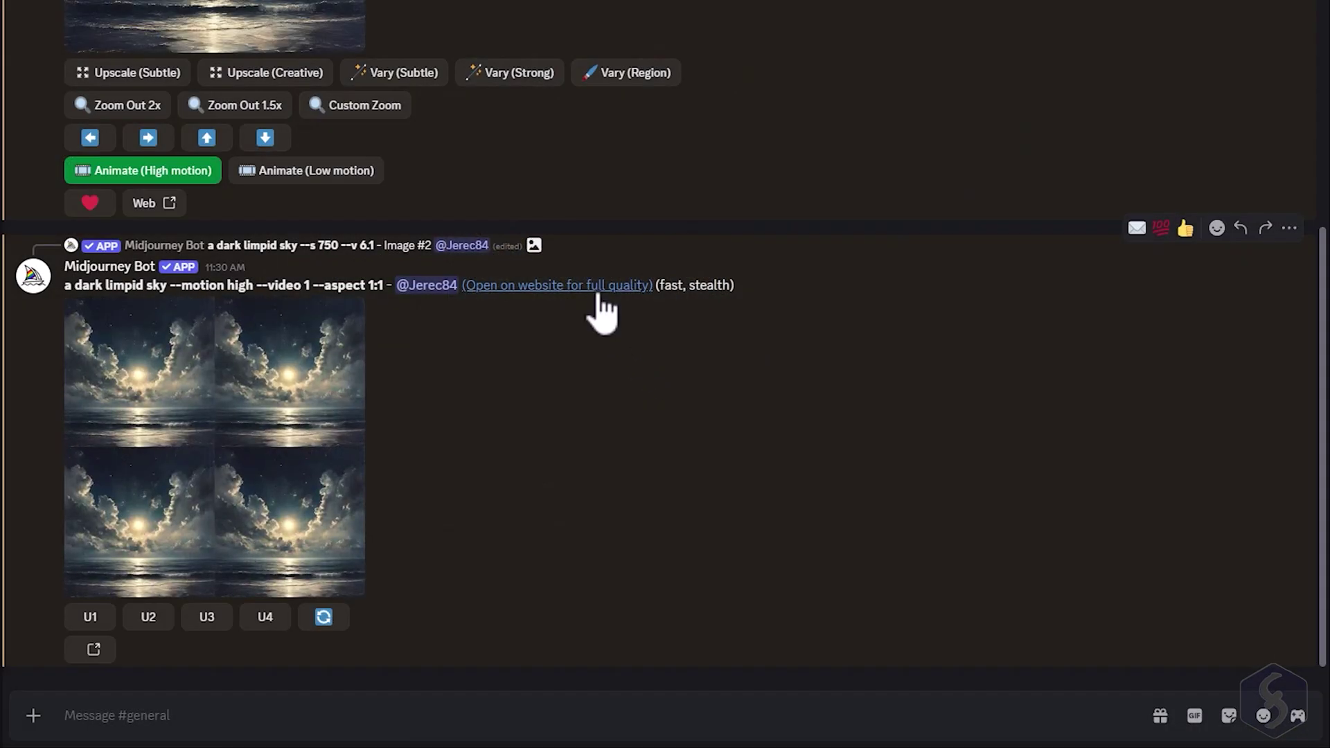
click(600, 287)
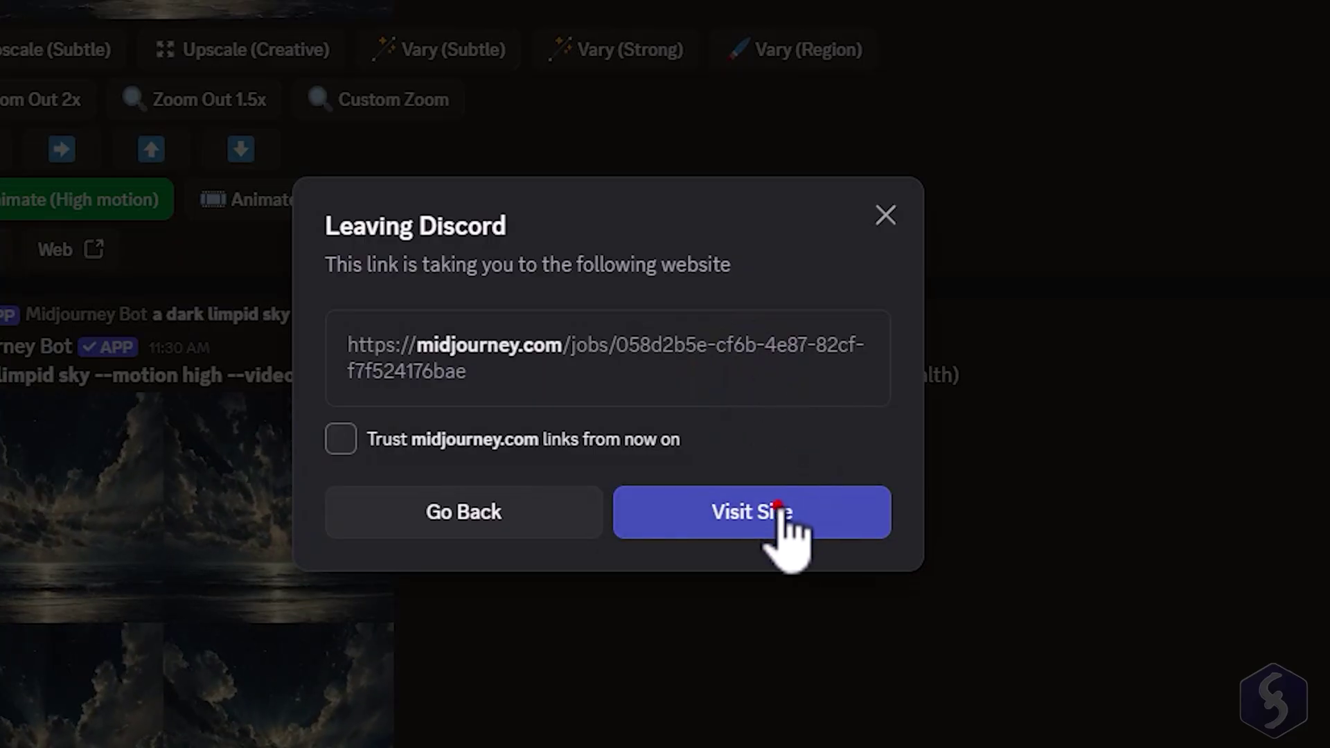
- On midjourney.com, select the fourth dark-sky video and download it as MP4
click(777, 517)
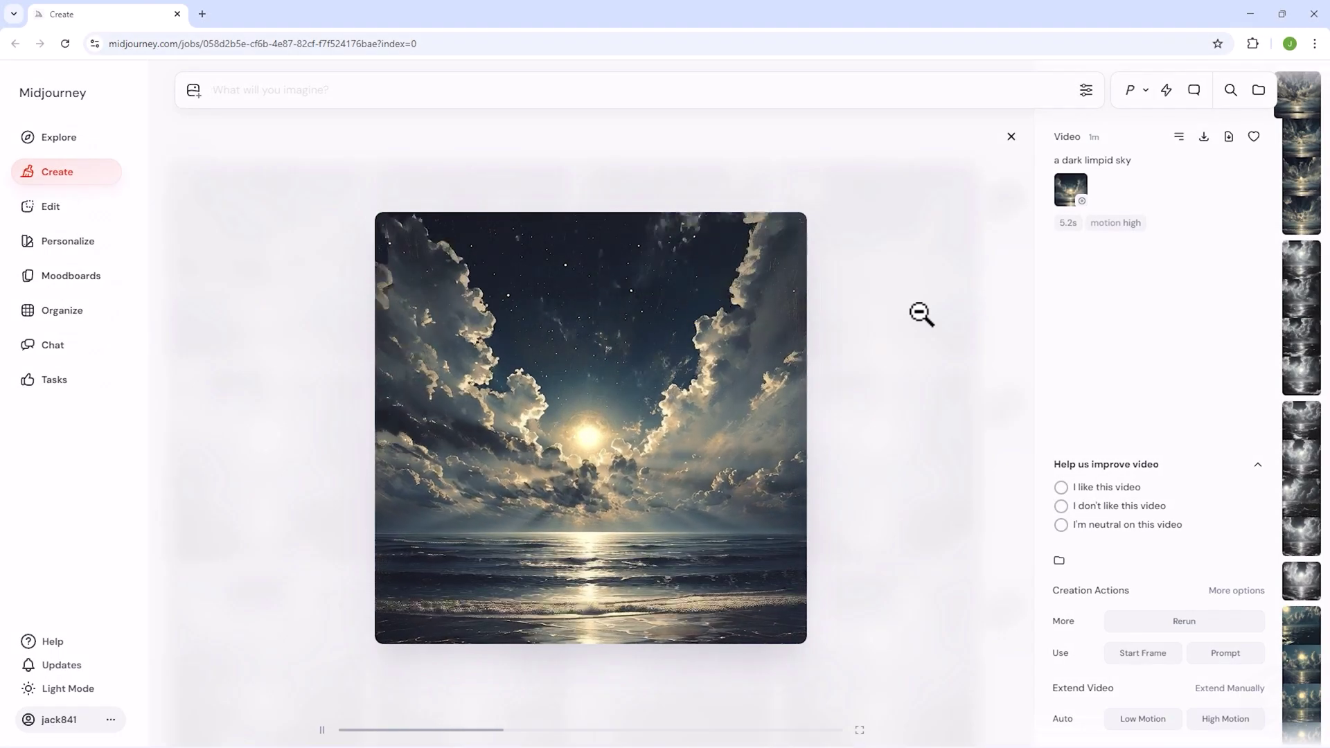
click(1300, 154)
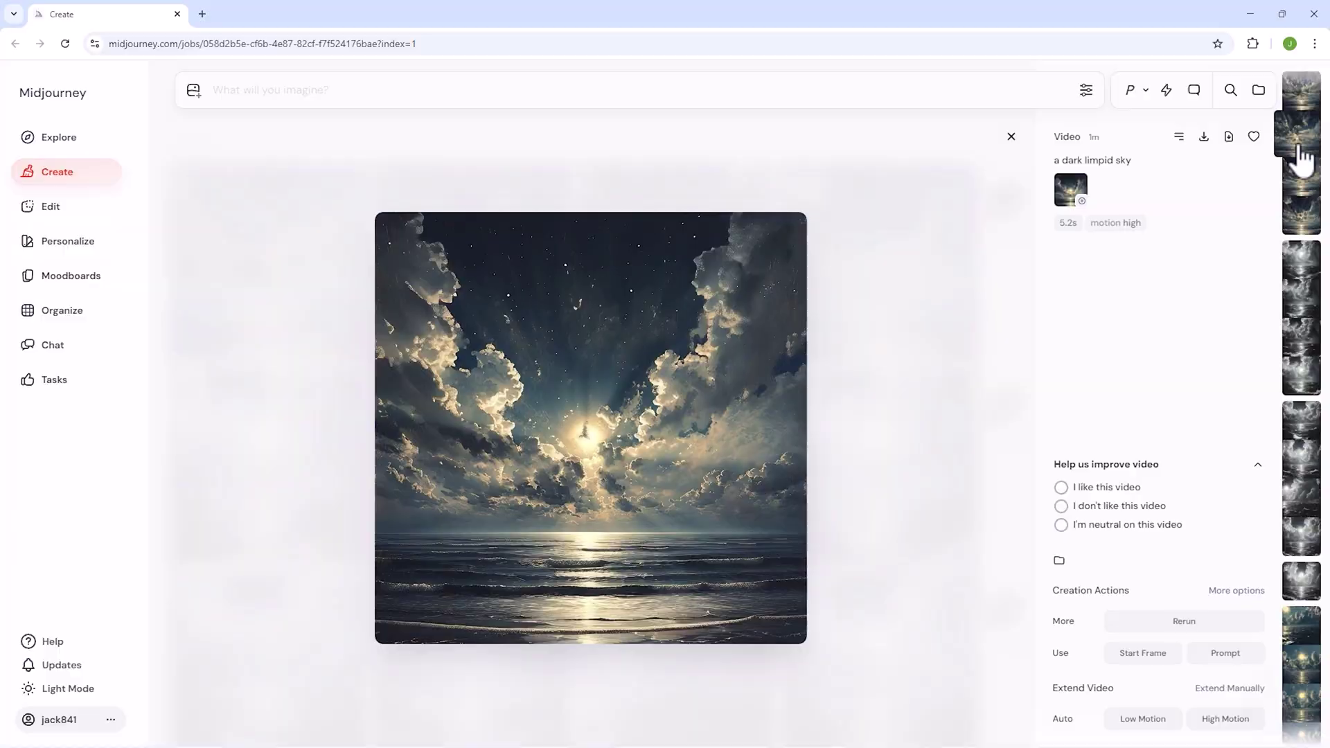
click(1284, 227)
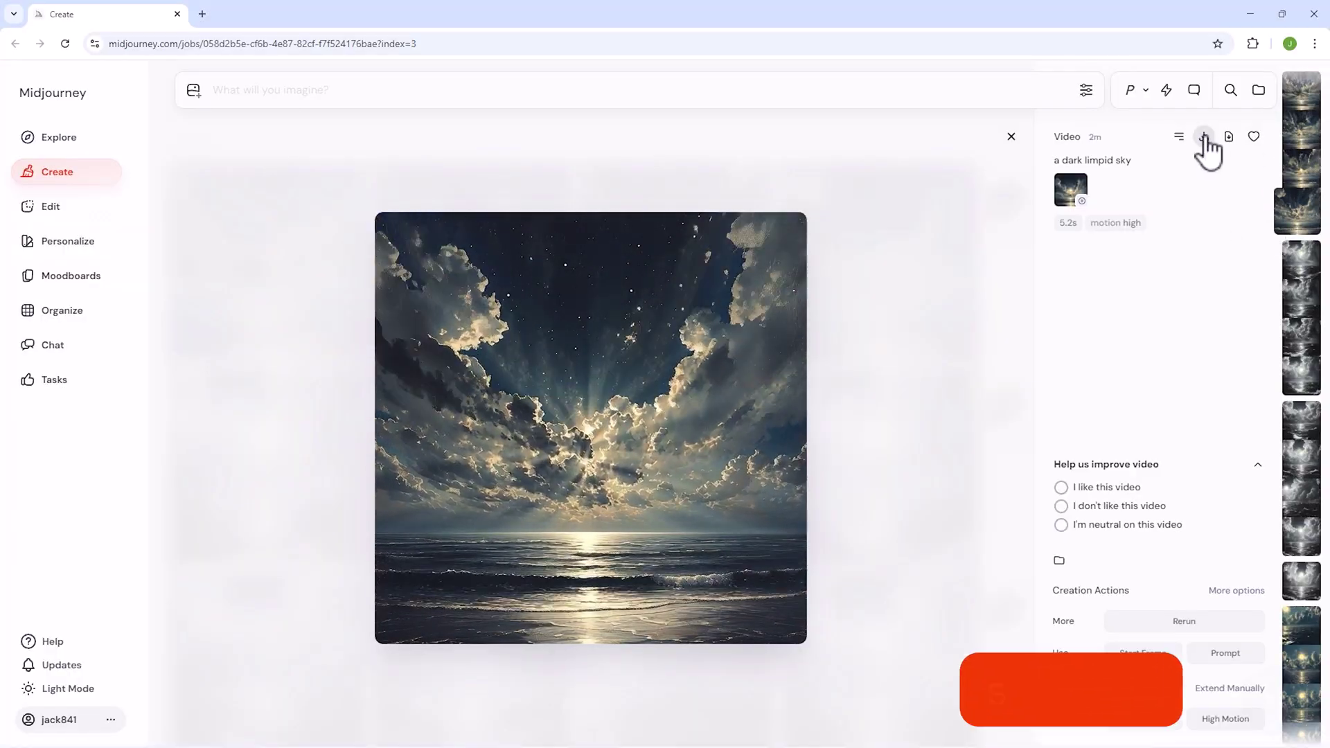
click(1203, 138)
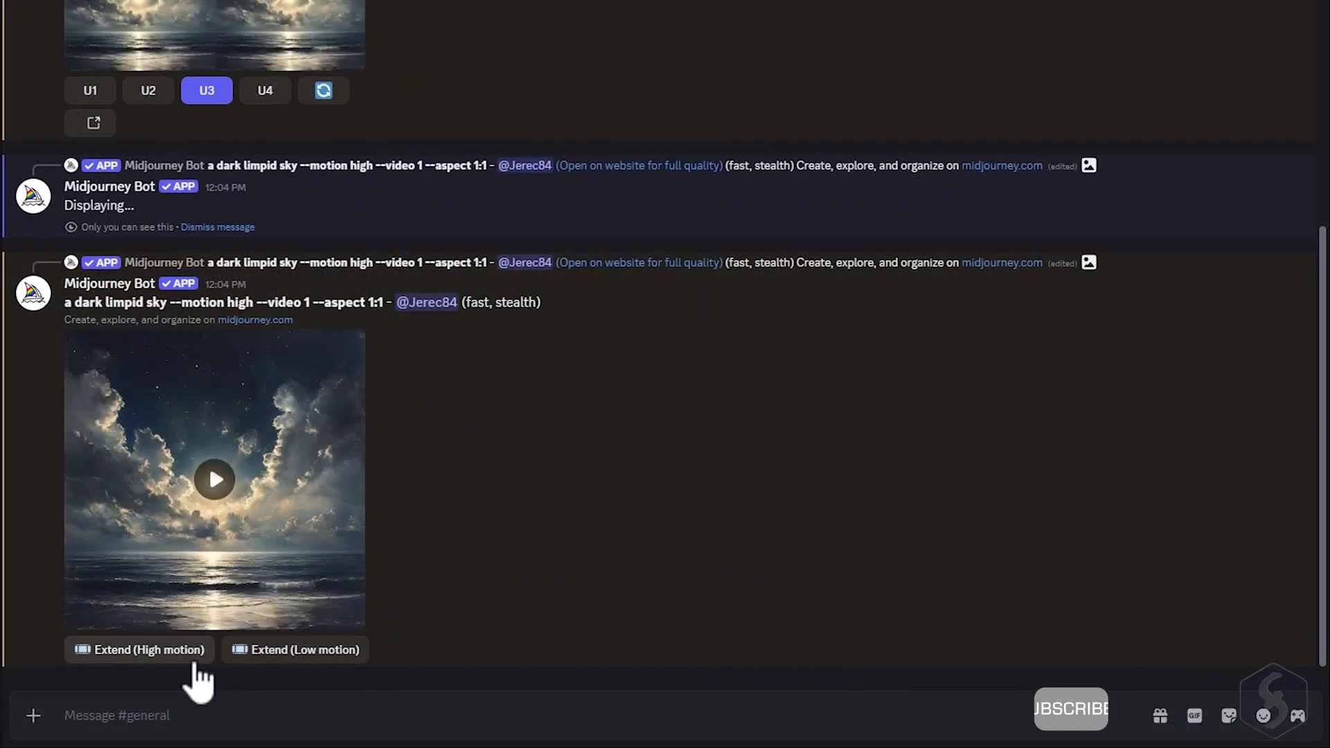
- Extend the video with low motion using the prompt 'a dark limpid sky calm'
click(357, 654)
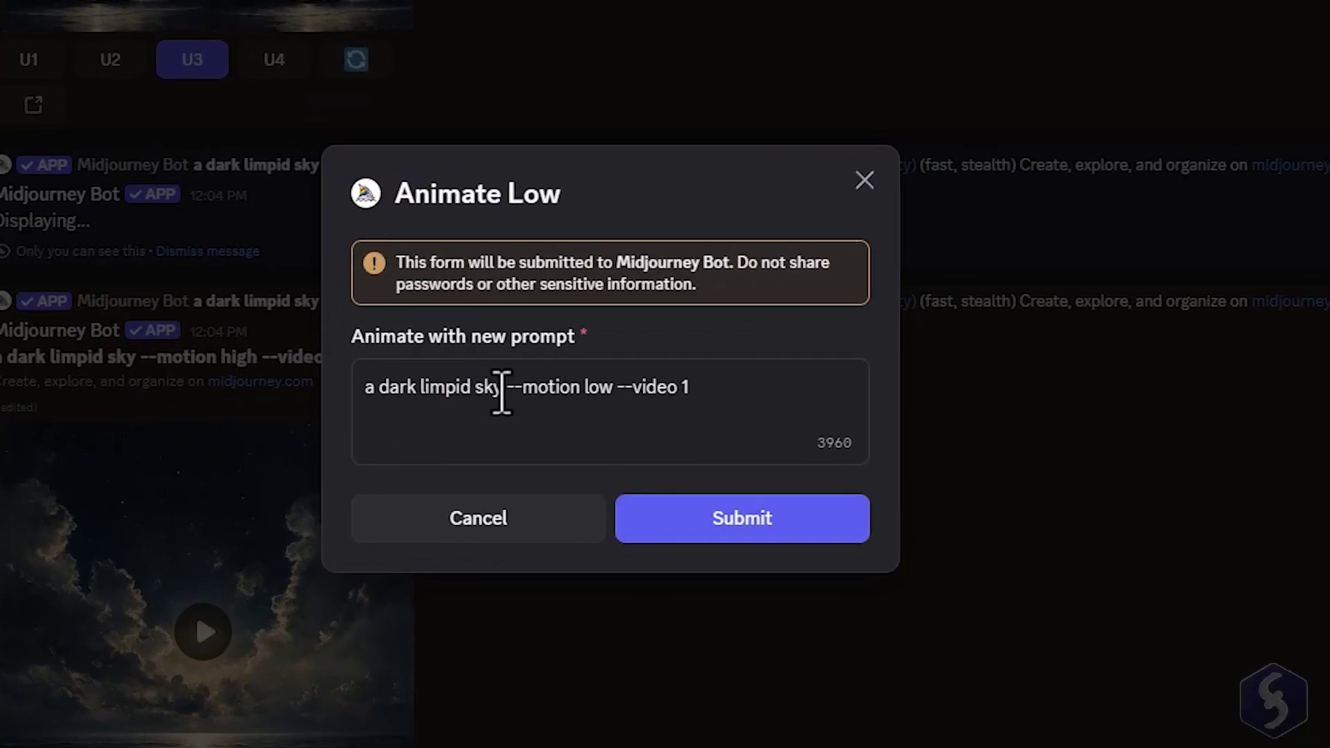
click(502, 393)
text(calm)
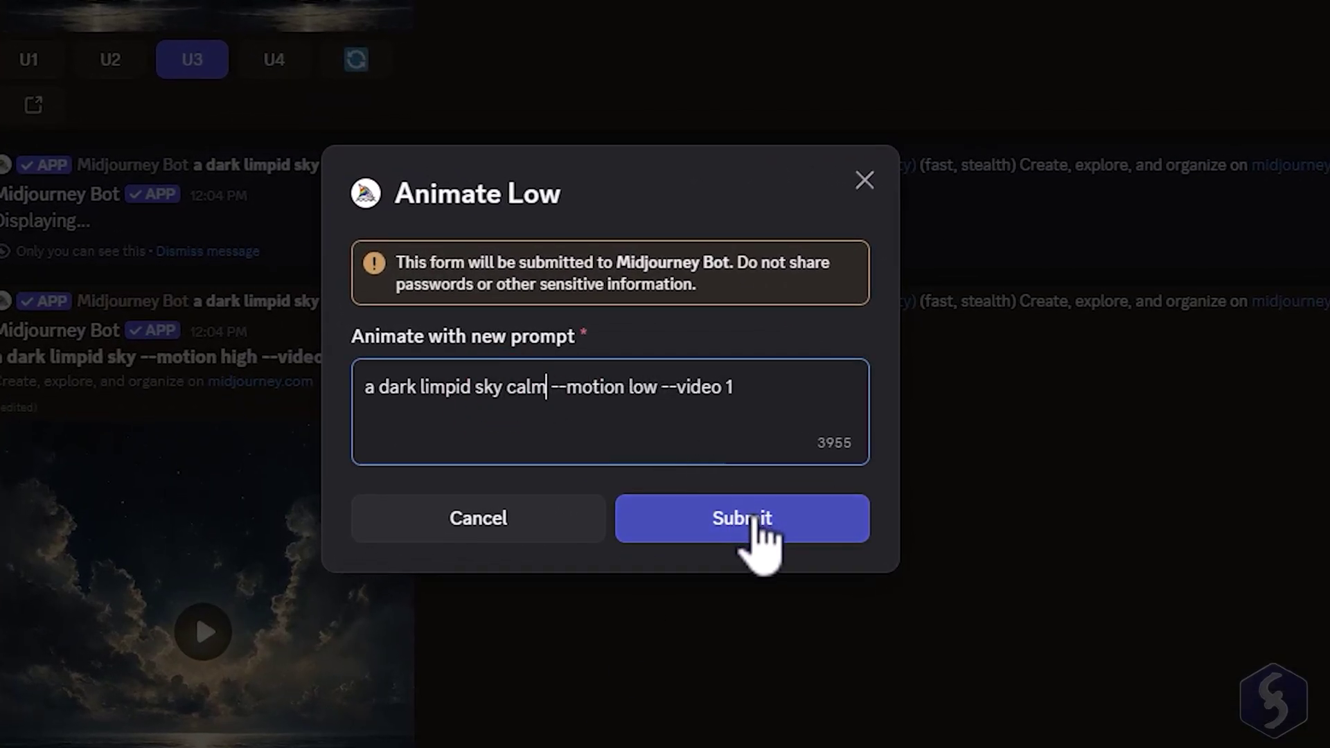
click(753, 514)
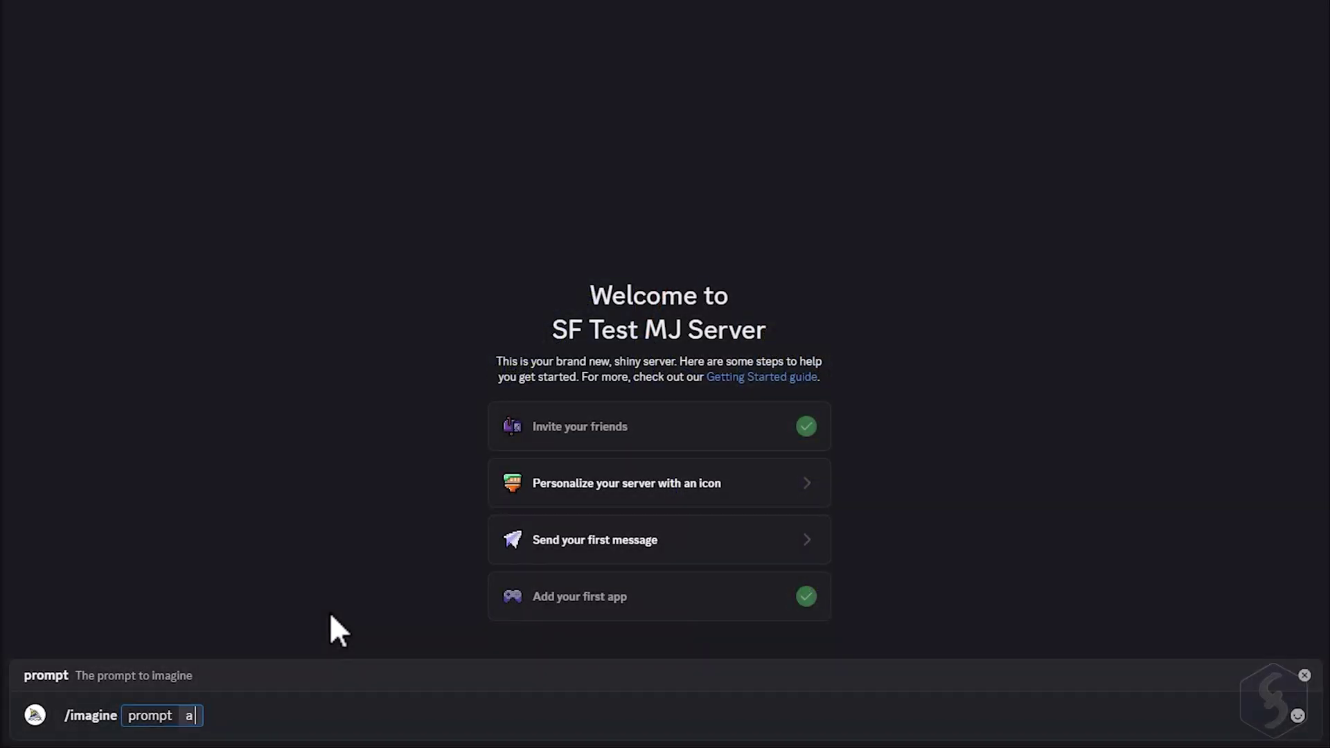
text( boy smi)
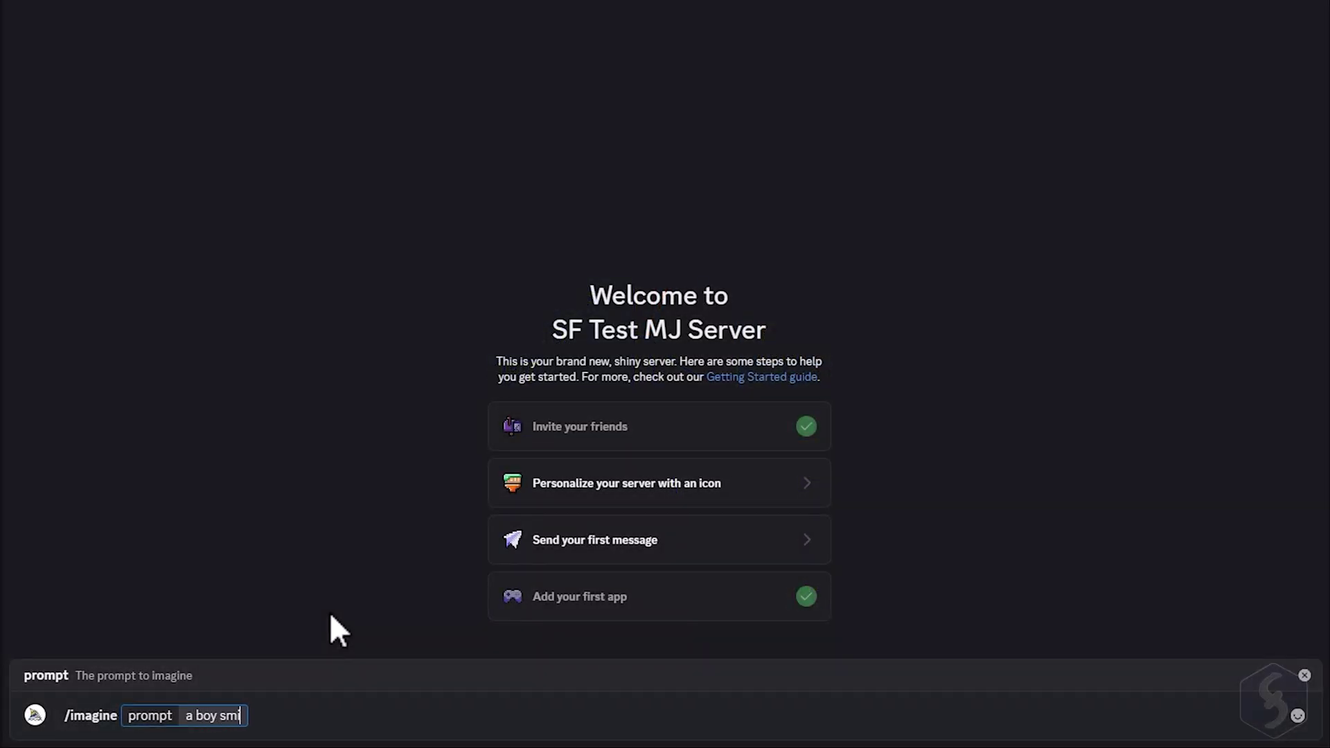
text(ling on camera, in)
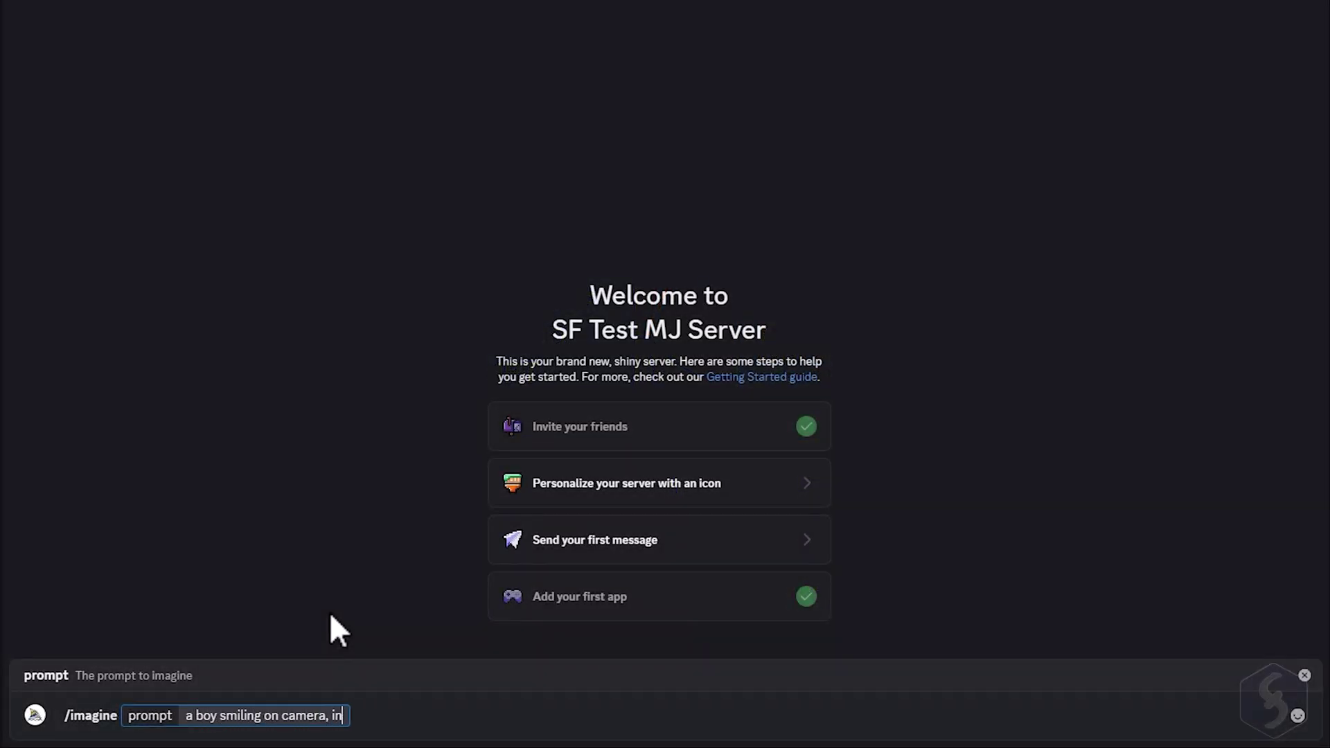
text(door, il)
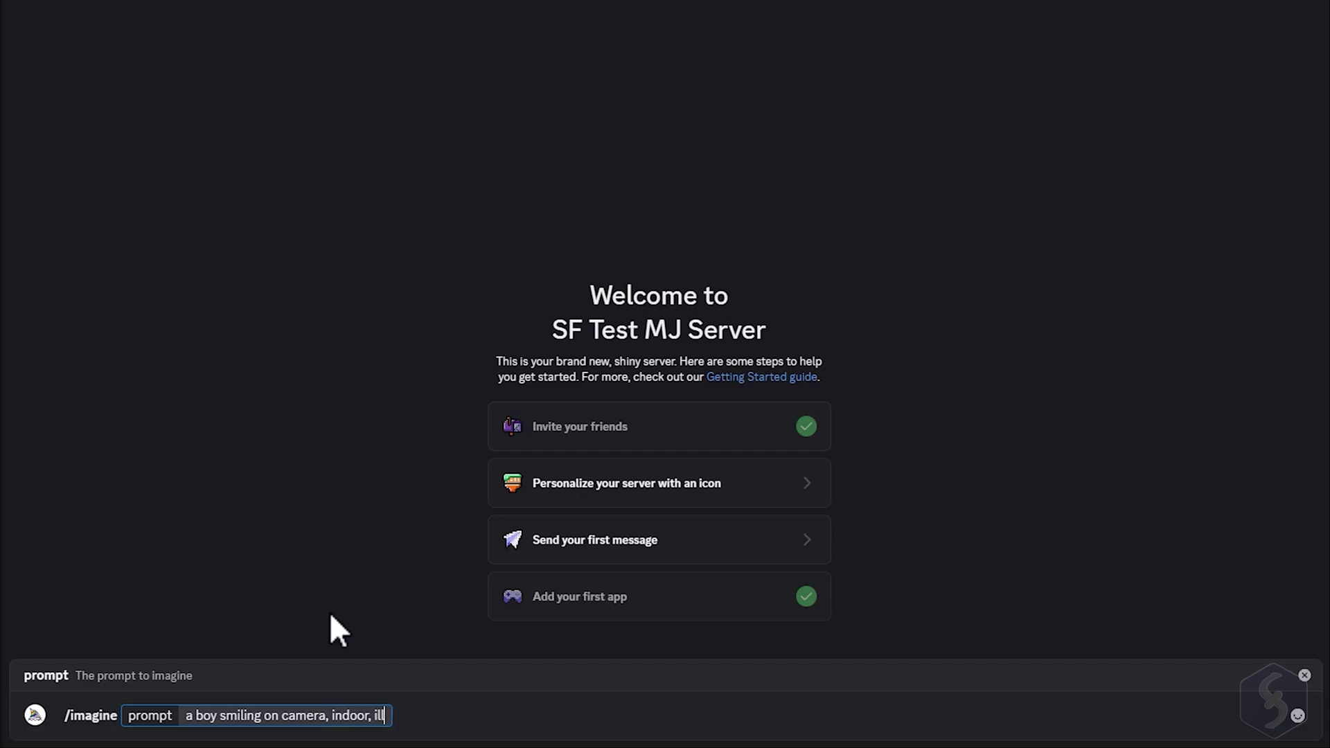
text(lustration, black and wh)
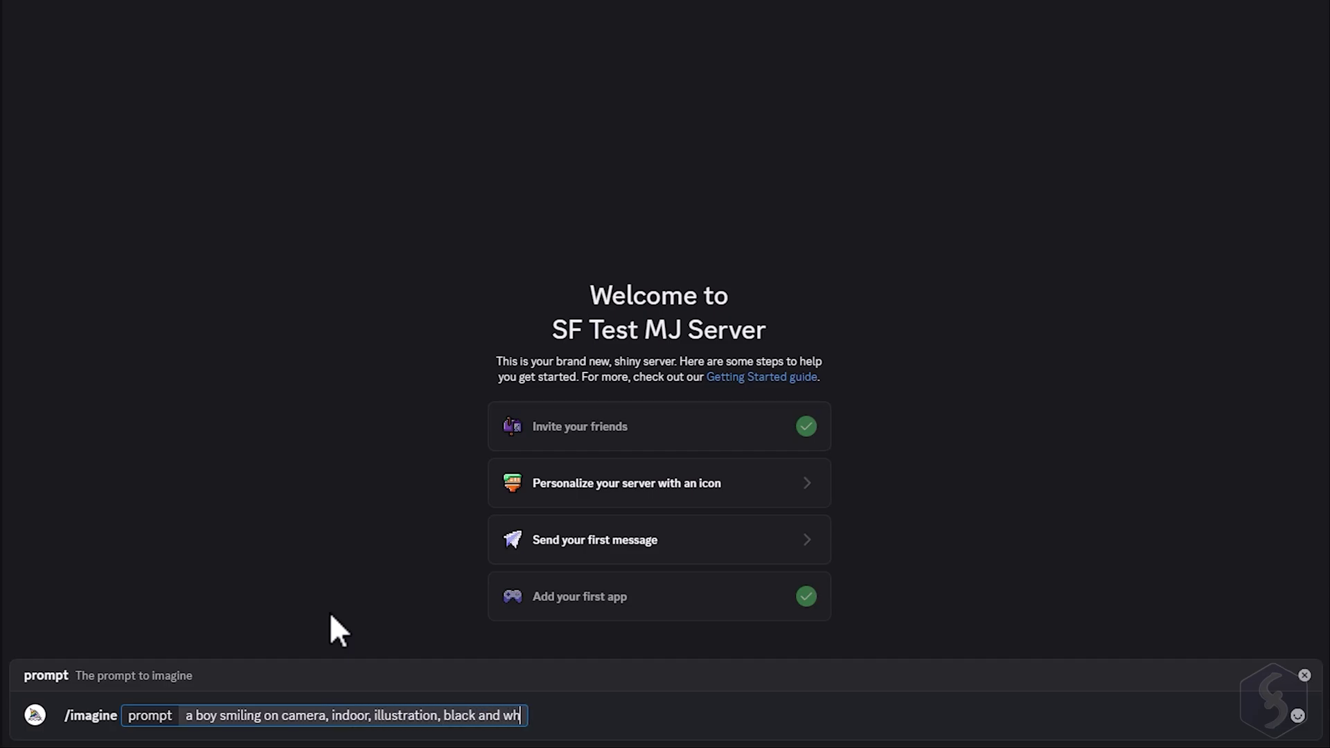
text(ite)
- Send the boy illustration prompt, then /imagine the pink 'JUMBO' t-shirt prompt
key(Return)
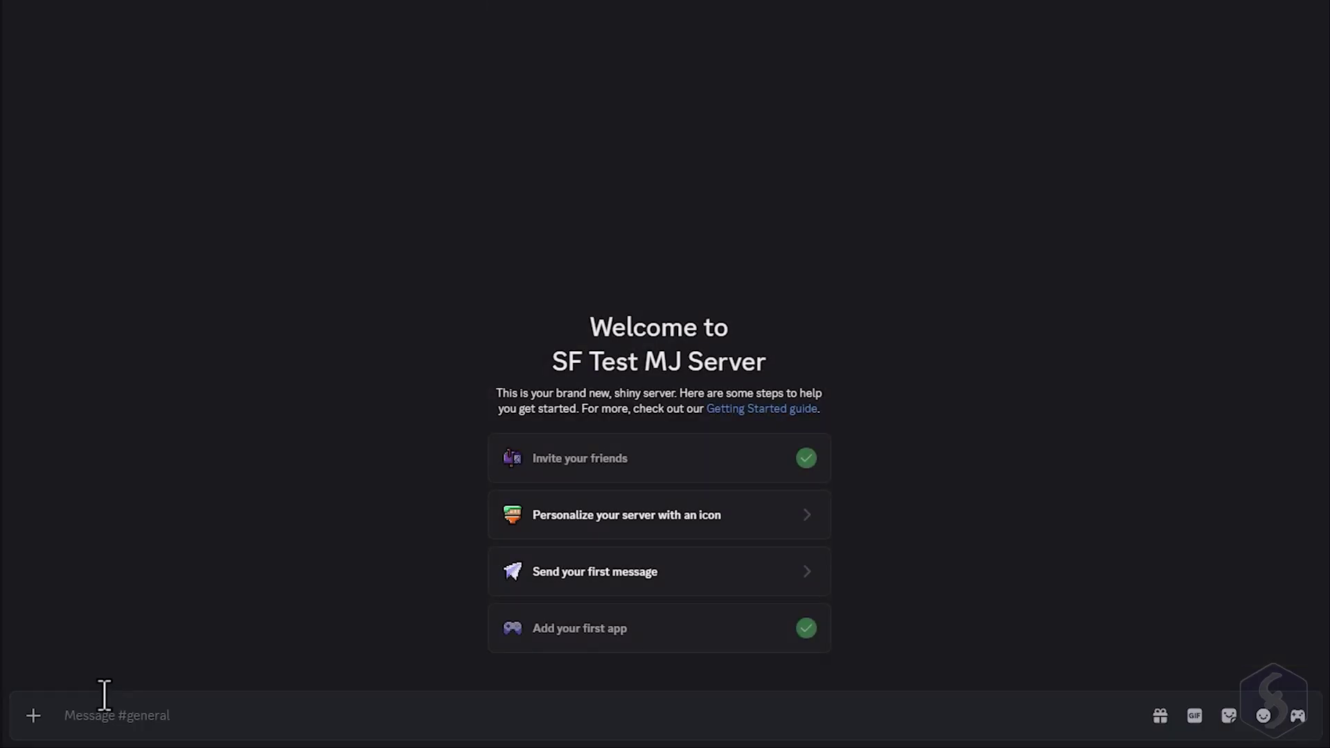
click(105, 715)
text(/im)
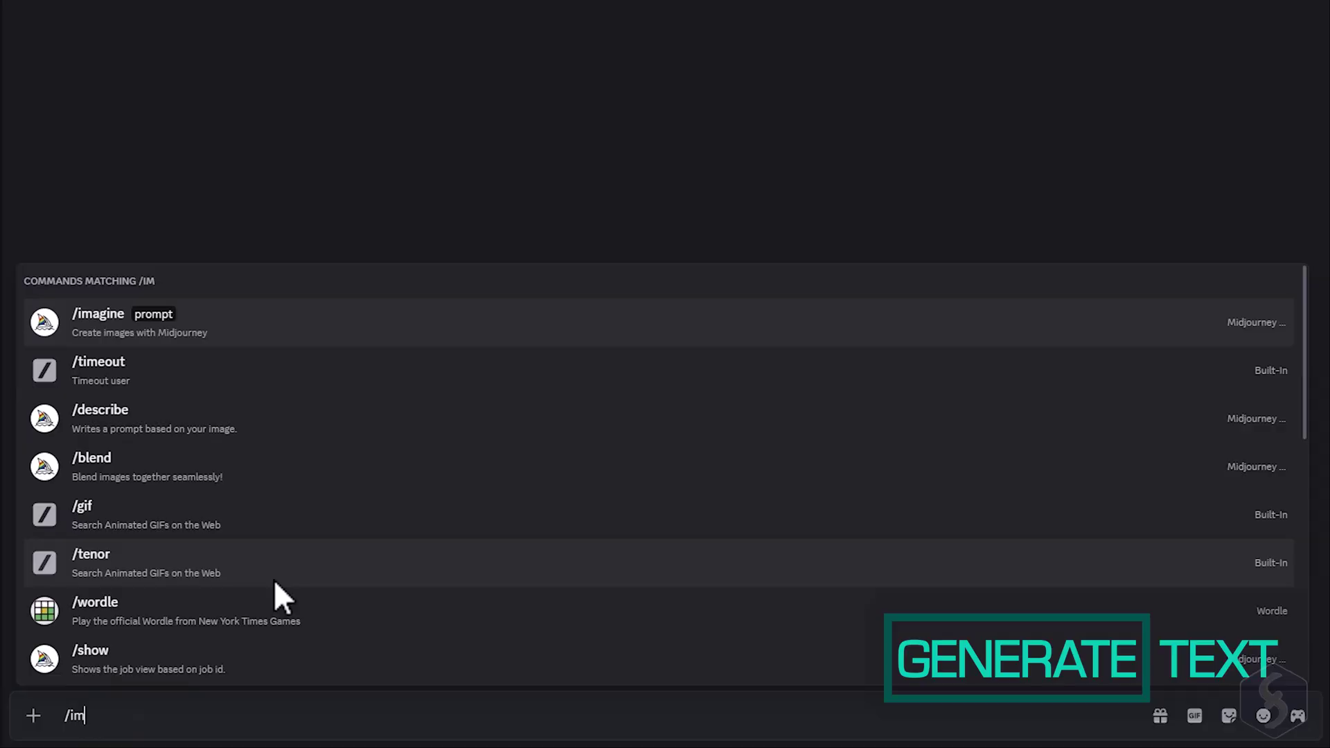
key(Tab)
text(a t-shirt with "JUM)
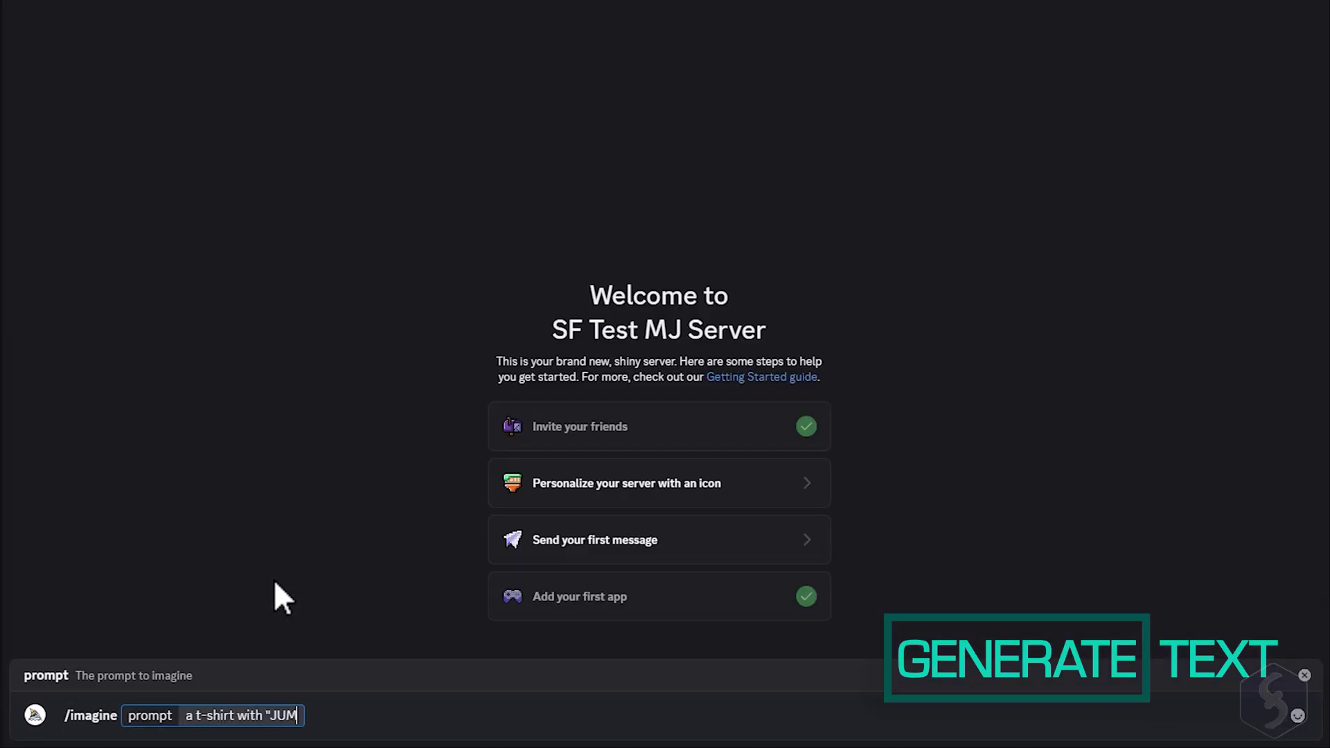
text(BO" text, pink)
key(Return)
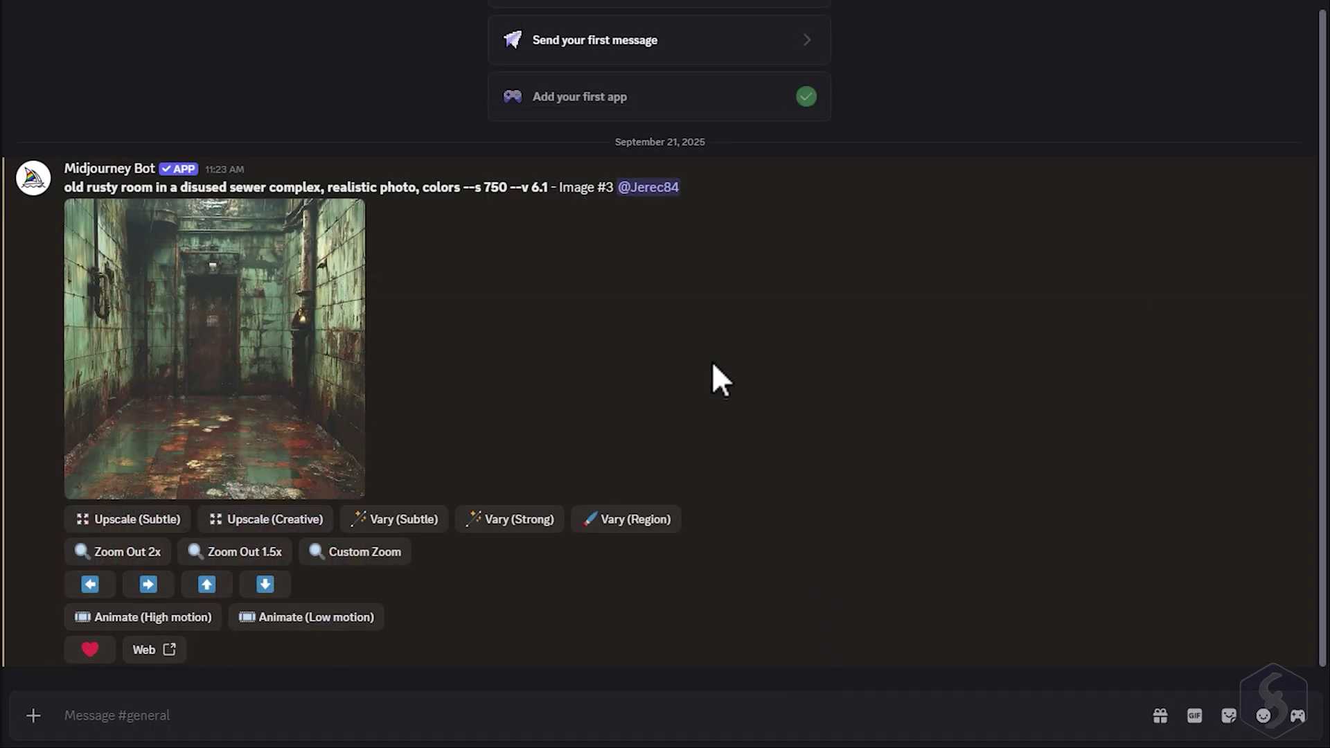
- Request strong sewer-room variations with ', scary' added, then subtle variations with the prompt unchanged
click(542, 522)
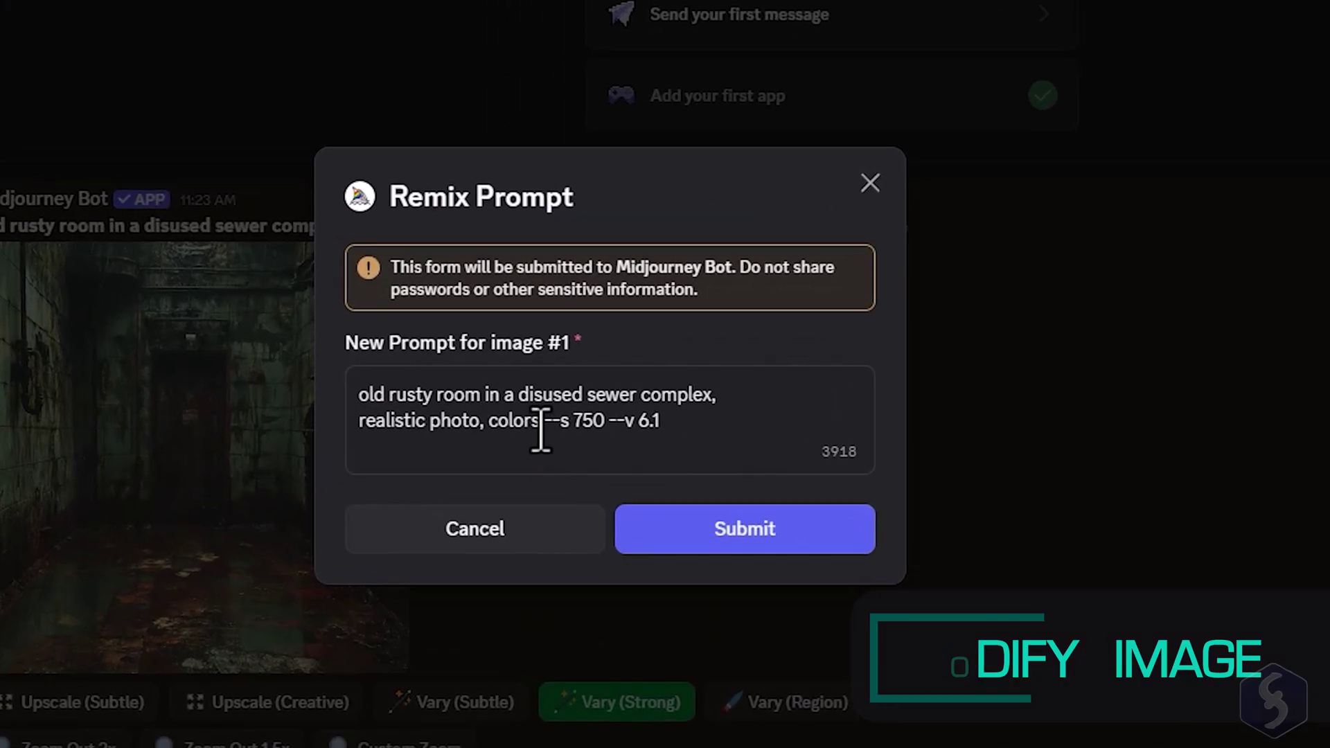
click(540, 421)
text(, scary)
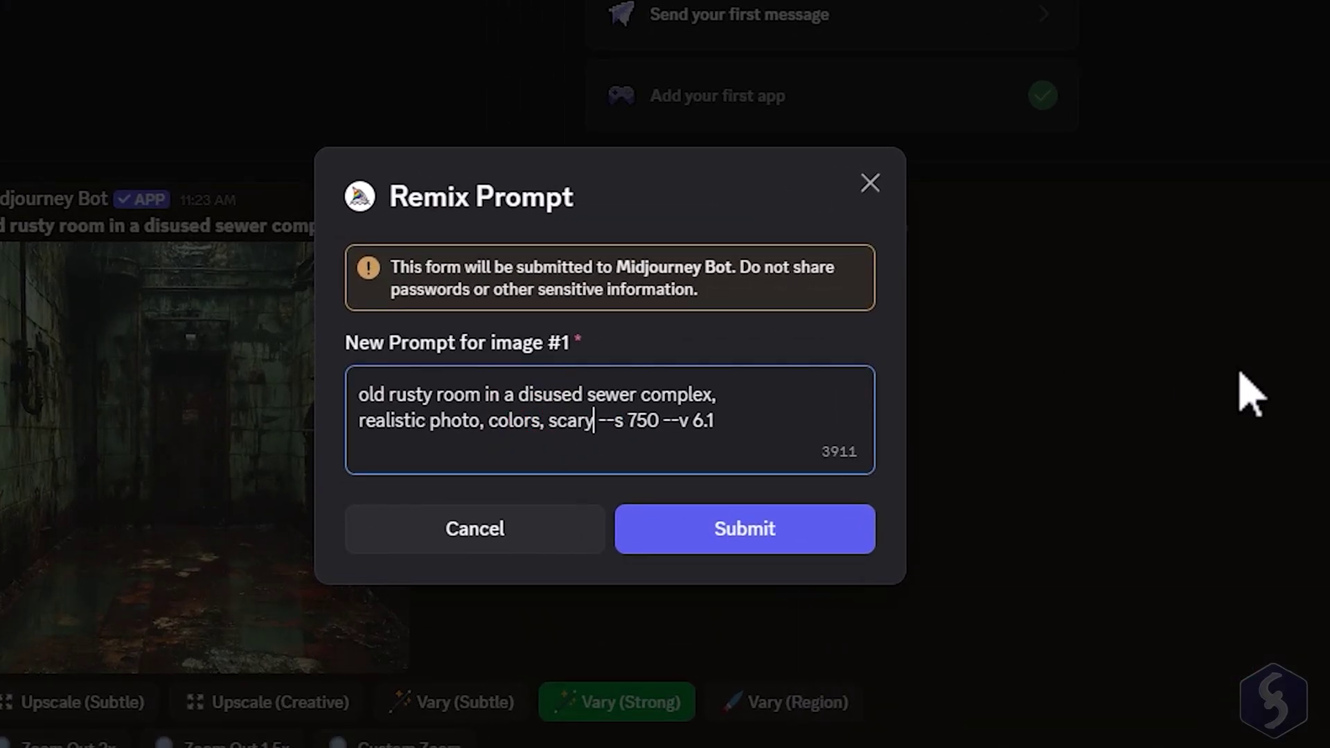
click(862, 533)
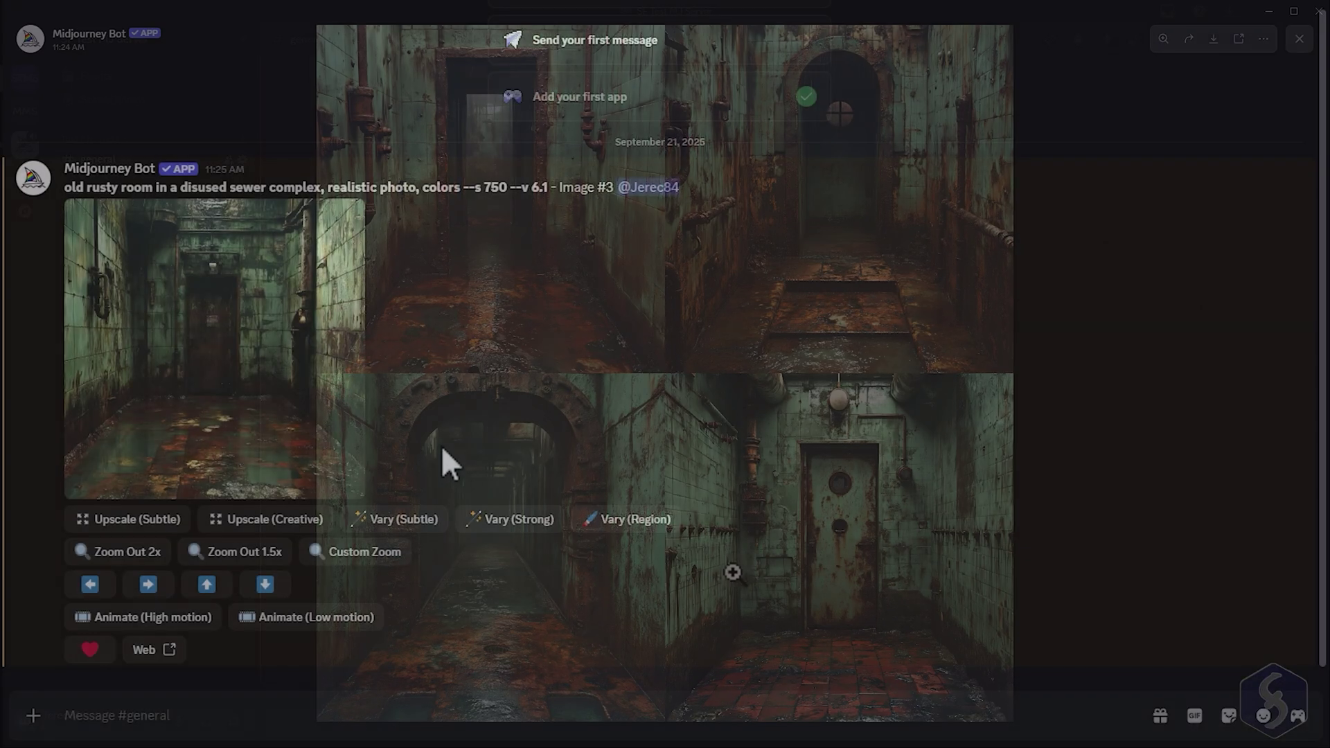
click(427, 519)
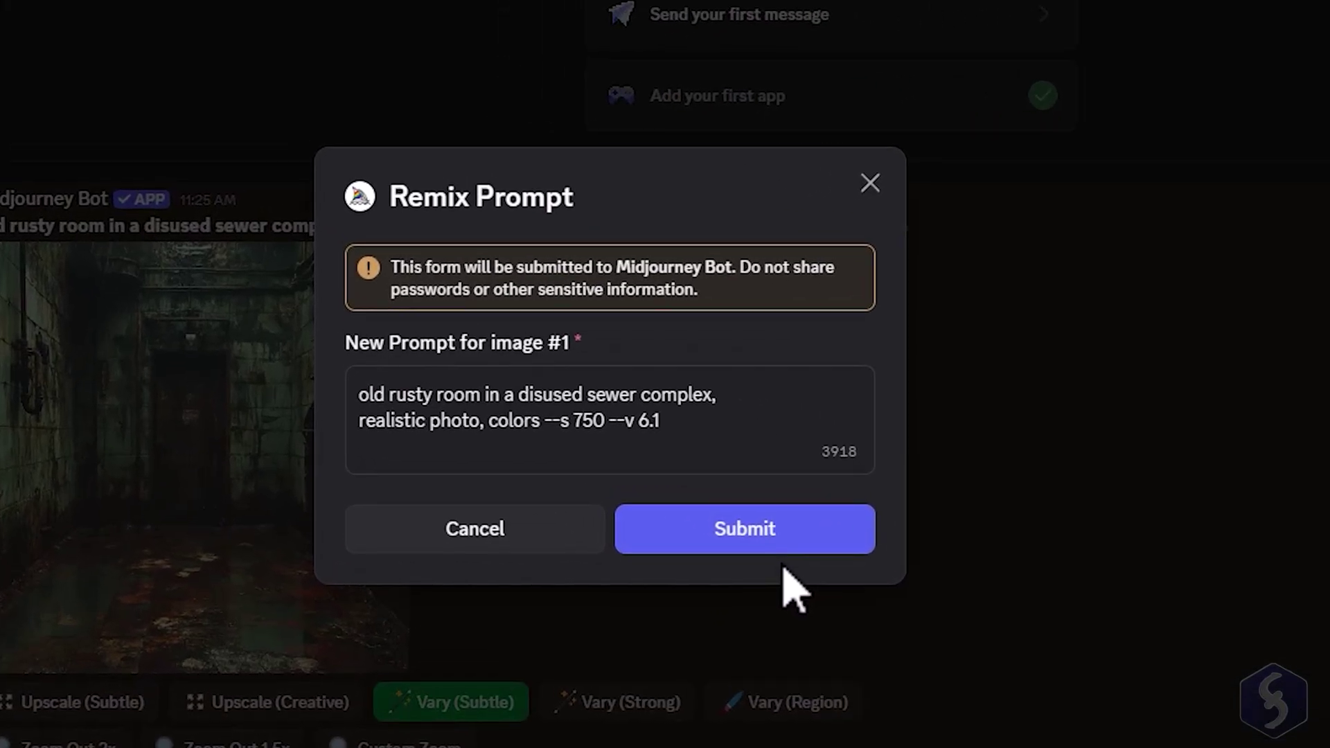
click(769, 539)
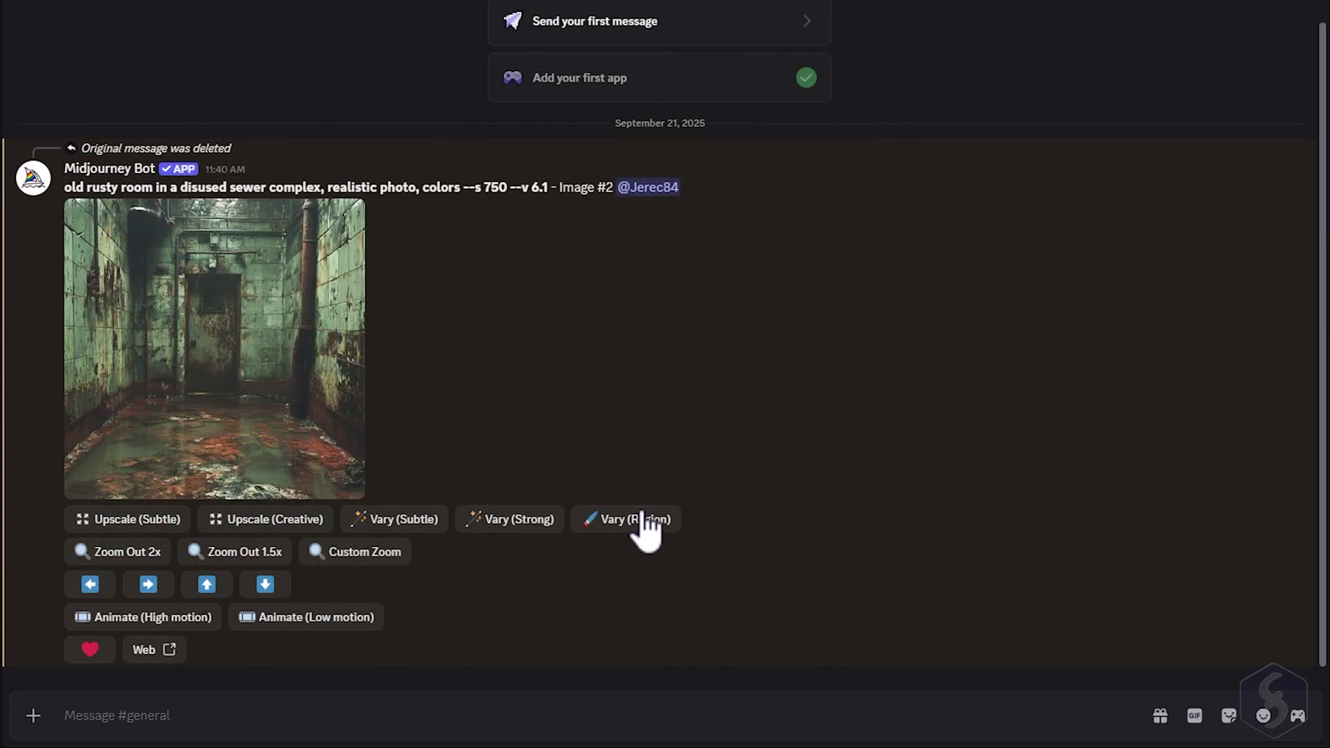
- Repaint the sewer room's door region with the prompt 'red door' using Vary (Region)
click(640, 521)
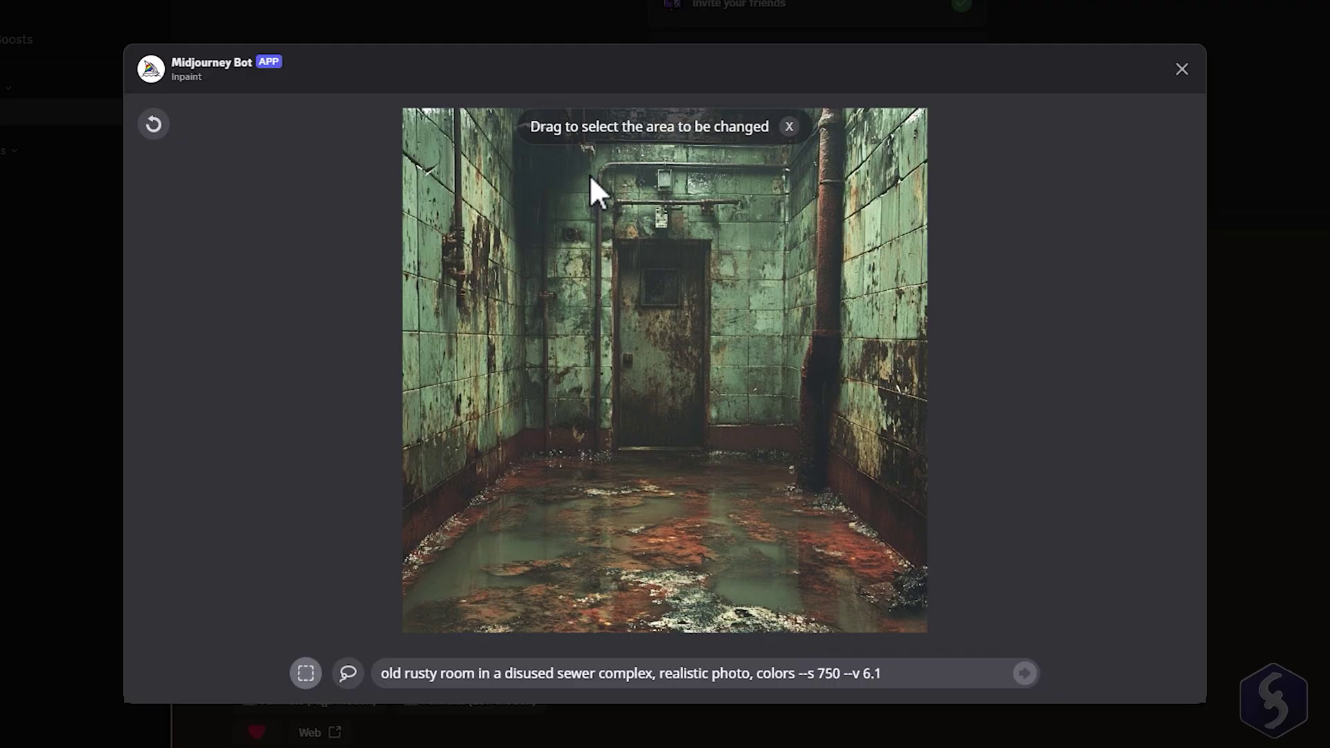
click(305, 673)
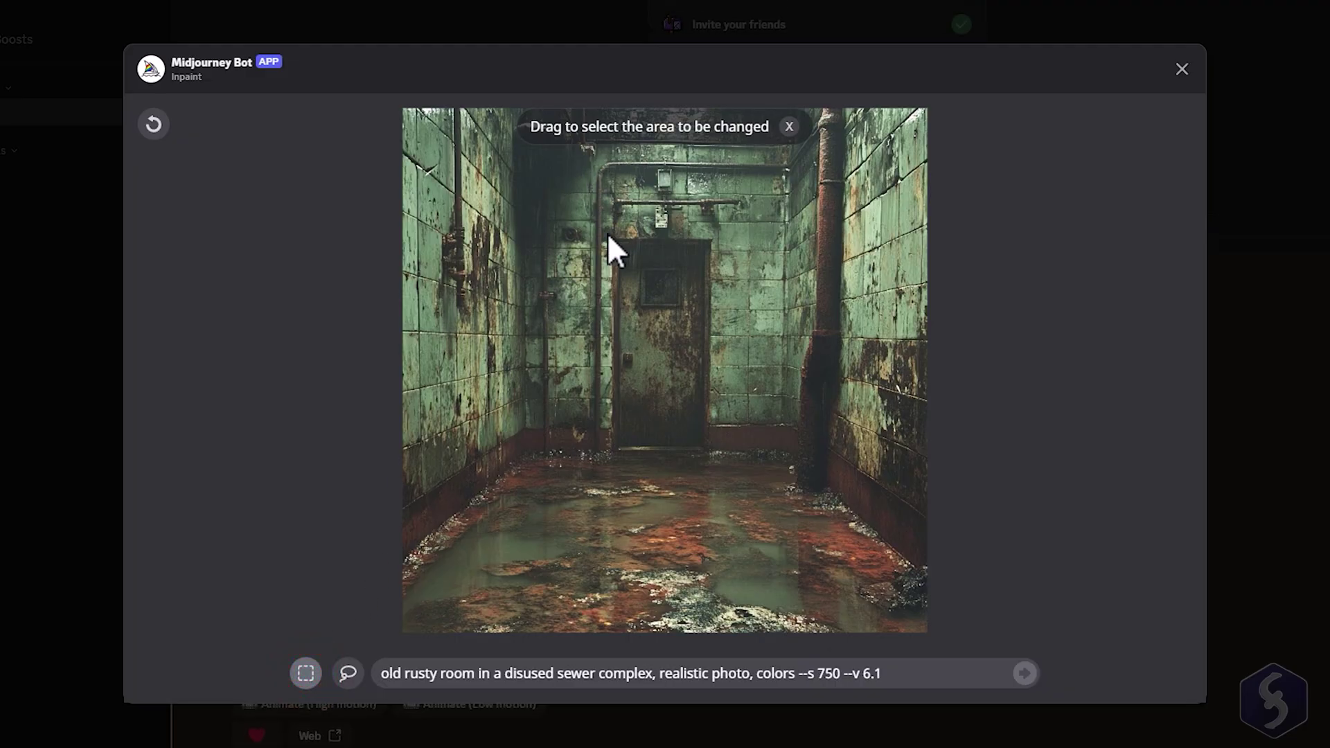
mouse_move(608, 233)
mouse_down()
mouse_move(671, 283)
mouse_move(715, 464)
mouse_up()
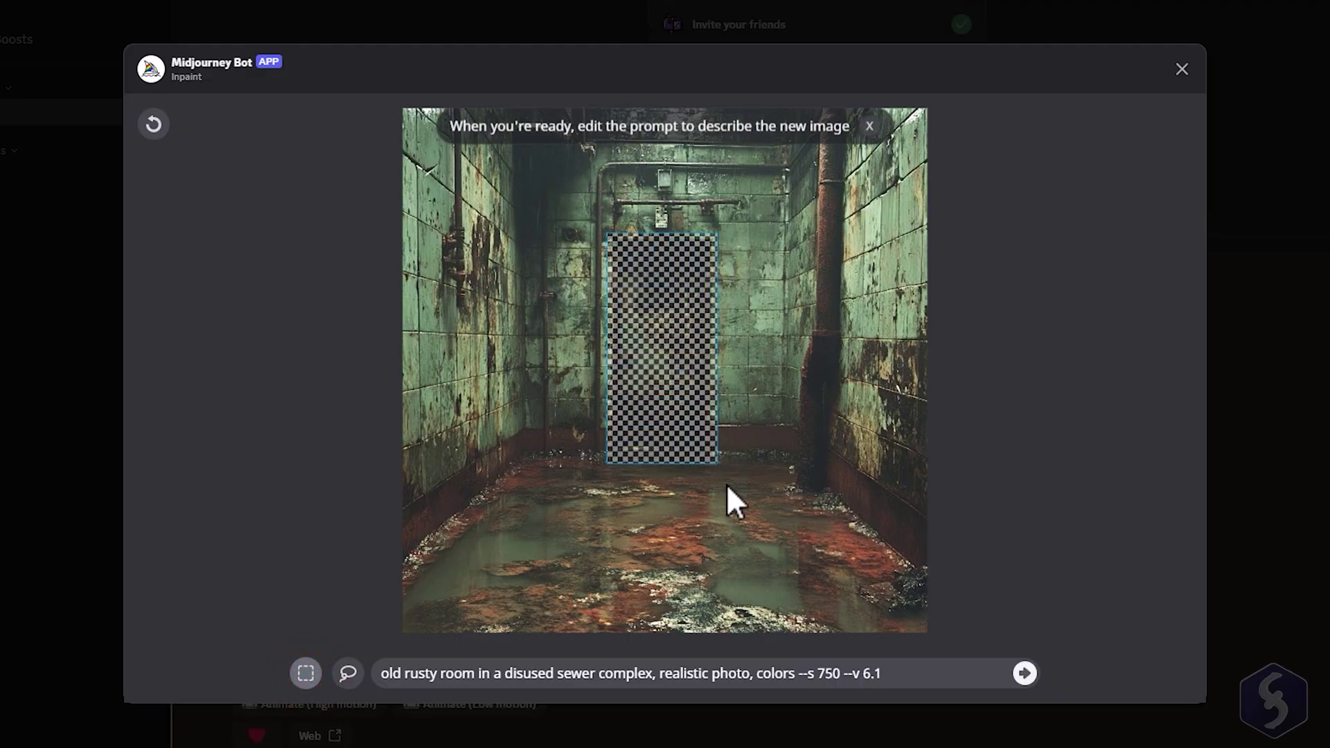
key(shift+Home)
key(BackSpace)
text(red )
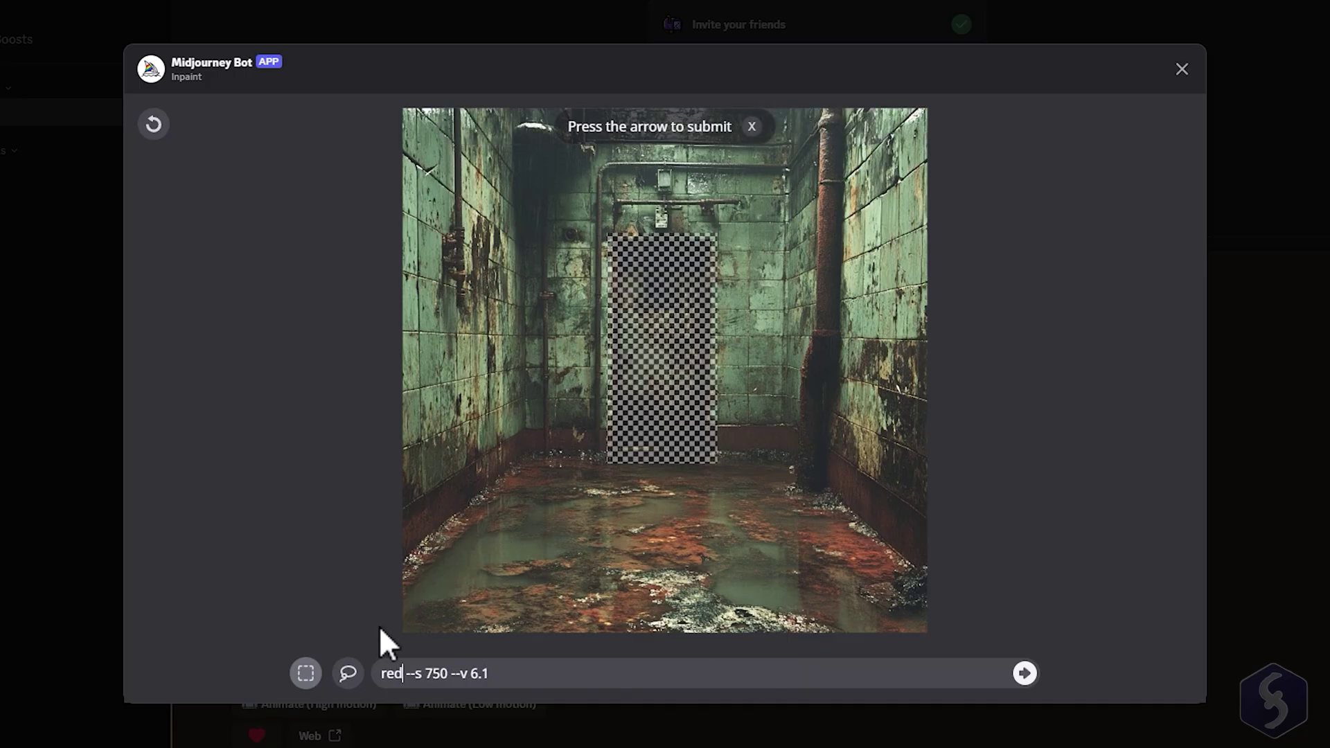
text(door)
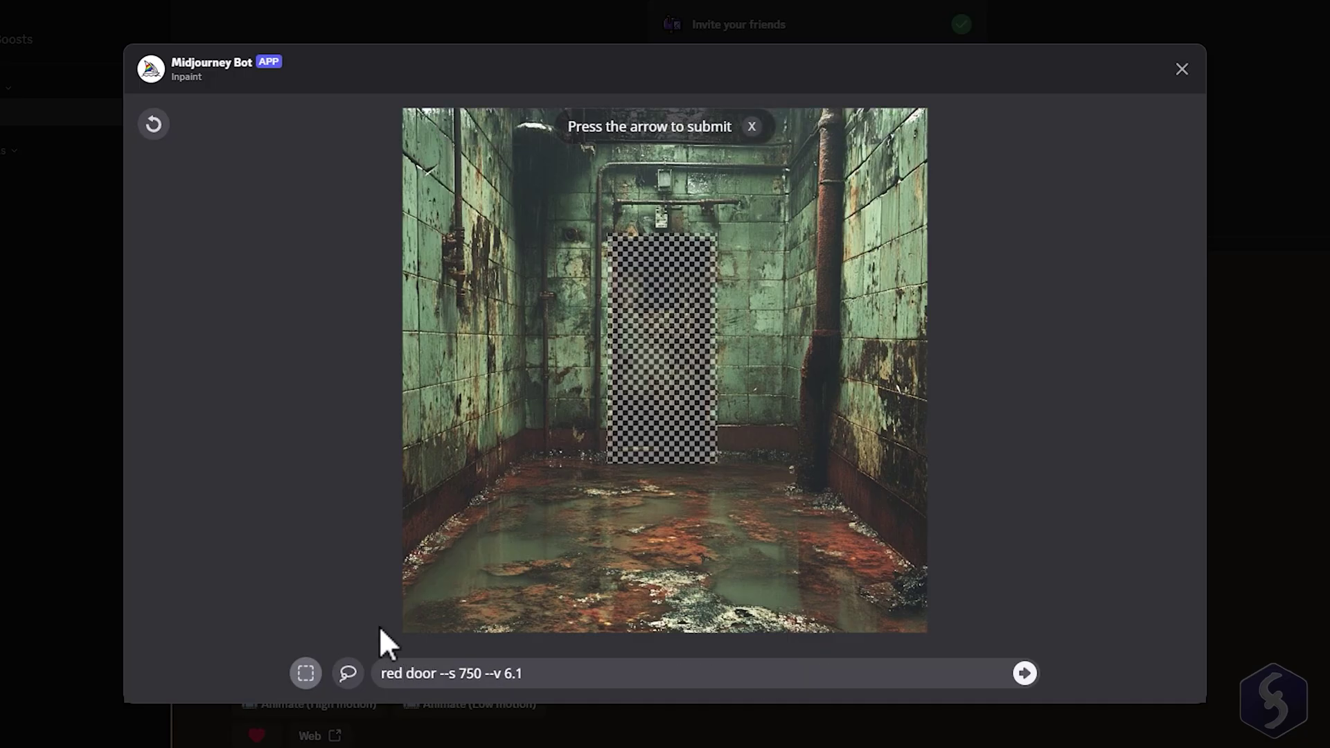
click(1024, 674)
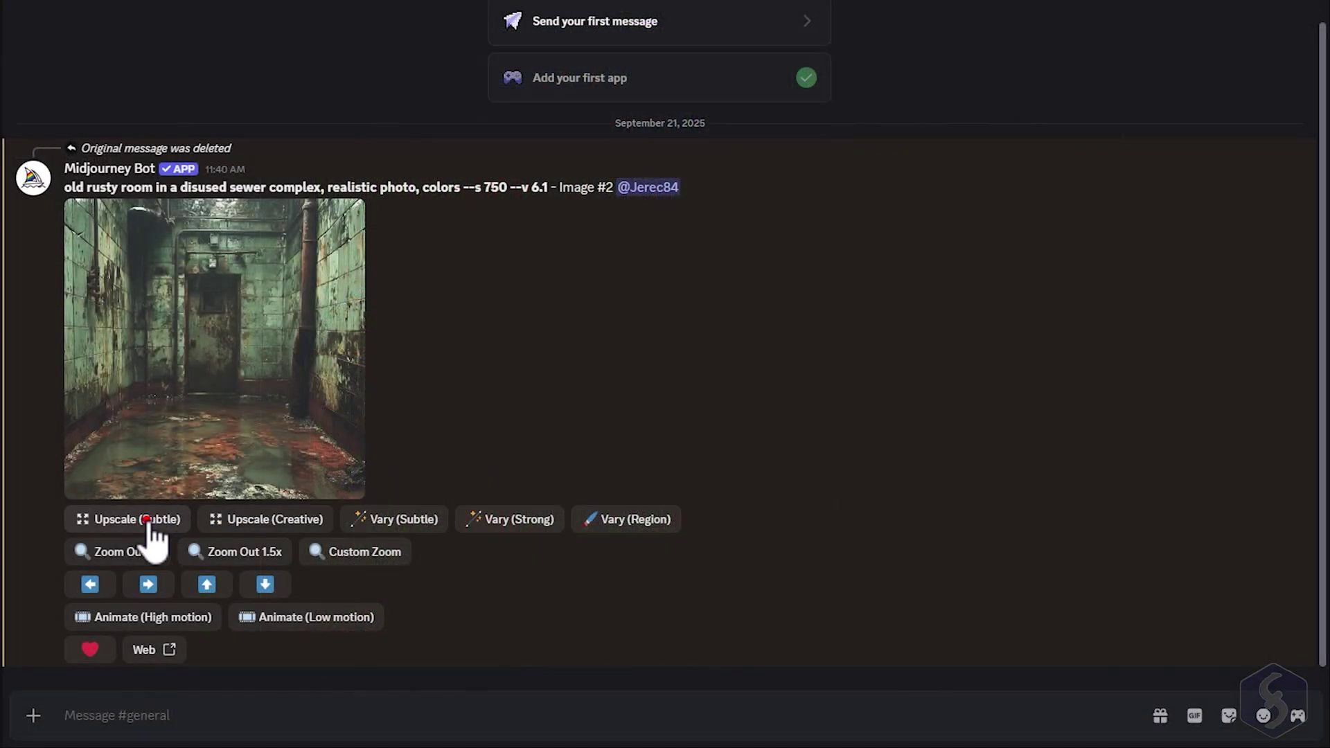
- Make subtle and creative upscales of sewer Image #2, viewing each full-size
click(151, 526)
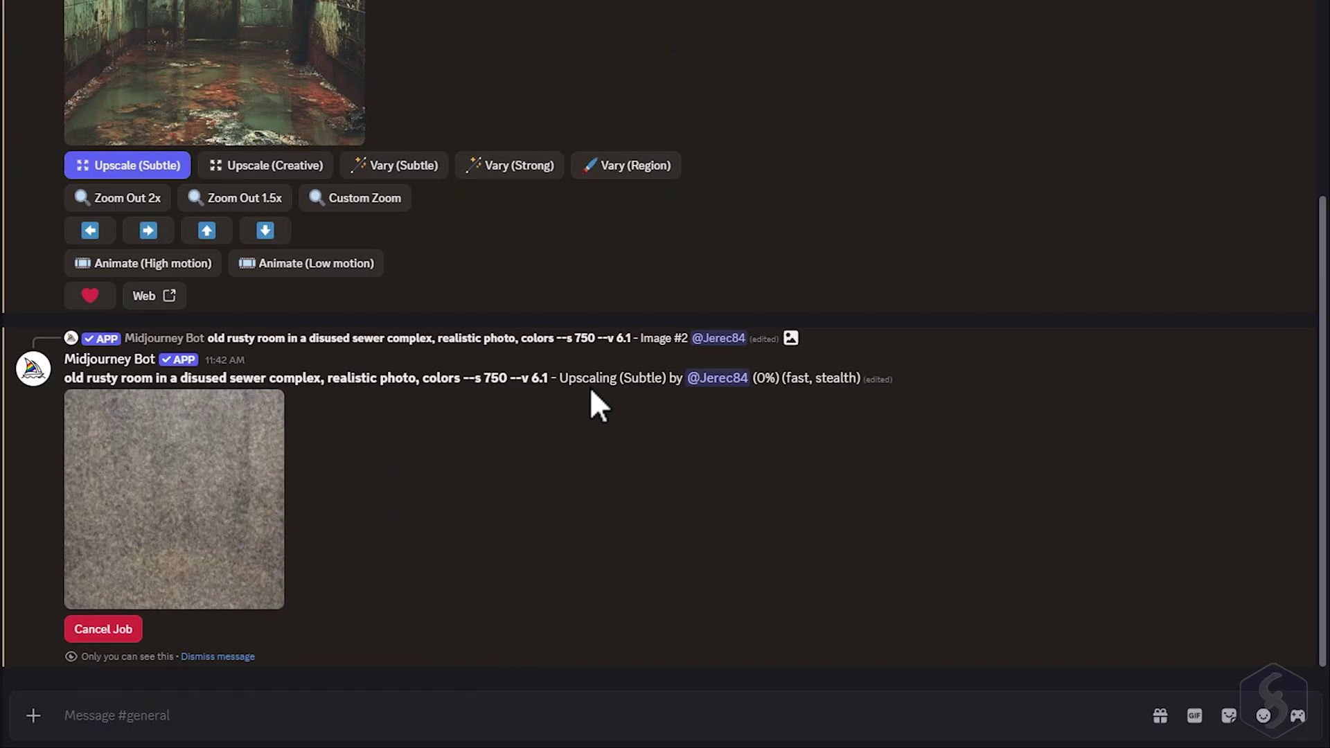
click(359, 369)
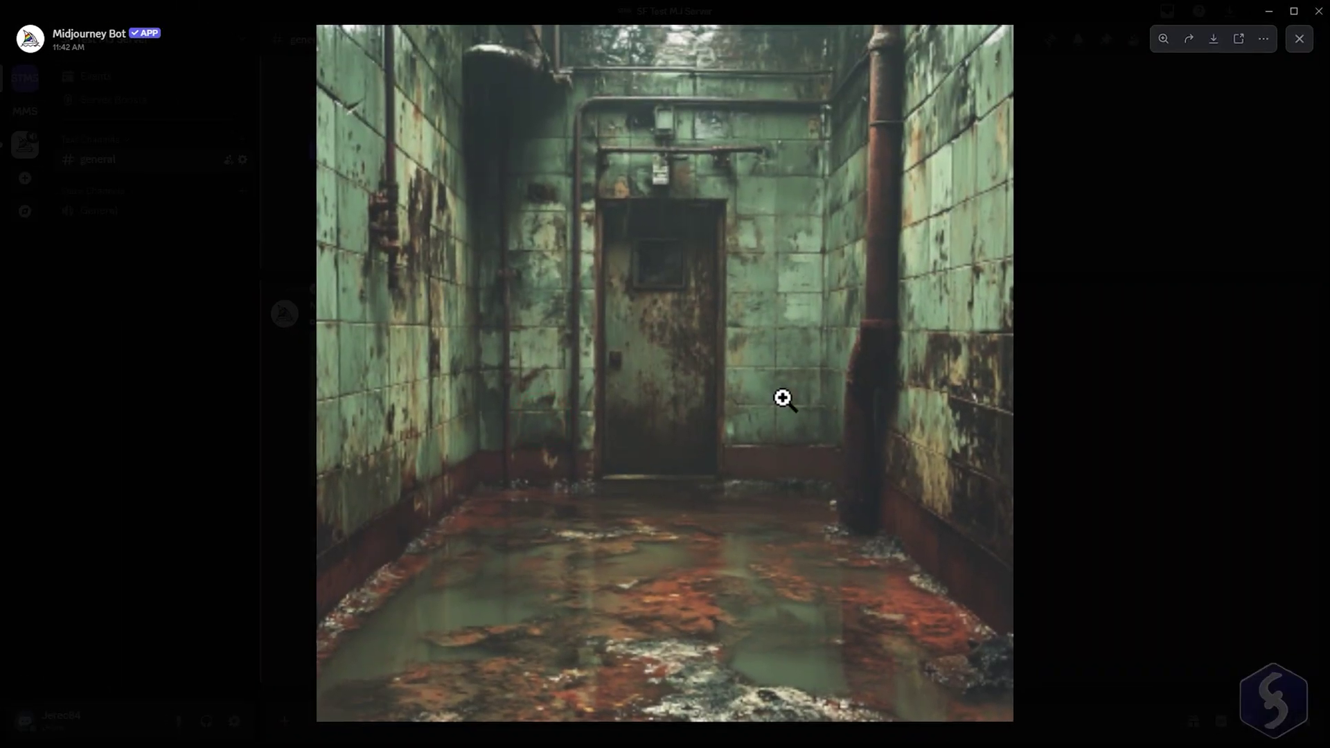
key(Escape)
scroll(615, 423, up, 2)
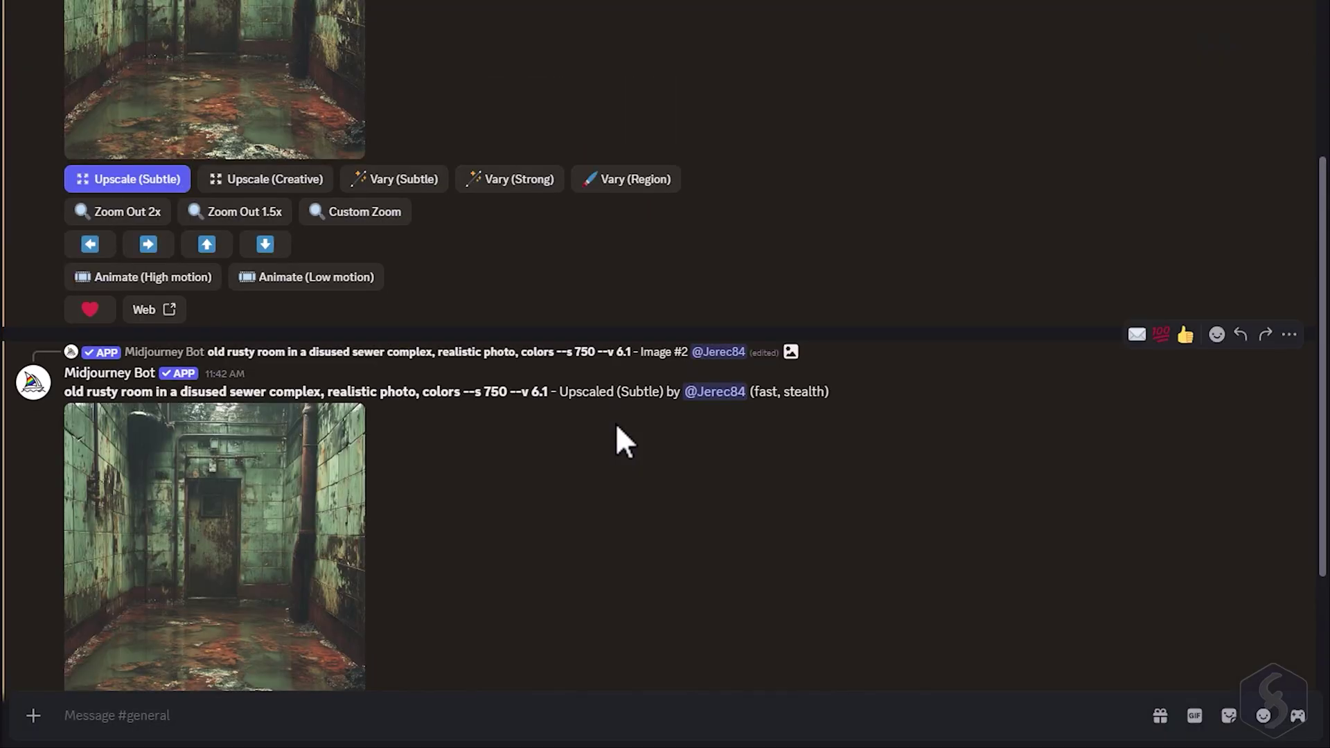
click(294, 188)
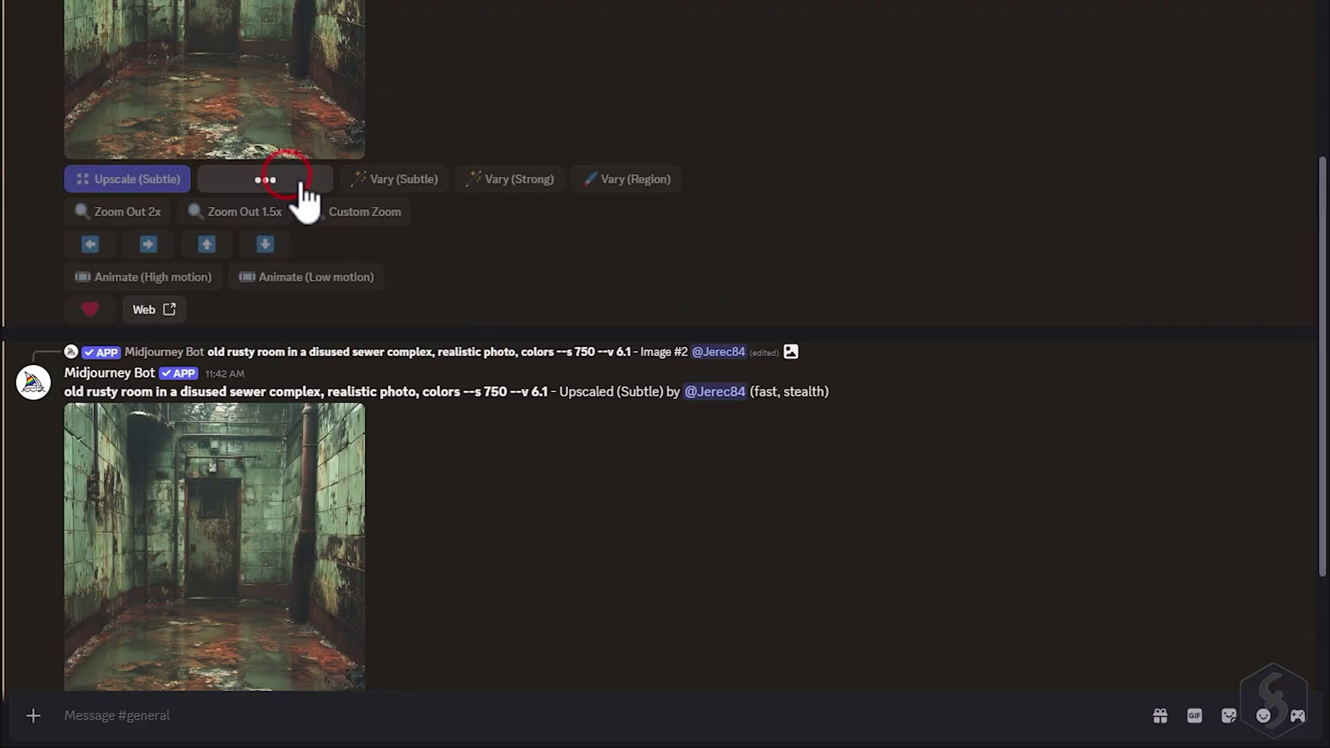
click(333, 366)
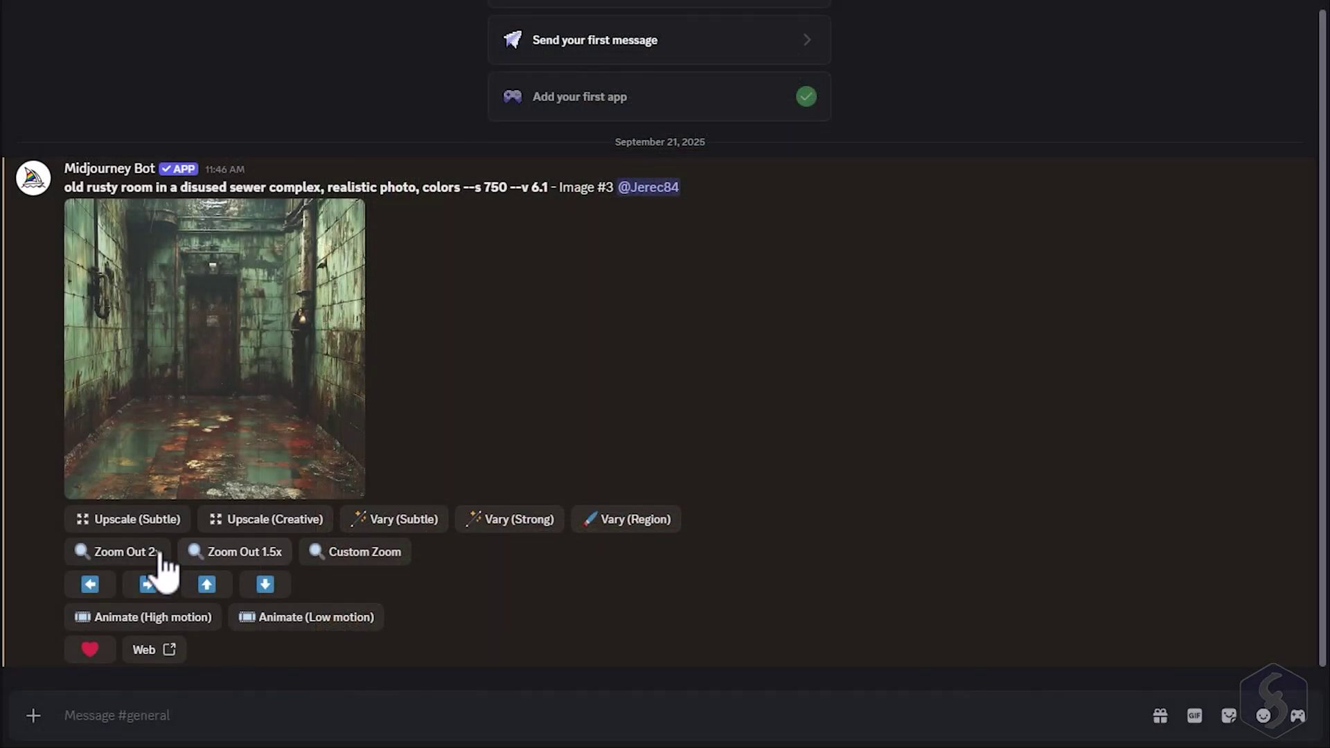
- Zoom sewer Image #3 out 2x and pan it down, viewing both grids full-size
click(158, 552)
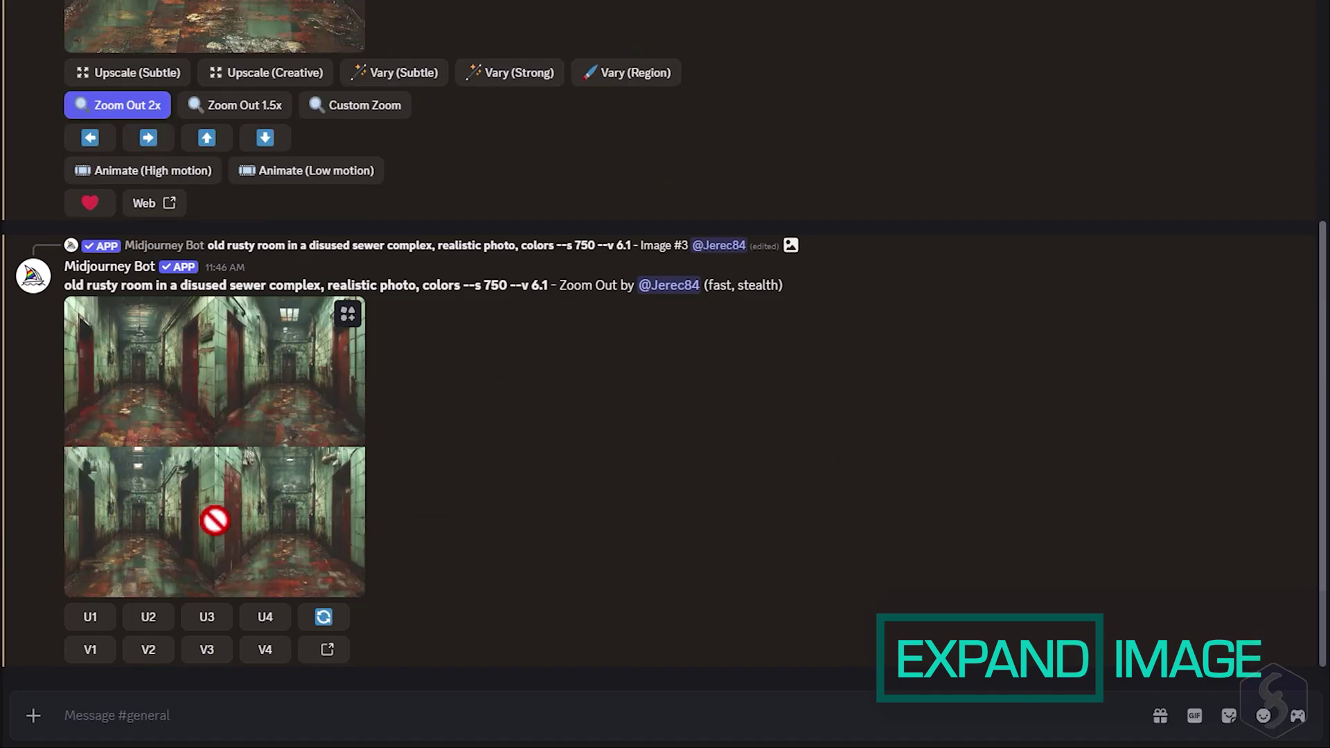
click(169, 421)
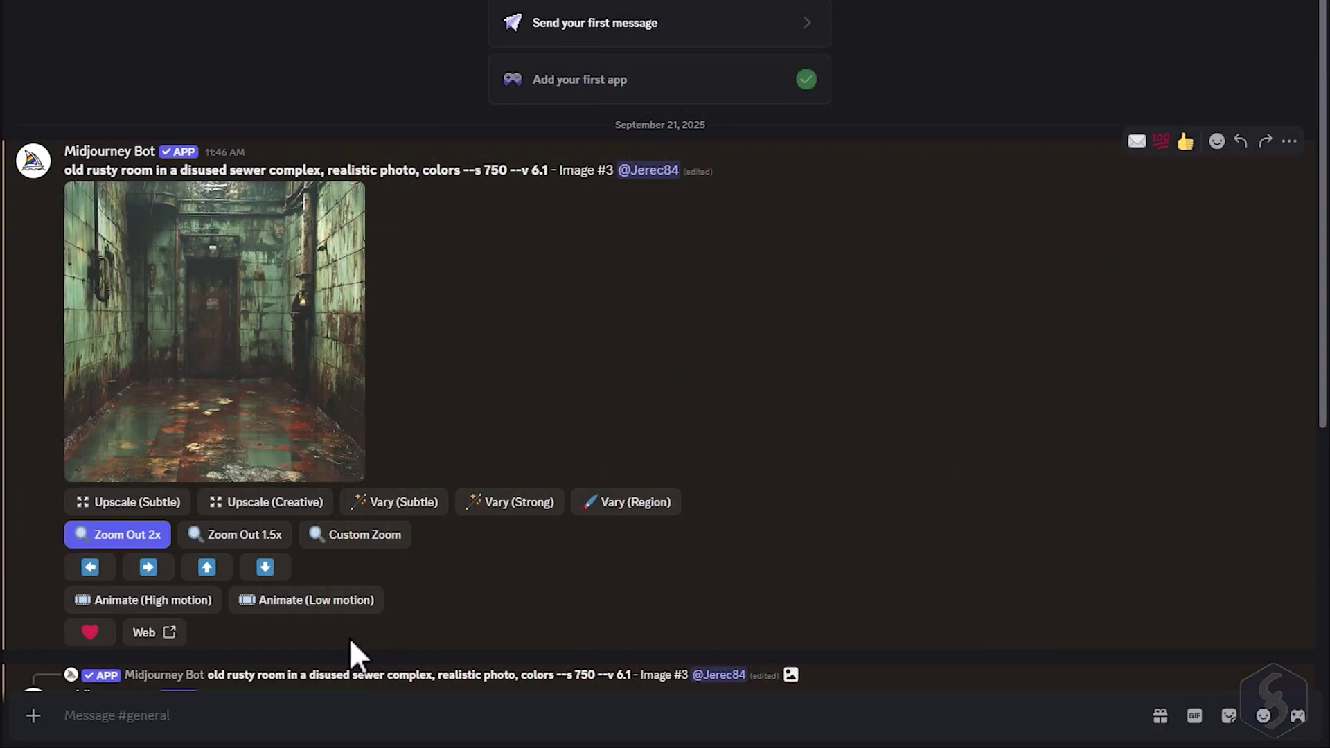
click(265, 571)
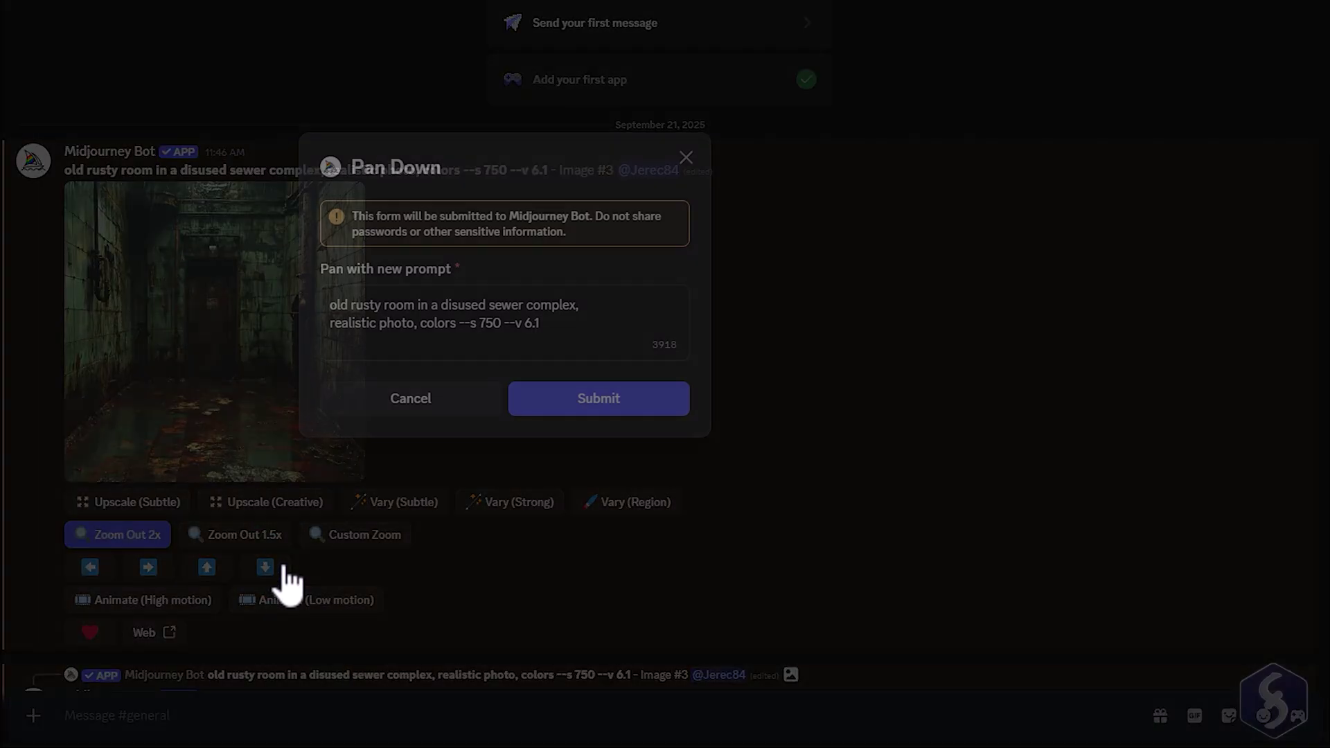
click(601, 398)
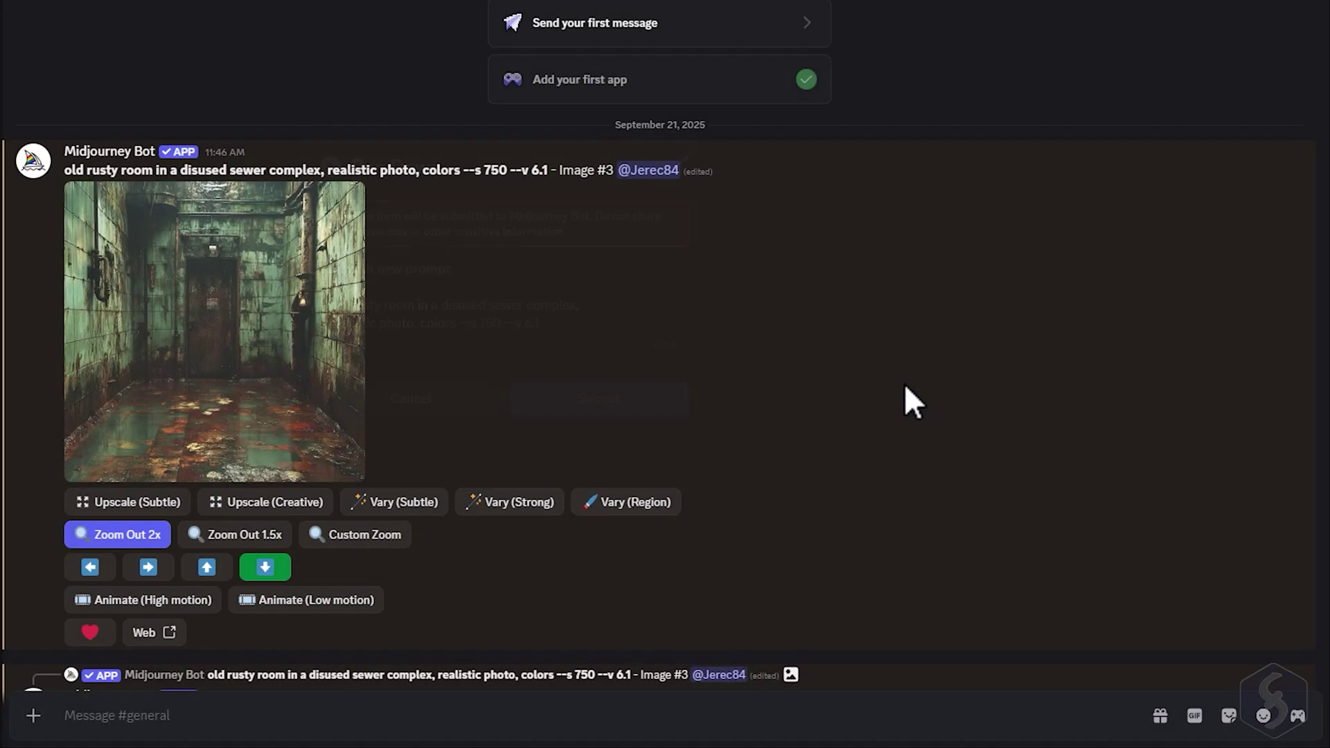
scroll(904, 383, down, 5)
scroll(904, 383, down, 5)
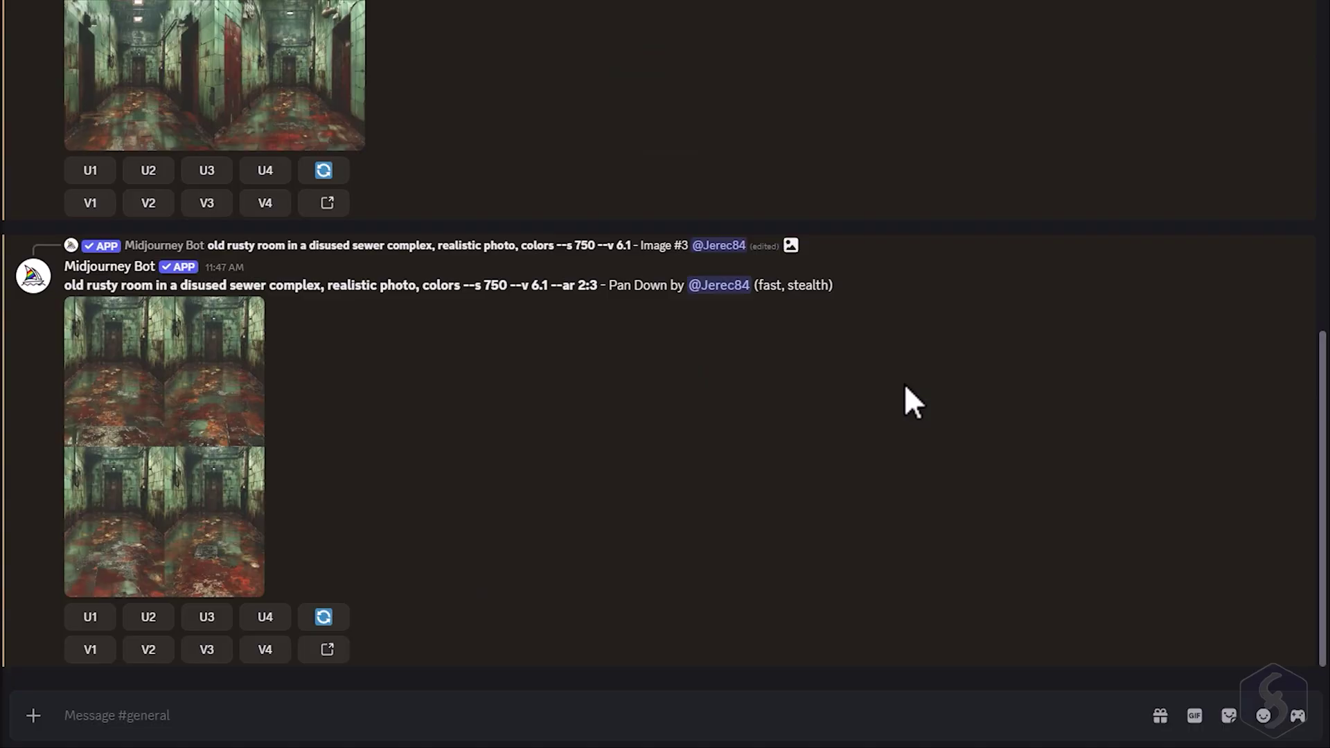
click(154, 407)
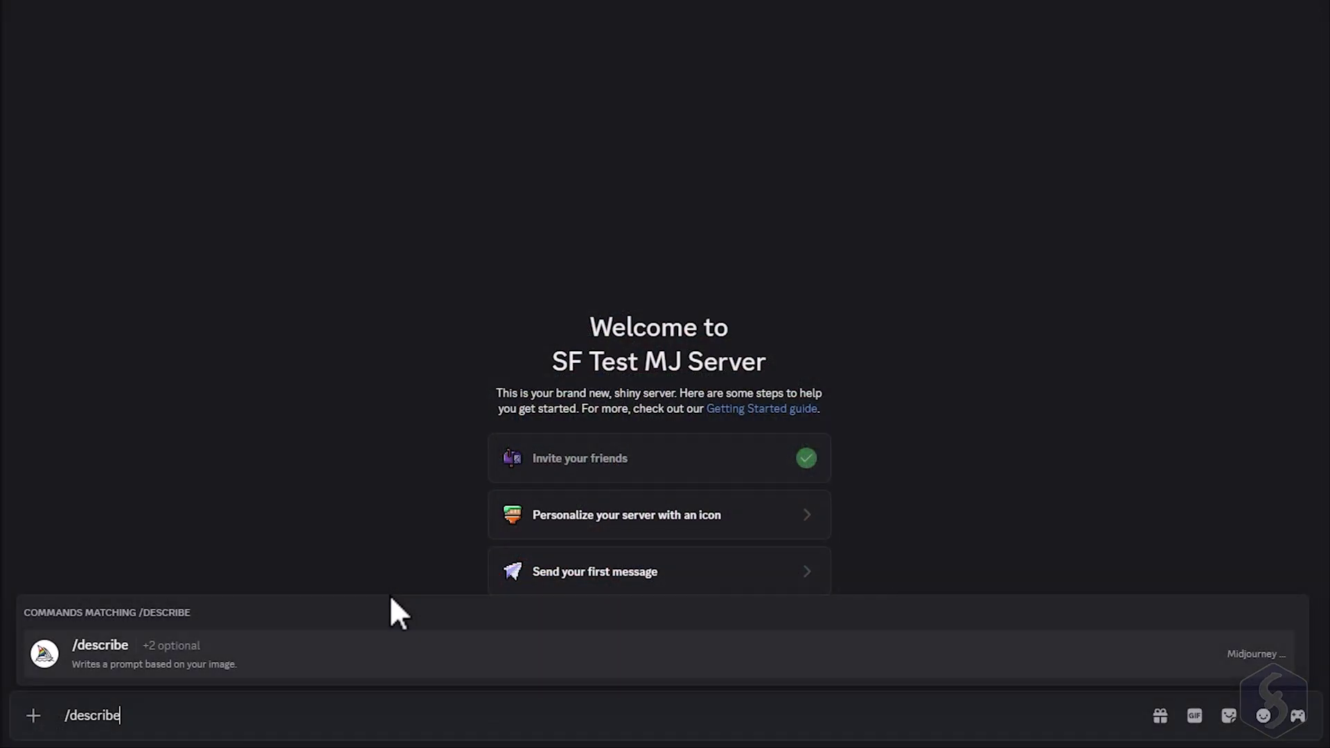
- Describe the uploaded forest photo, then generate images from suggested prompt 4
key(Return)
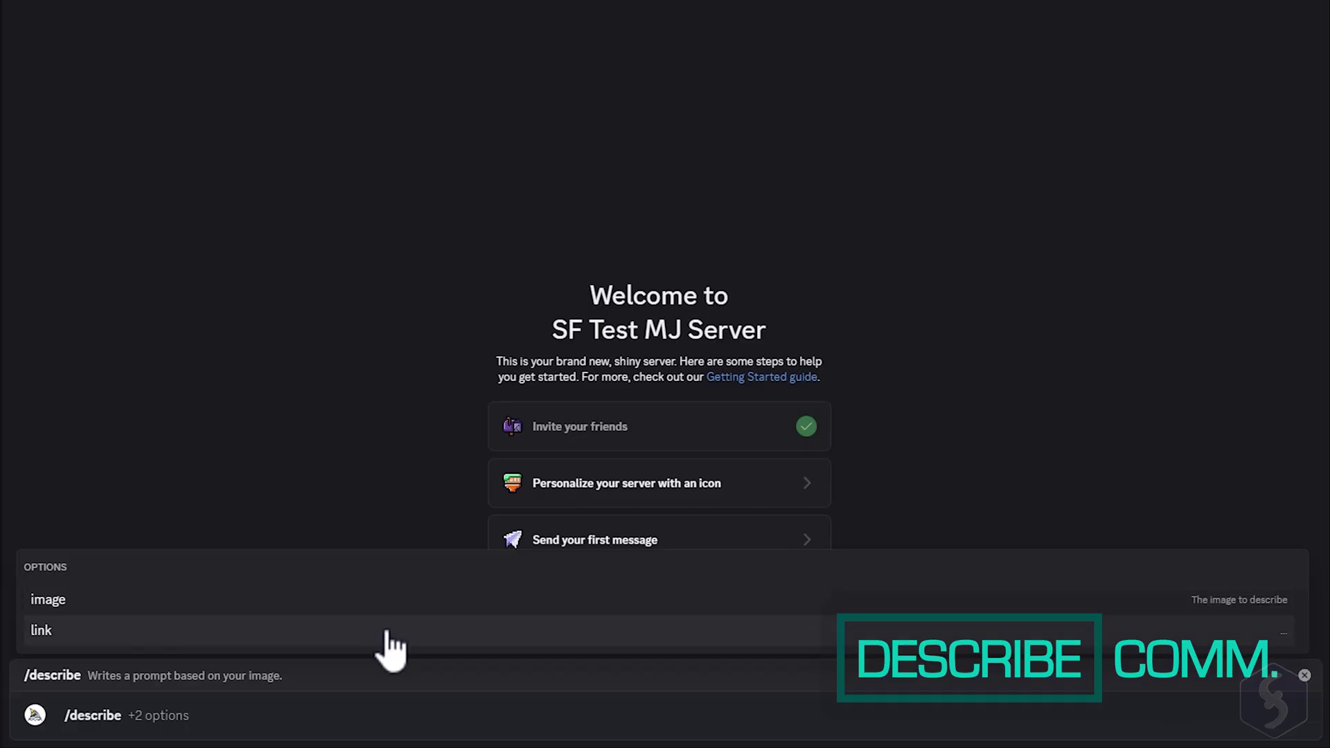
click(385, 605)
click(178, 564)
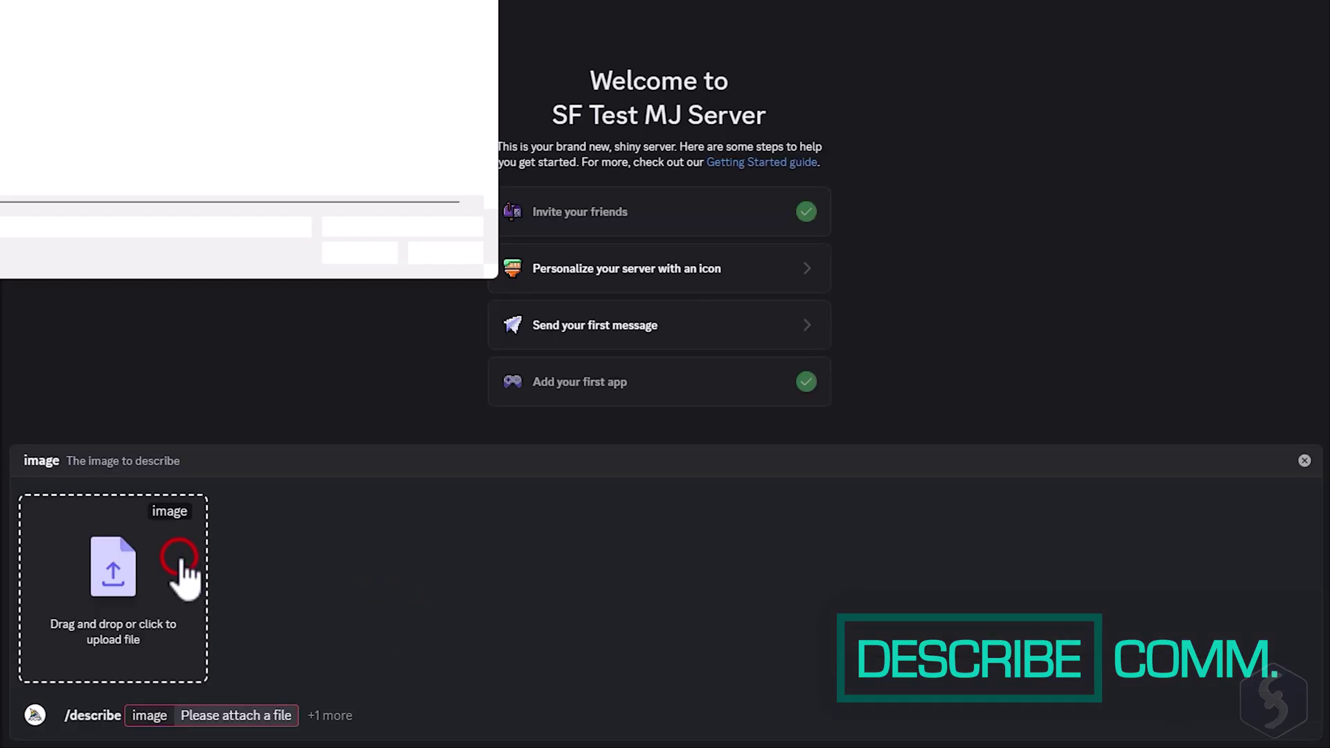
key(Return)
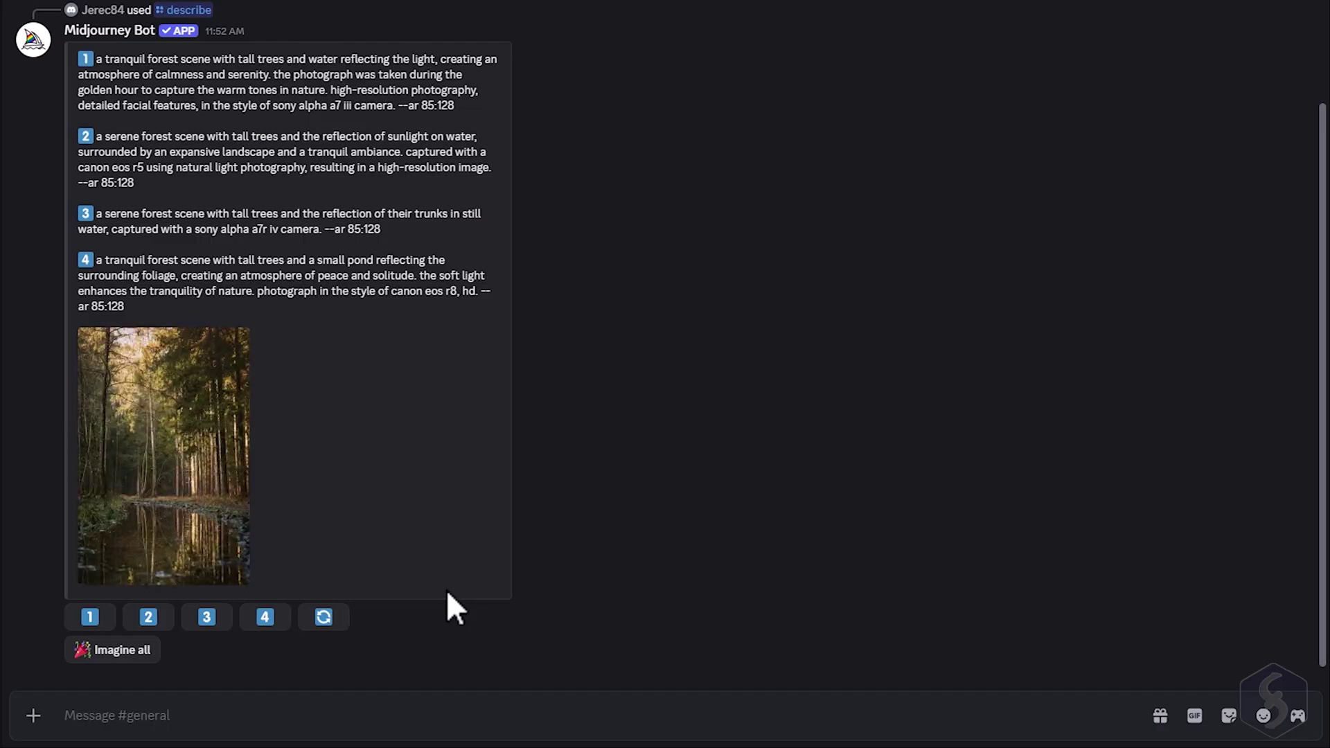
mouse_move(500, 177)
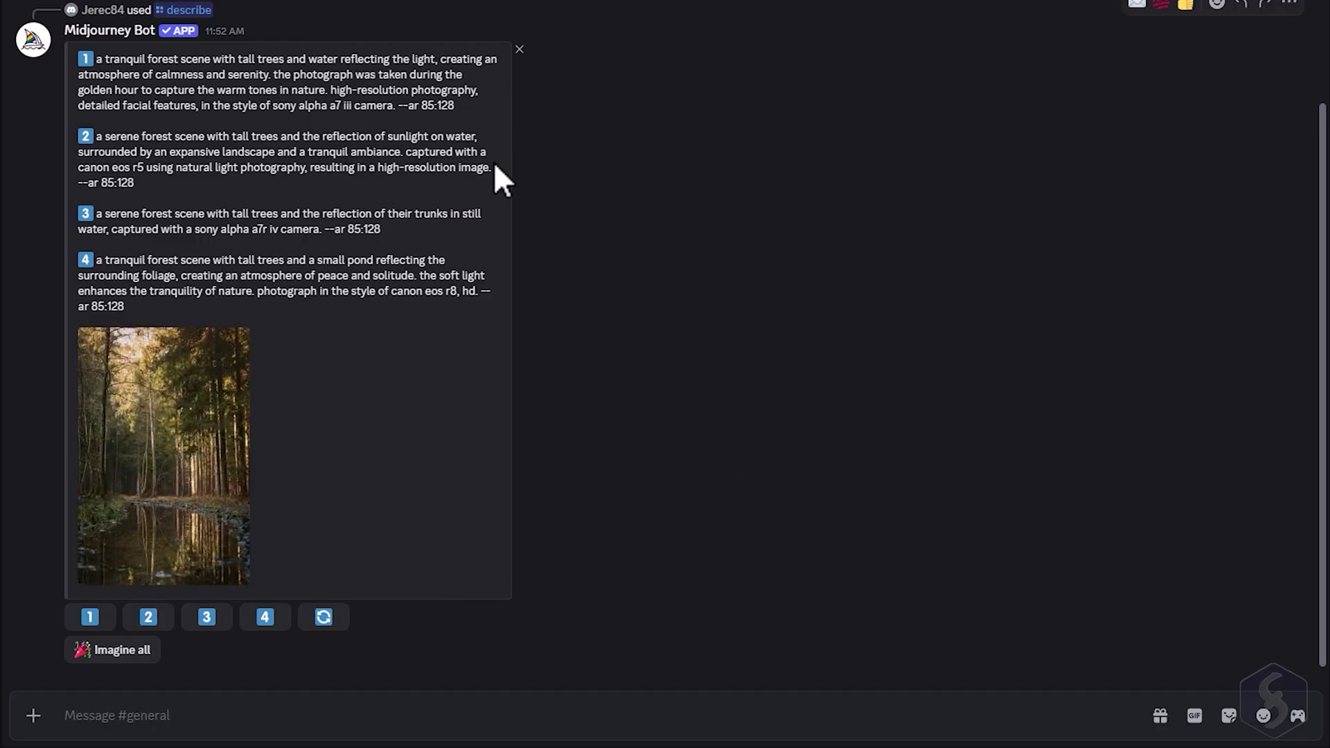
click(282, 620)
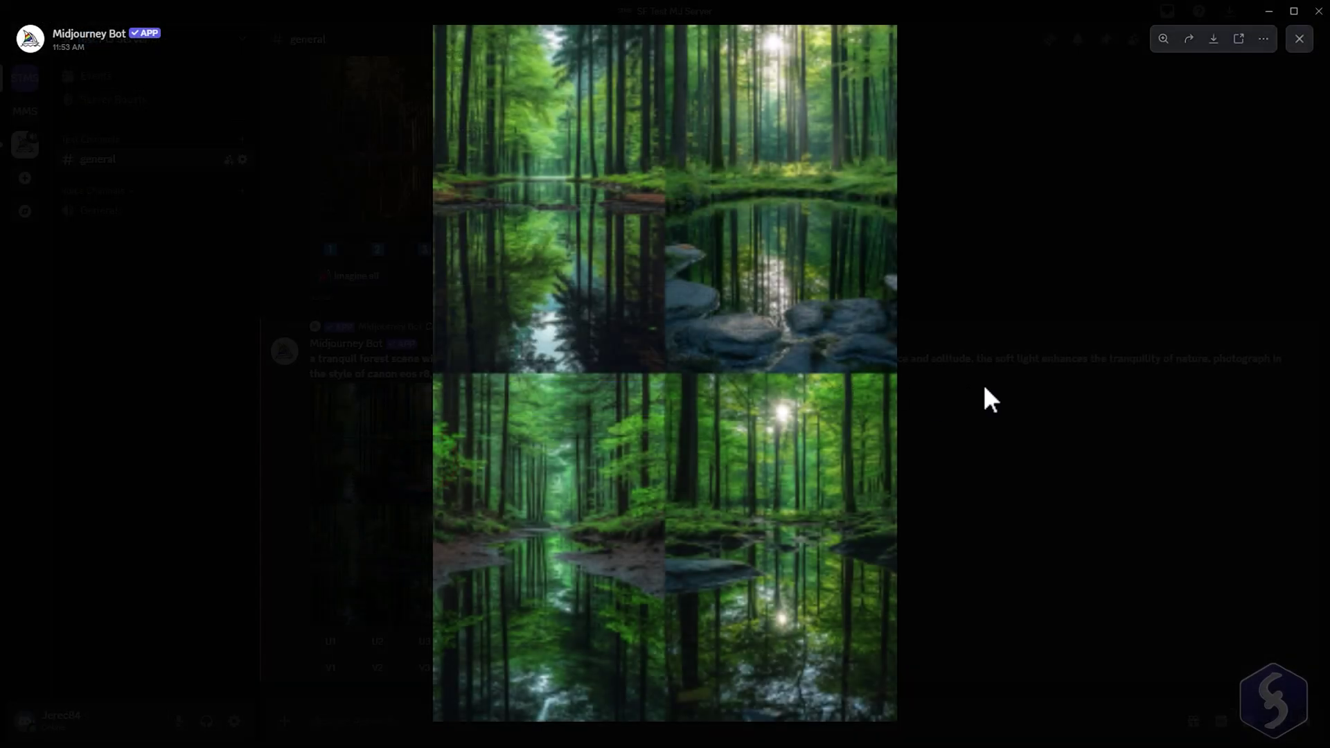
text(/shorte)
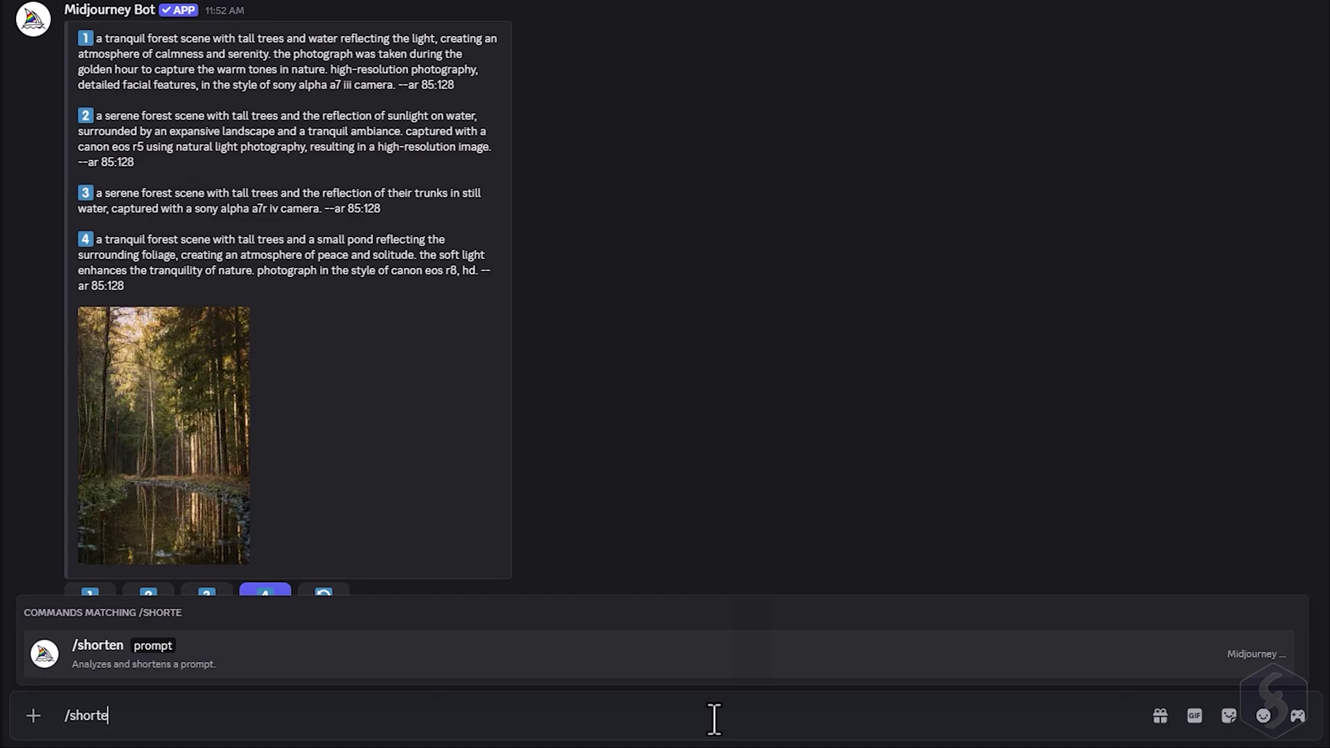
text(n)
- Send the pasted first forest prompt to /shorten
key(Tab)
text(a tranquil forest scene with tall trees and water reflecting the light, creating an atmosphere of calmness and serenity. the photograph was taken during the golden hour to capture the warm tones in nature. high-resolution photography, detailed facial features, in the style of sony alpha a7 iii camera. --ar 85:128)
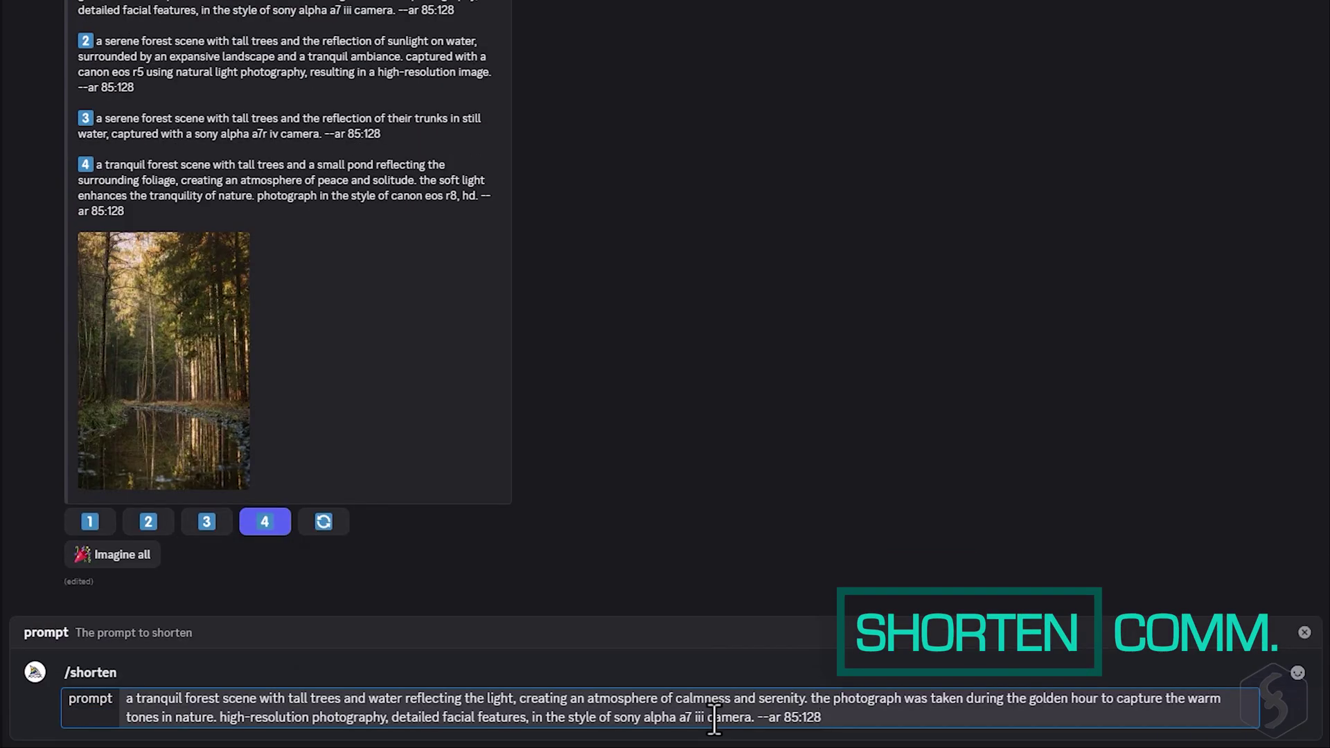
key(Return)
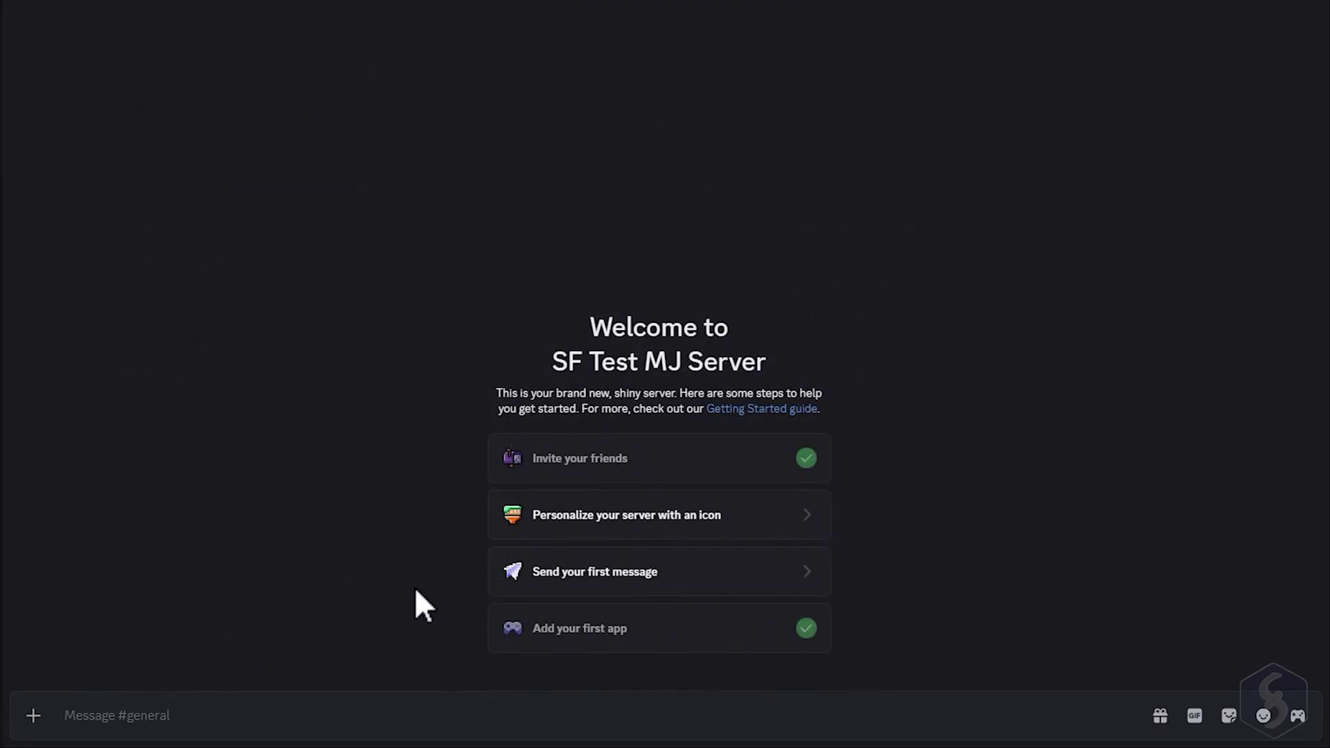
- Generate grids for 'watermelon', 'water:: melon' and 'water::2 melon'
click(421, 714)
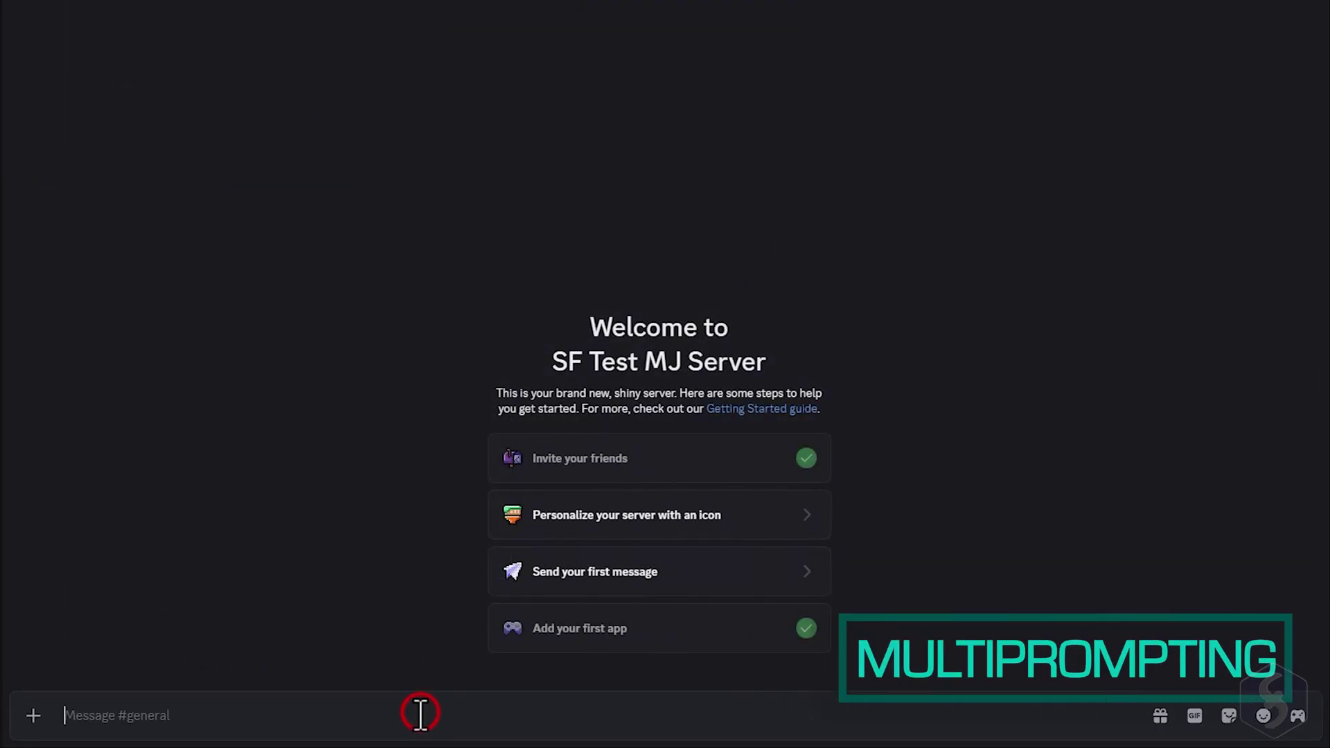
text(/imagin)
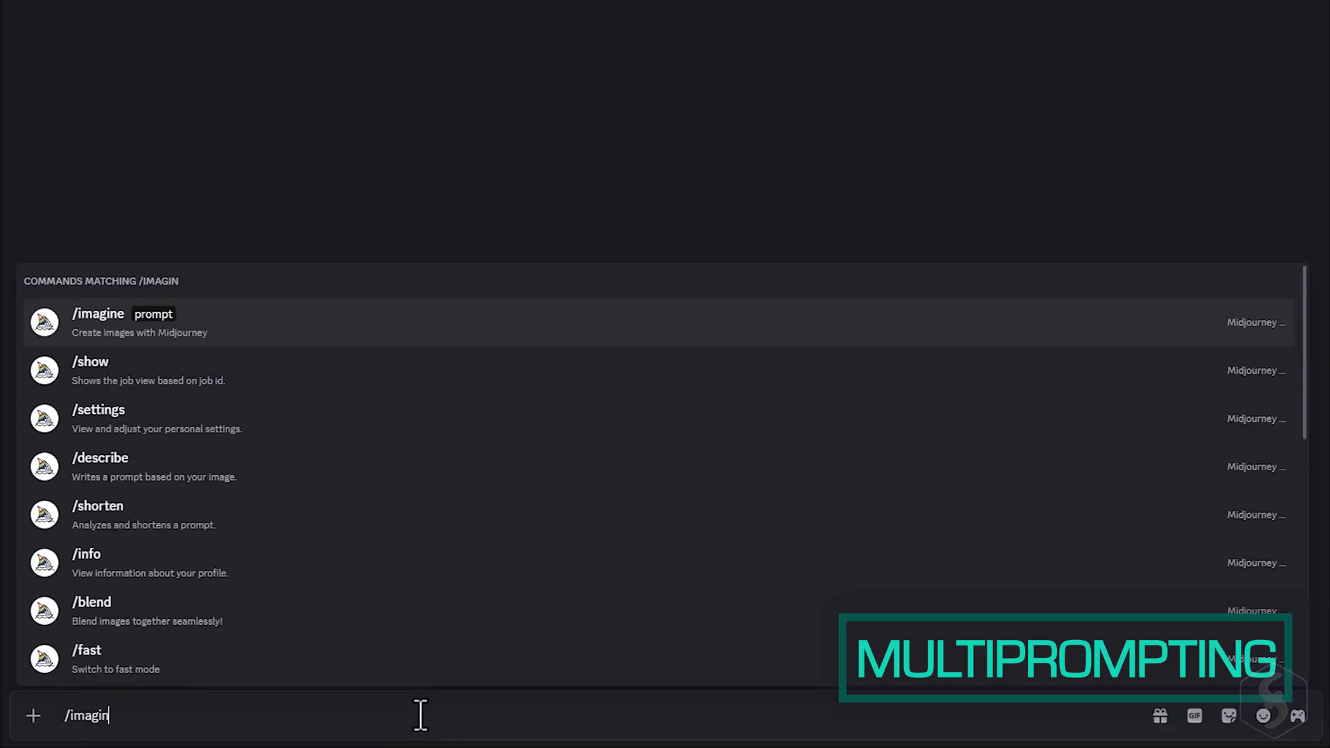
text(e prompt watermel)
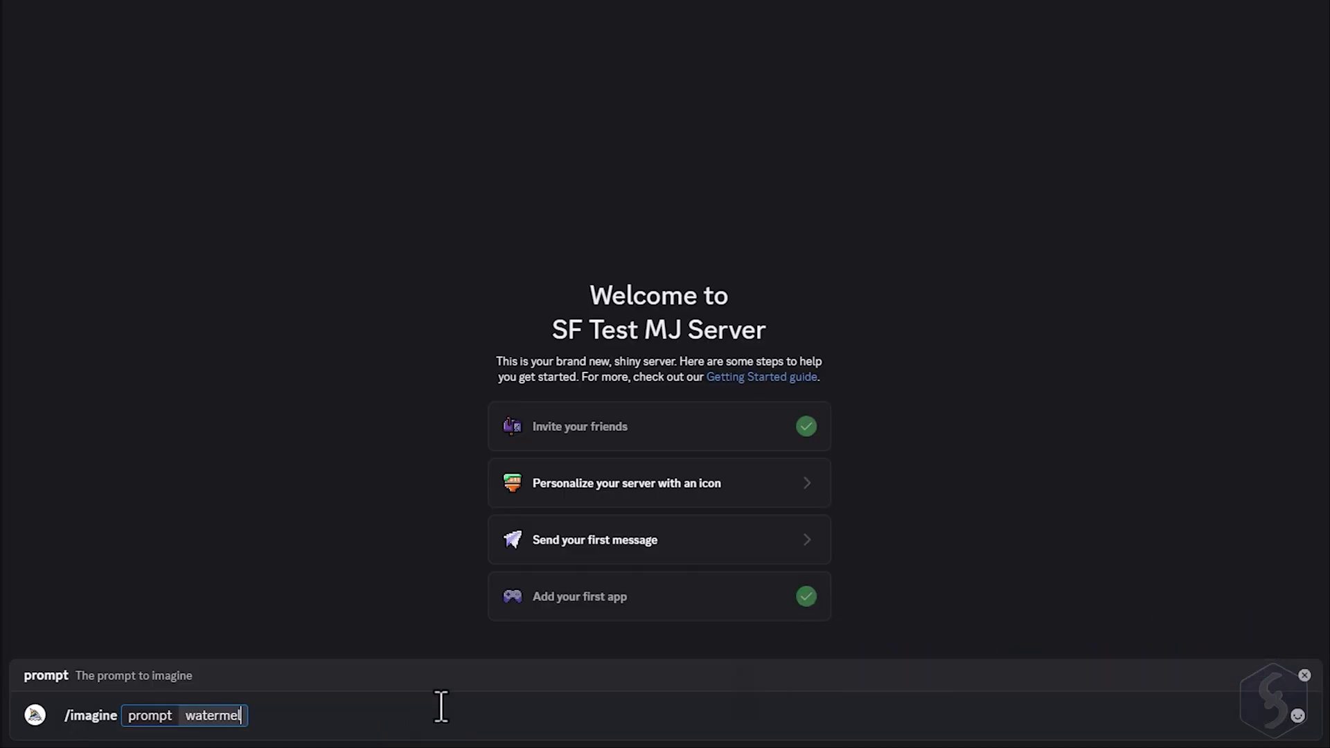
text(on)
key(Return)
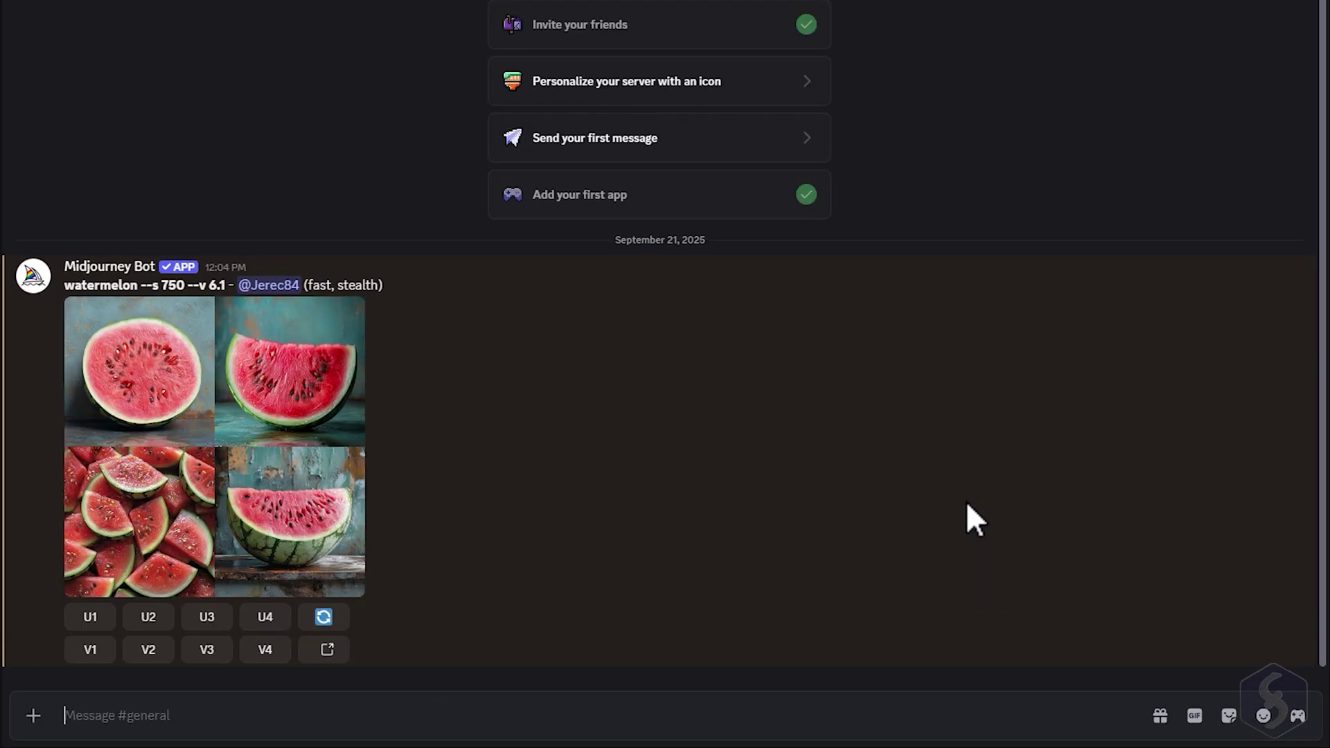
text(/imagine prompt wa)
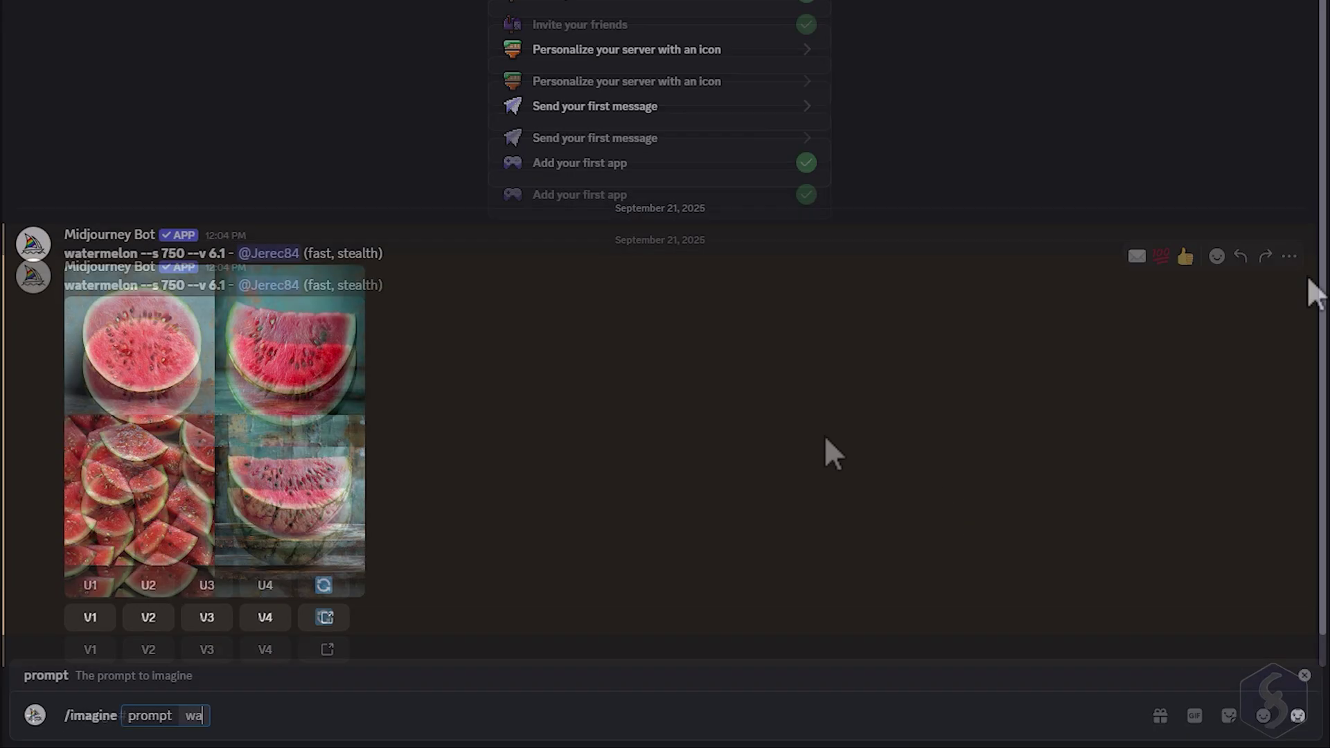
text(ter::)
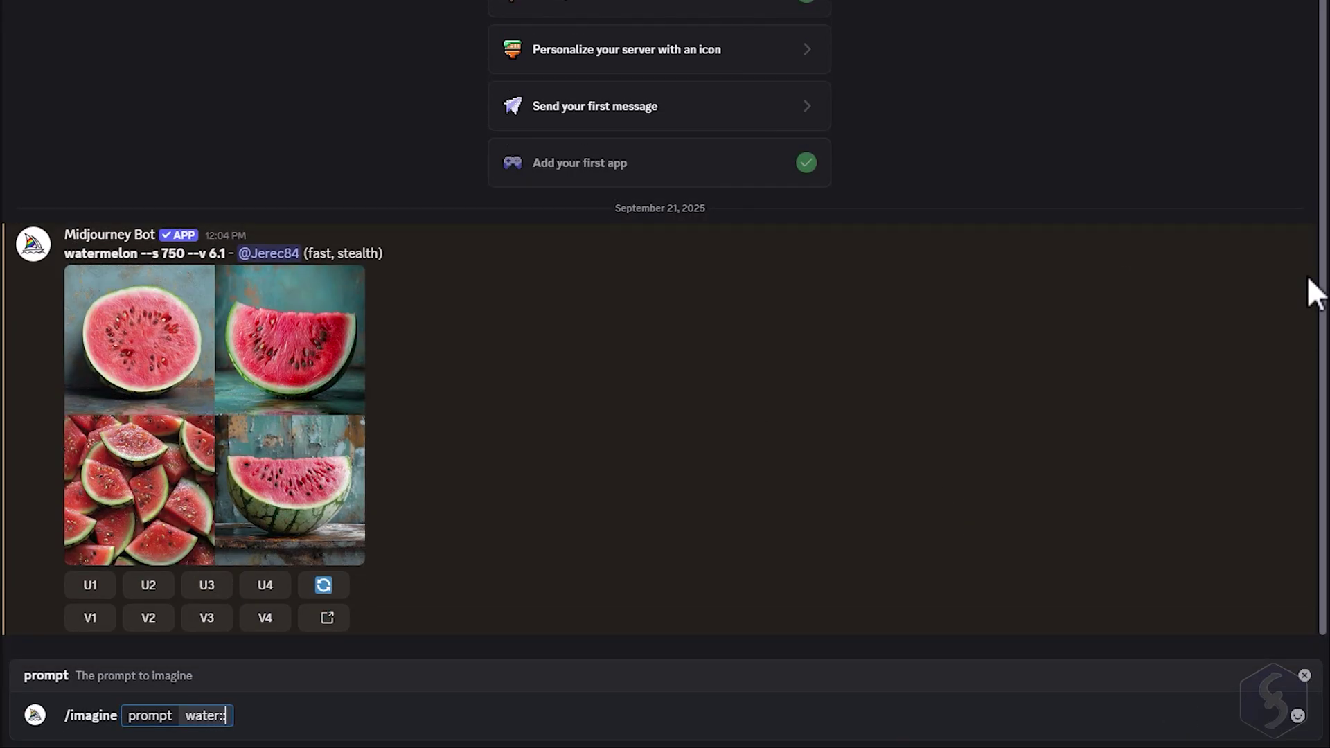
text(melon)
key(Return)
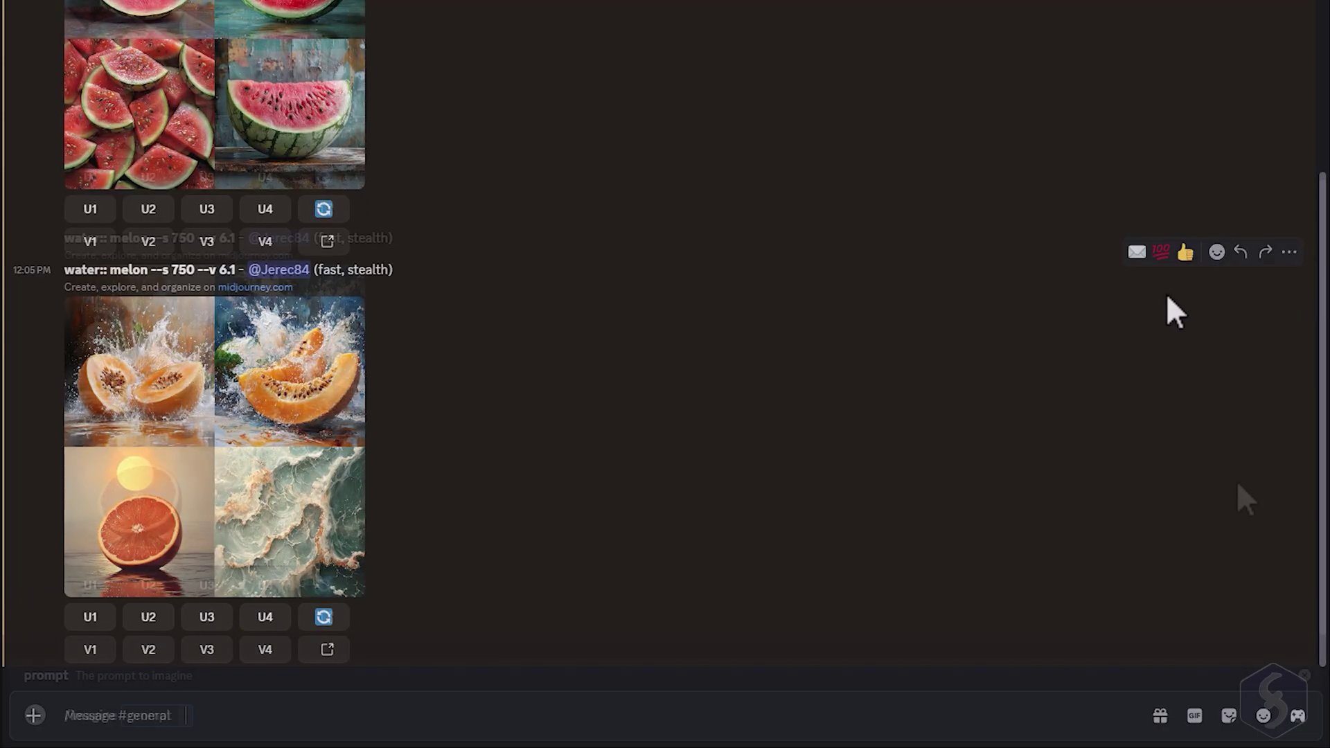
text(/imagine prompt wate)
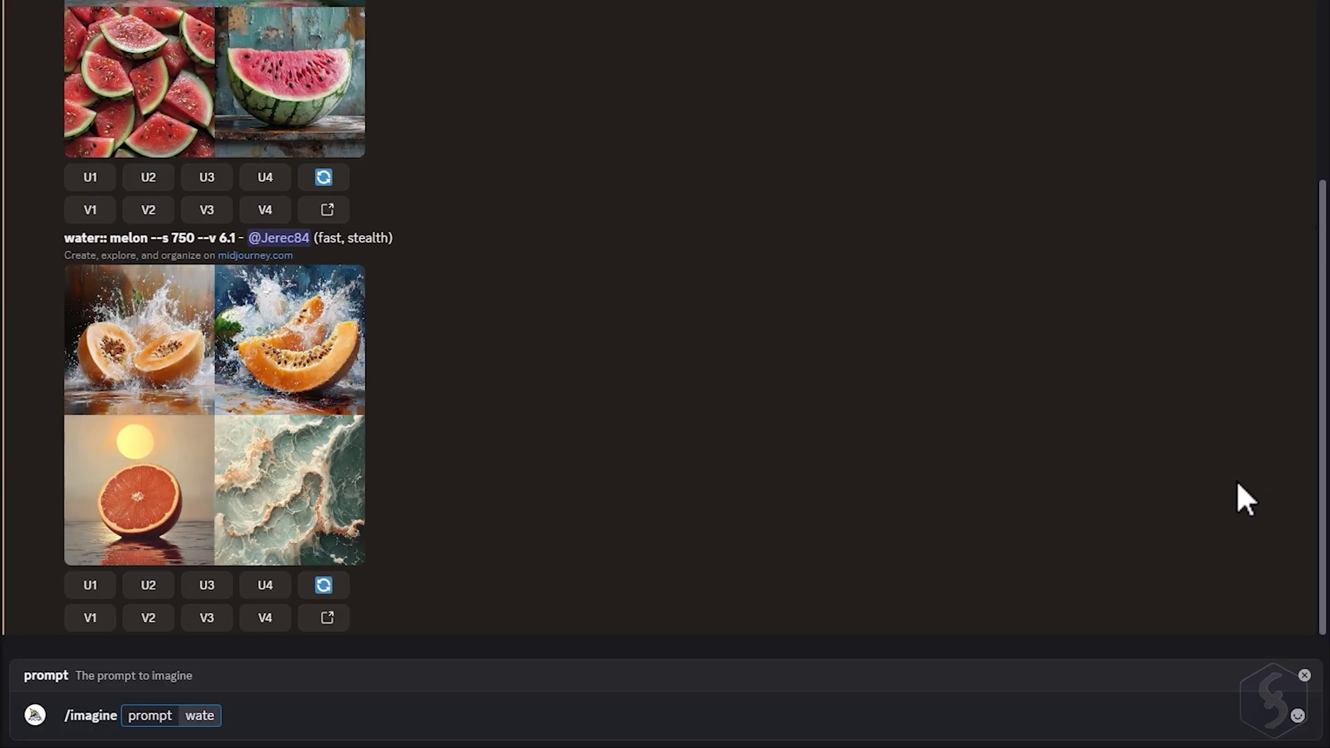
text(r::2 mel)
text(on)
key(Return)
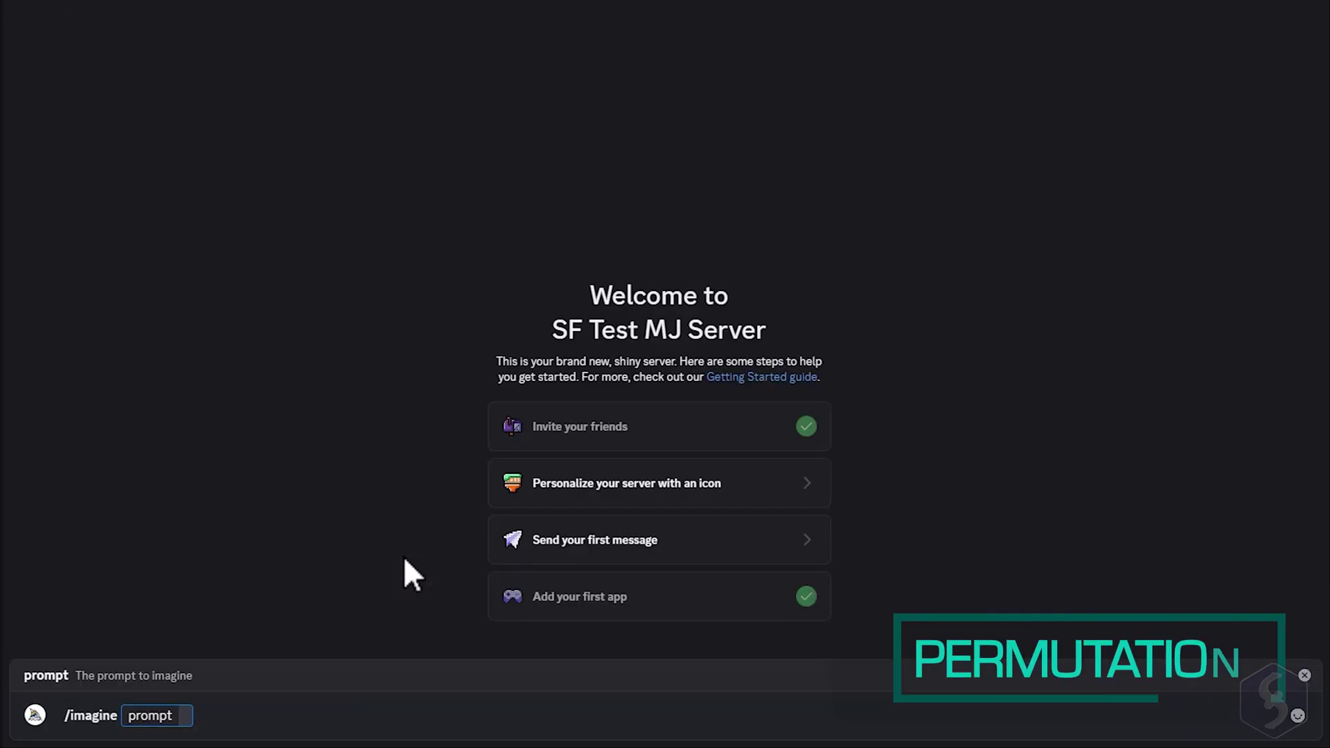
text(a {)
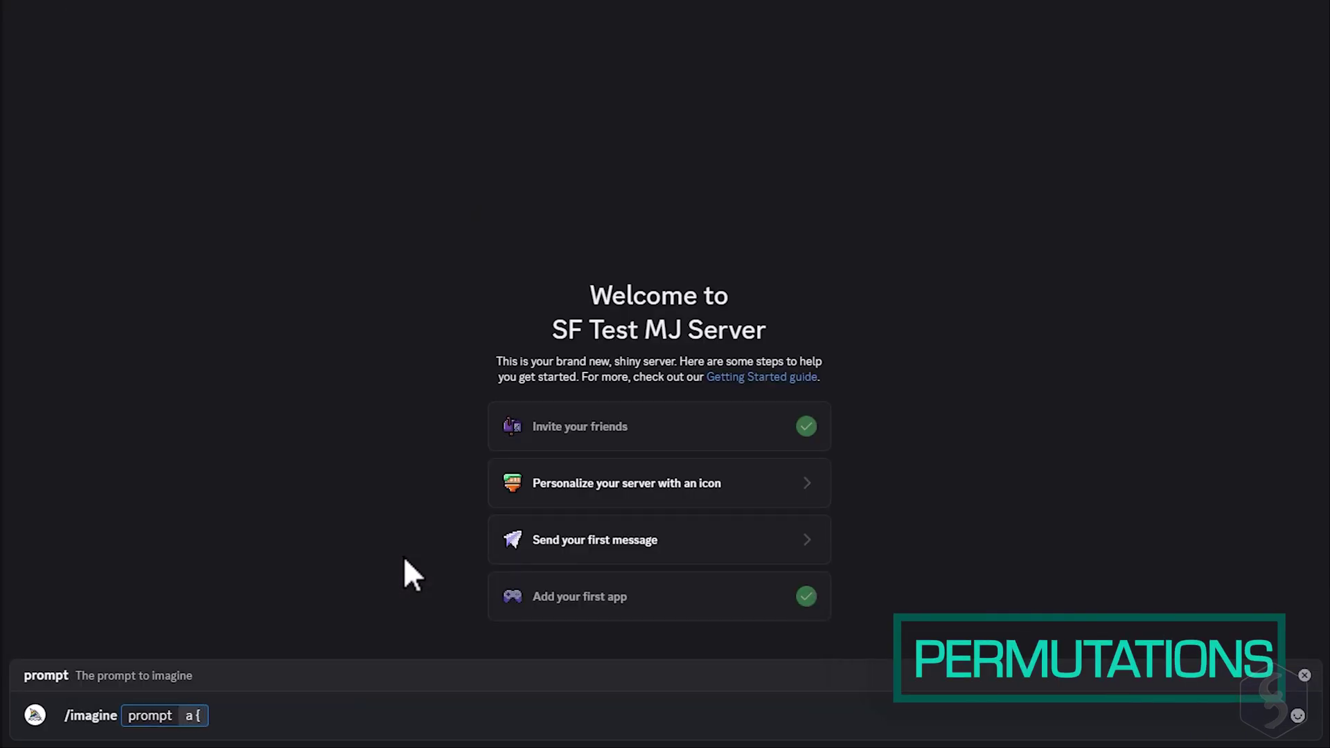
text(dog, lion)
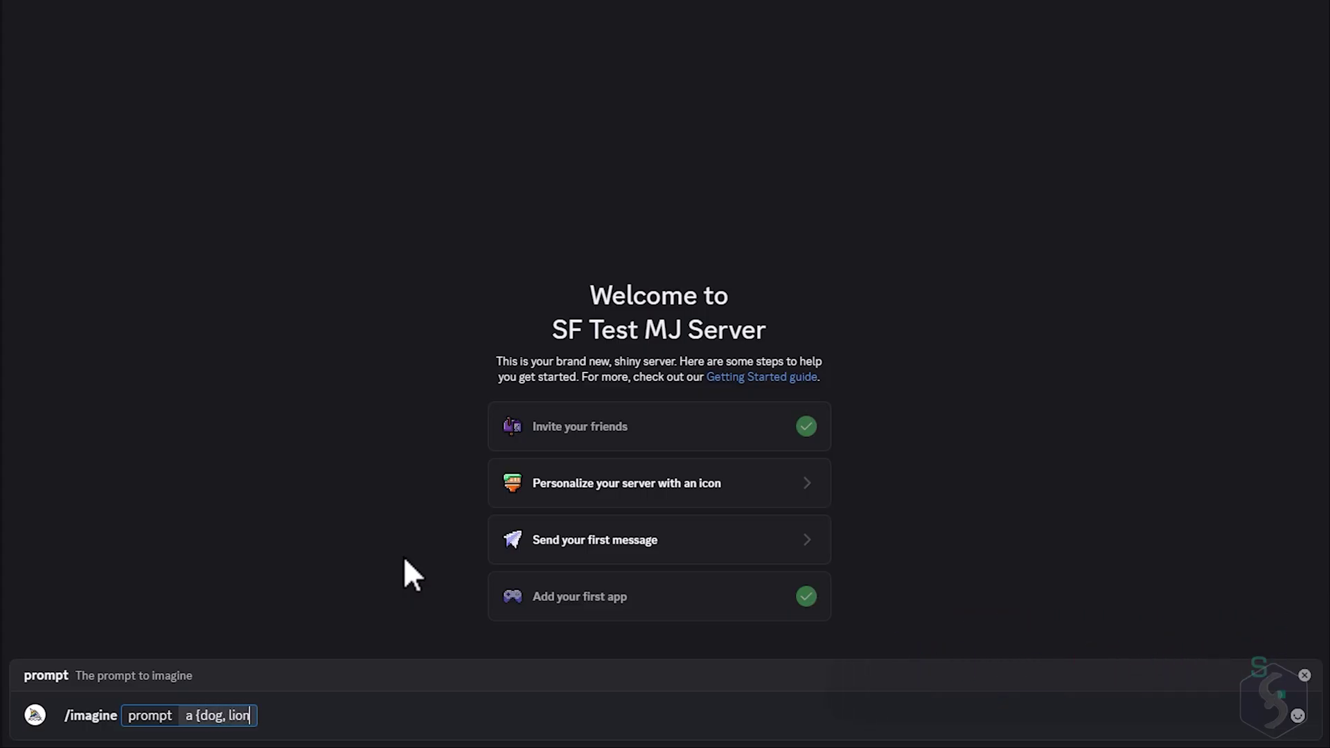
text(, )
text(g)
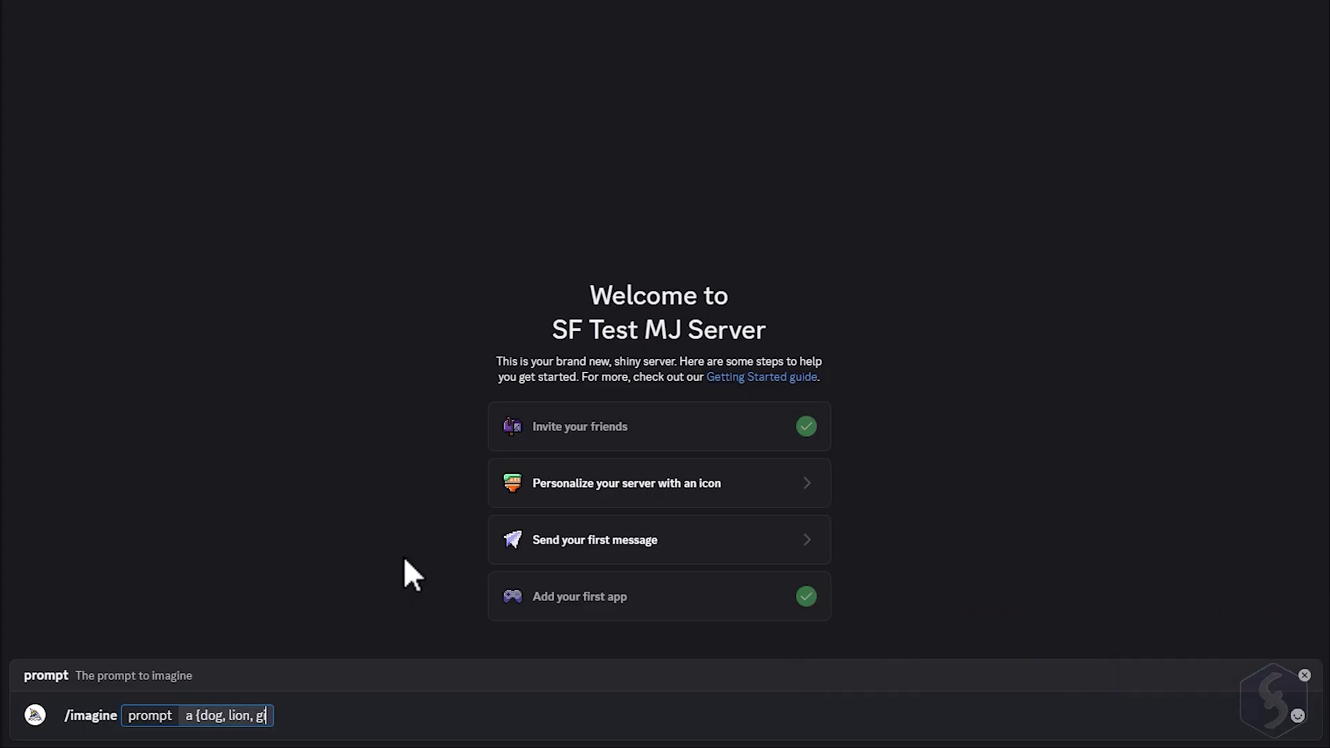
text(irl} r)
text(oaring)
- Generate roaring dog, lion and girl grids with --s 750 --v 6.1, then run /settings
key(Return)
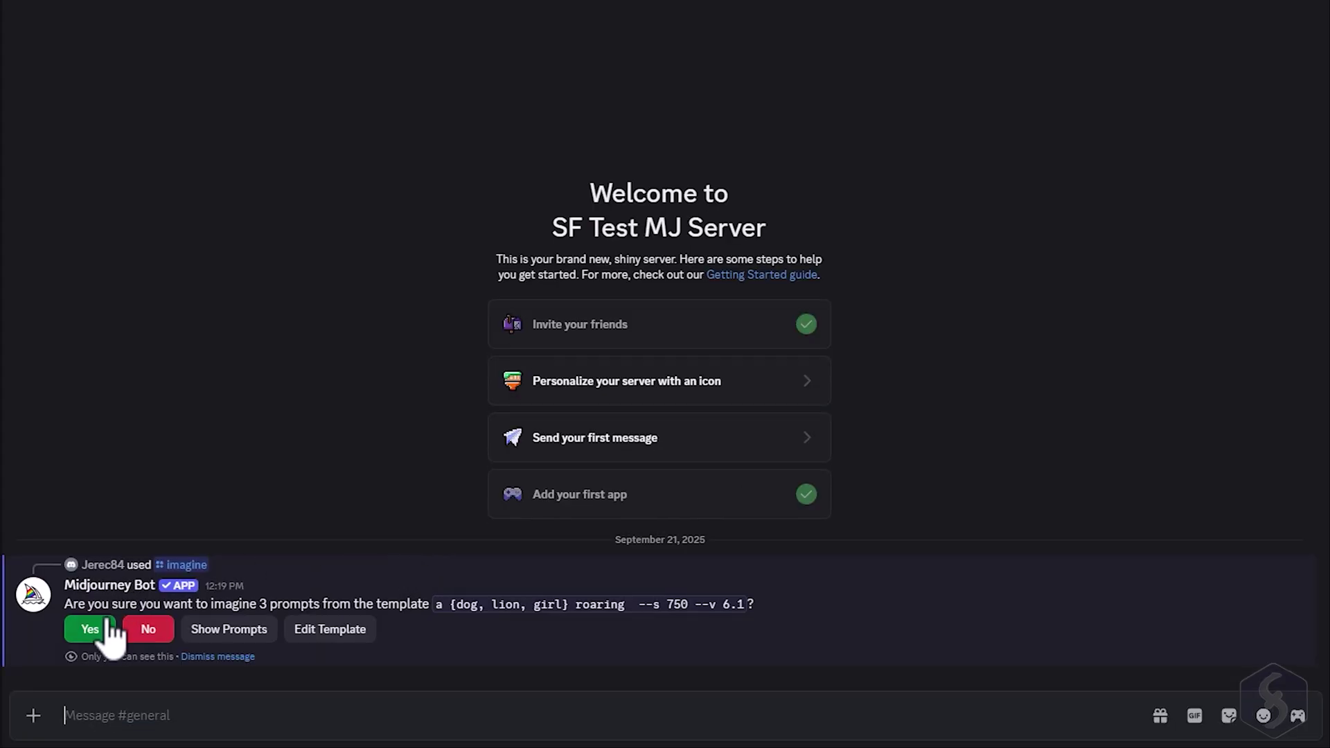
click(89, 629)
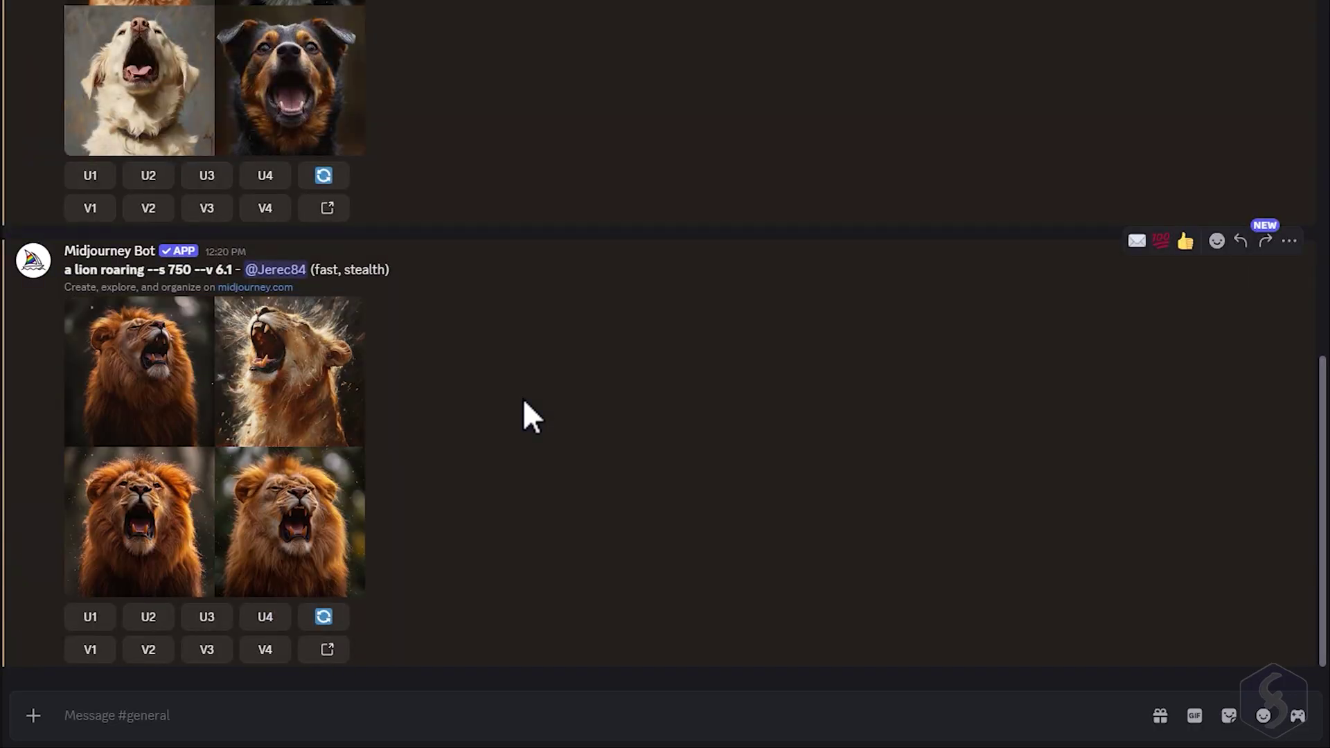
scroll(524, 401, up, 2)
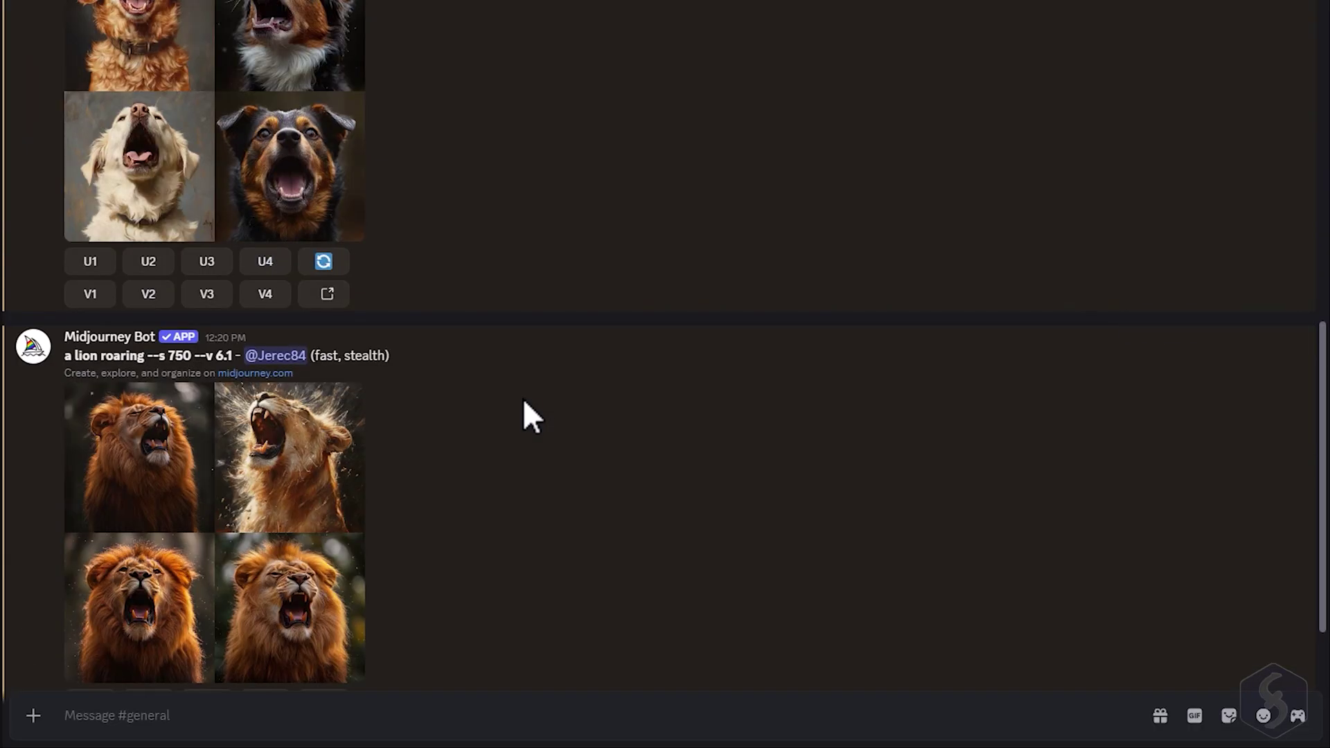
scroll(524, 402, up, 5)
scroll(525, 401, up, 3)
scroll(524, 401, up, 2)
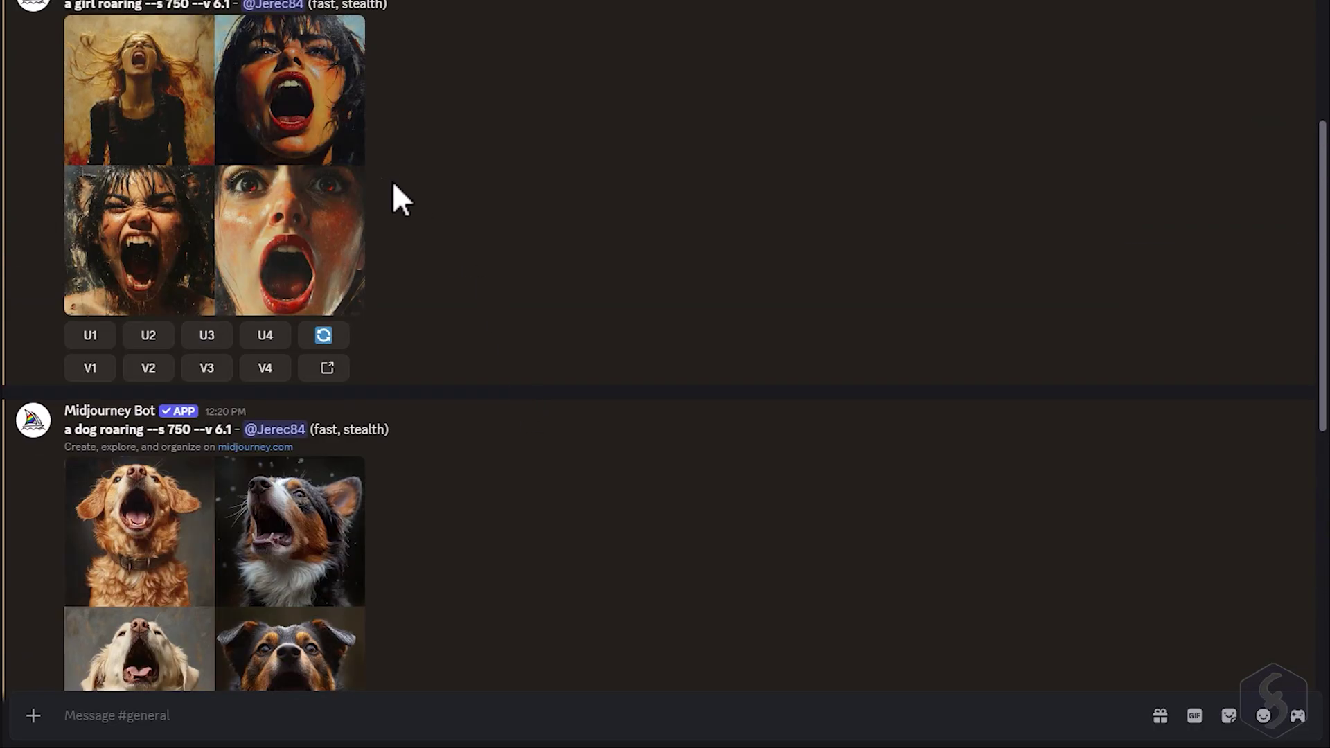
click(820, 715)
text(/settings)
key(Return)
key(Return)
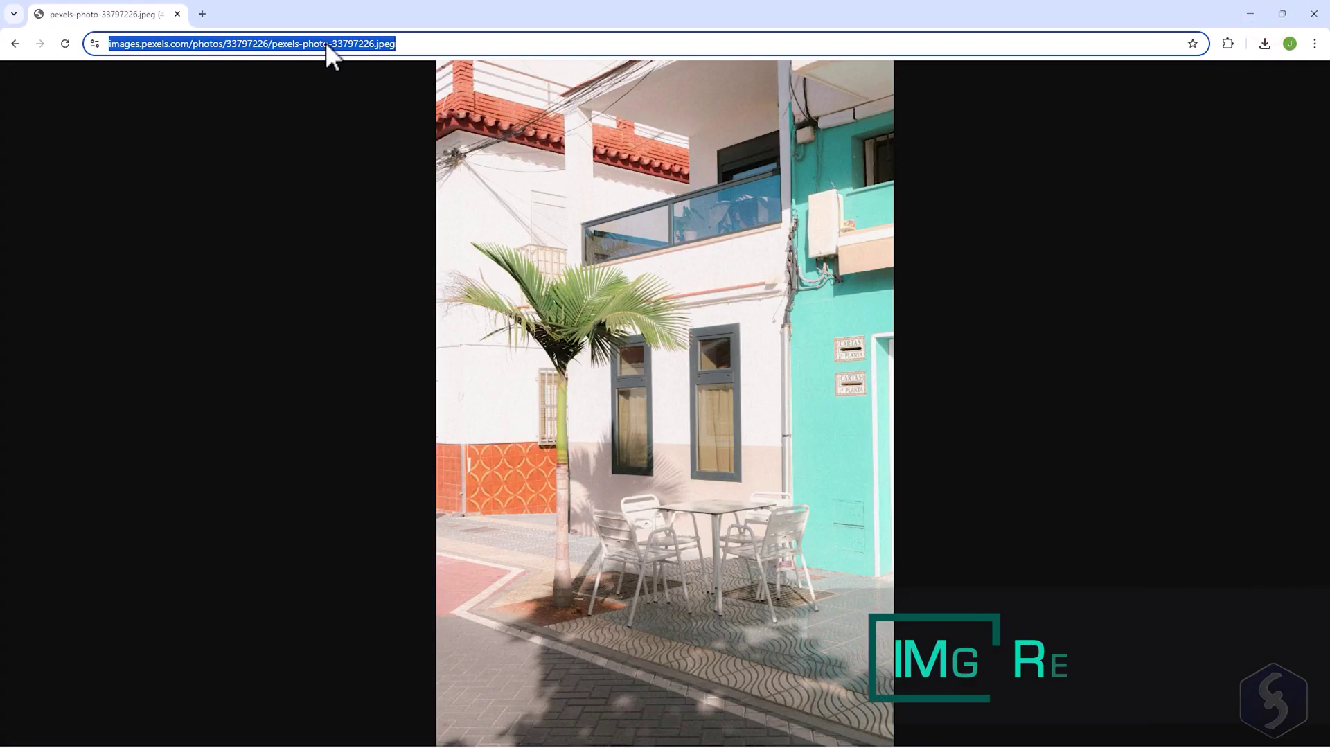
- Copy the Pexels photo's link and begin a new /imagine command
right_click(326, 46)
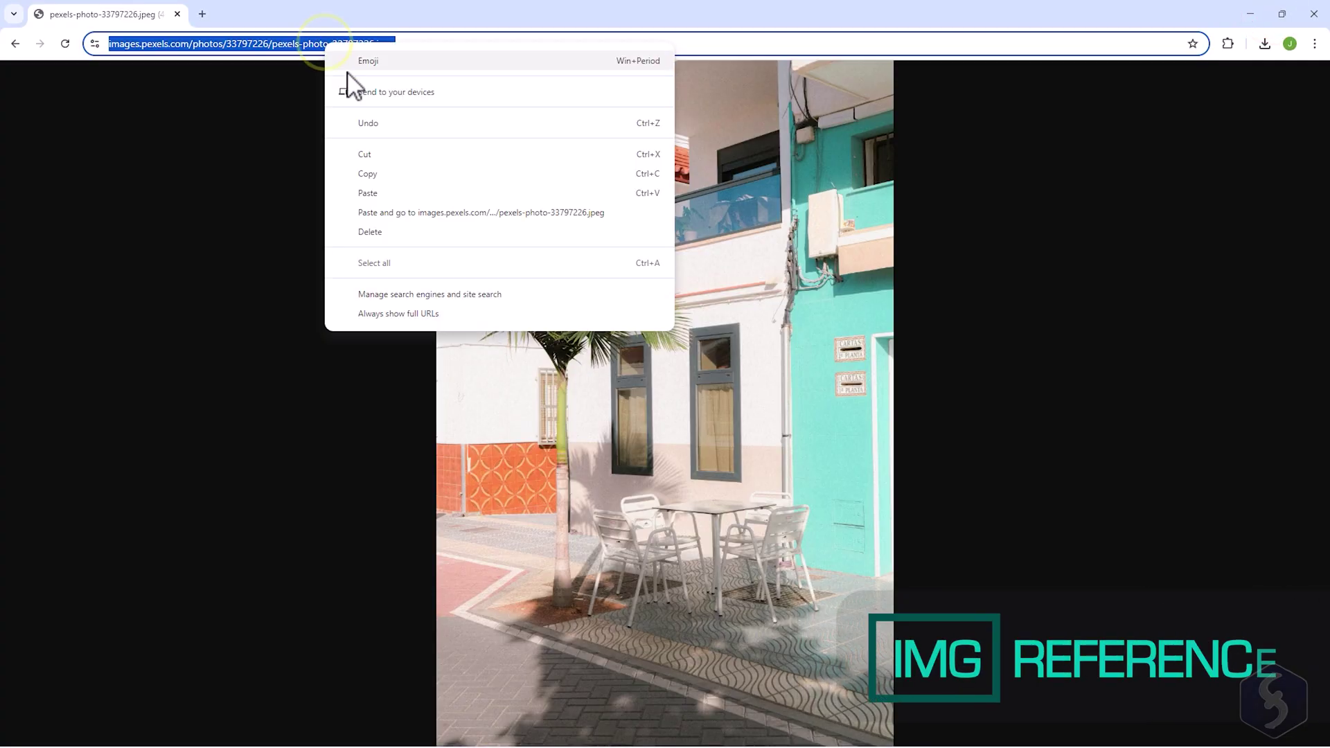
click(388, 177)
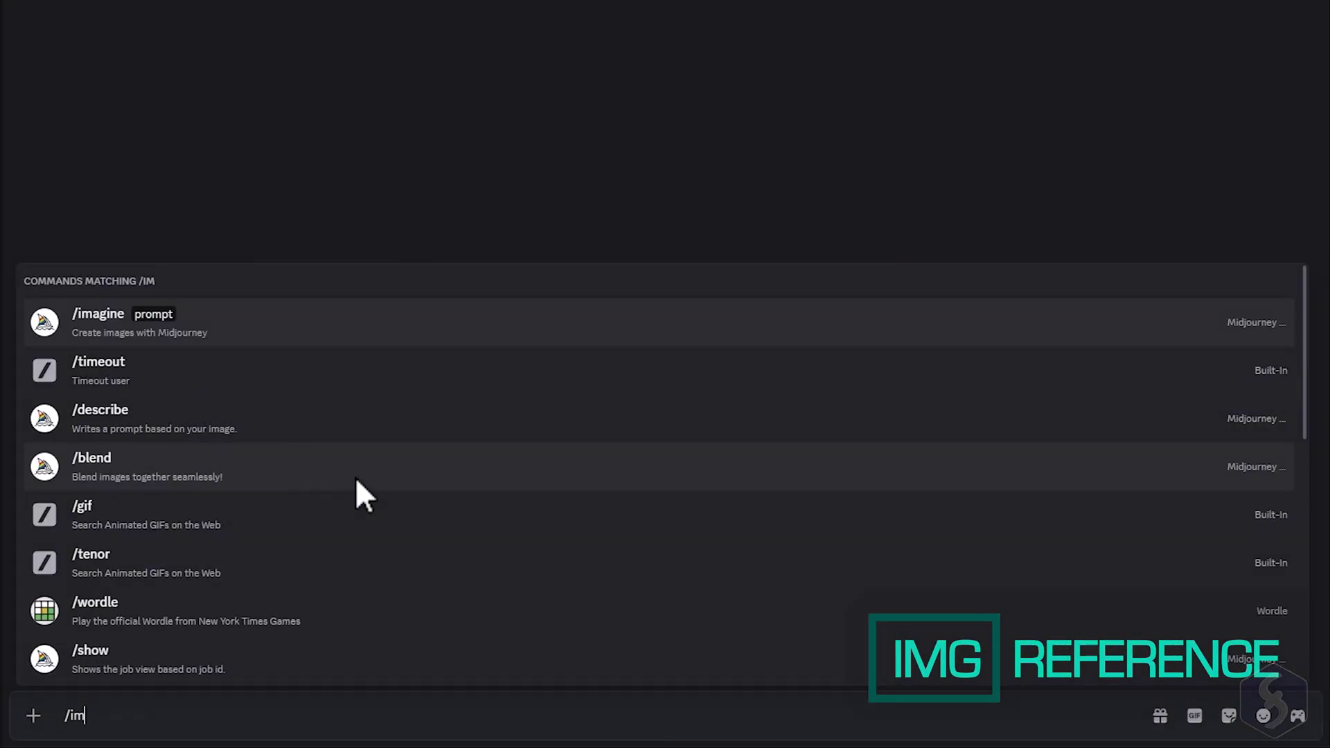
text(agi)
key(Return)
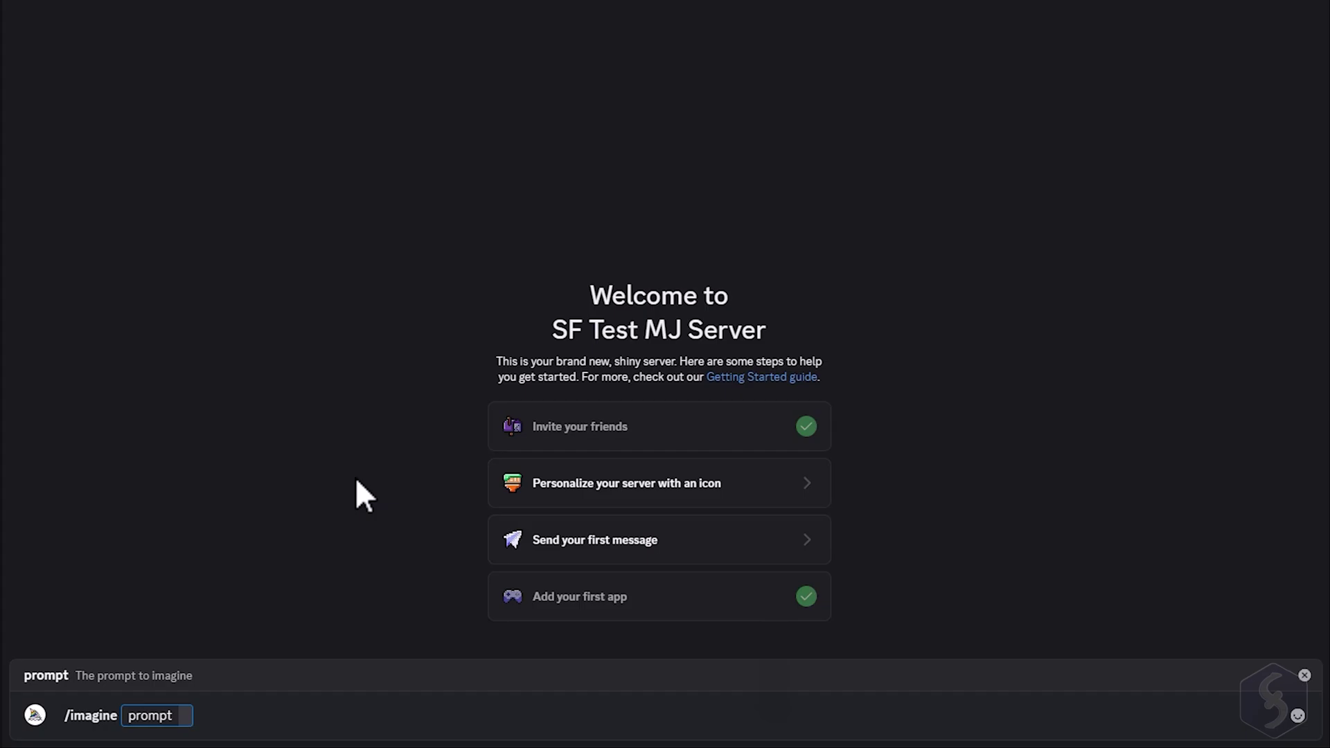
- Imagine the pasted Pexels street photo URL plus 'girl'
text(https://images.pexels.com/photos/33797226/pexels-photo-33797226.jpeg)
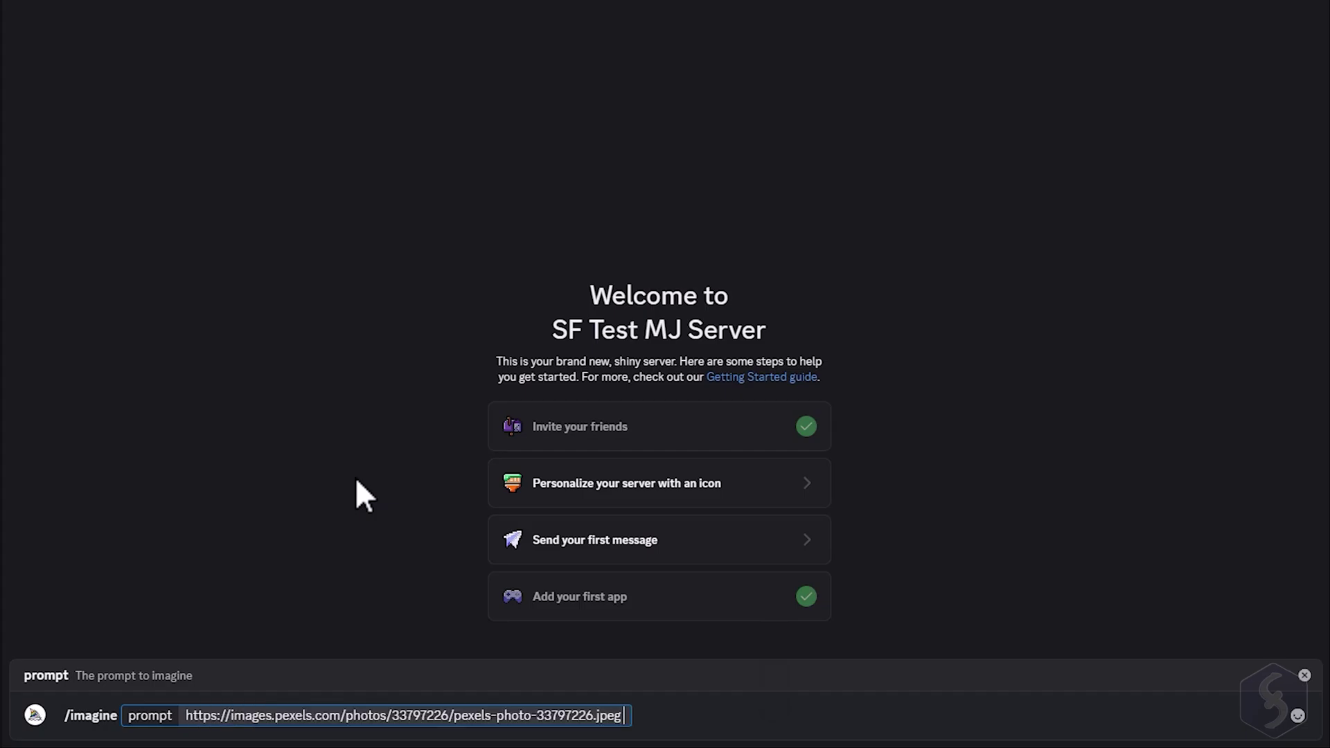
text(girl)
key(Return)
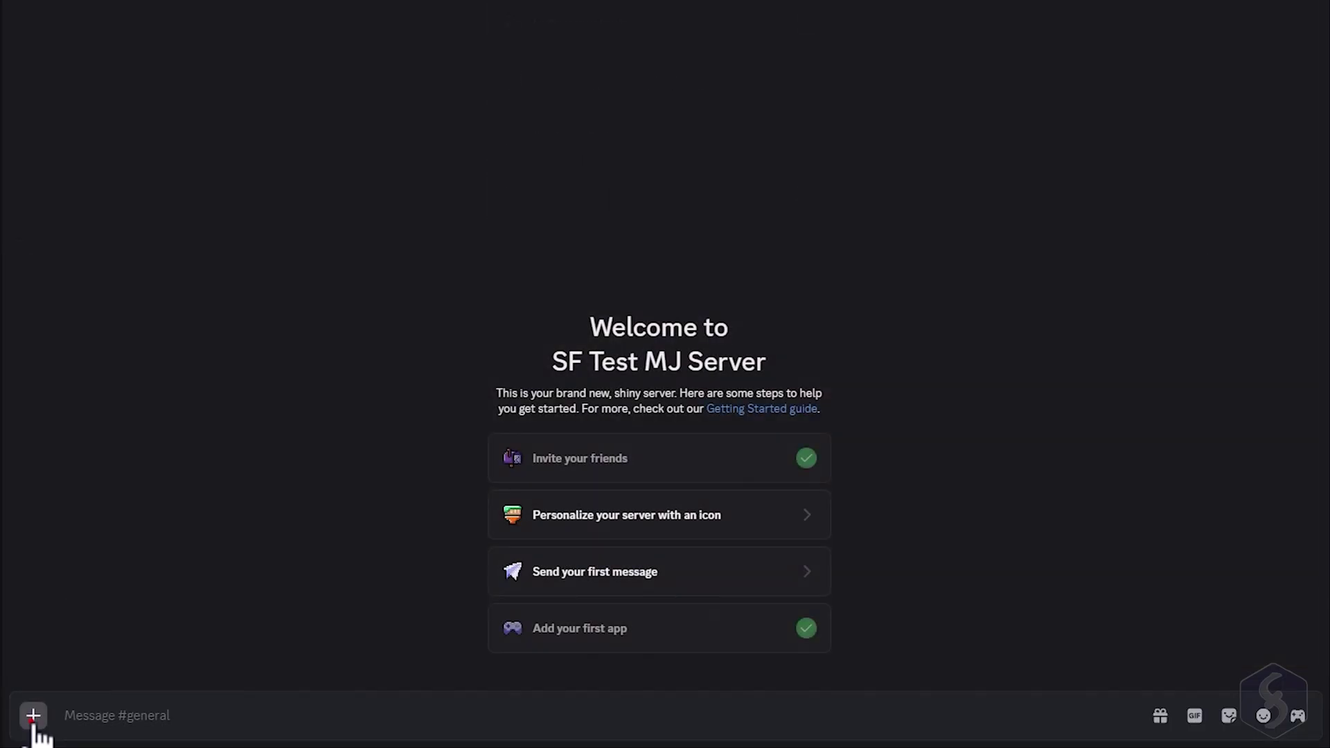
- Post patio.jpeg in the channel
click(32, 716)
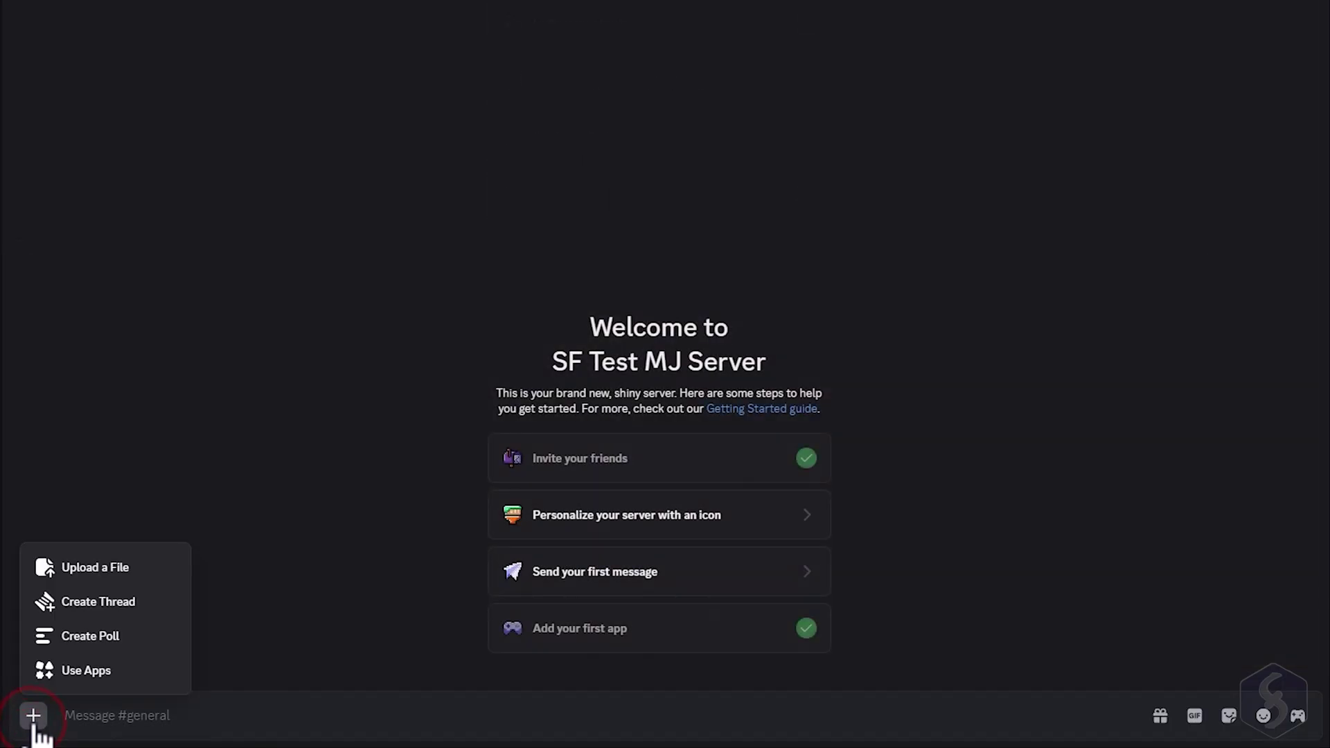
click(142, 566)
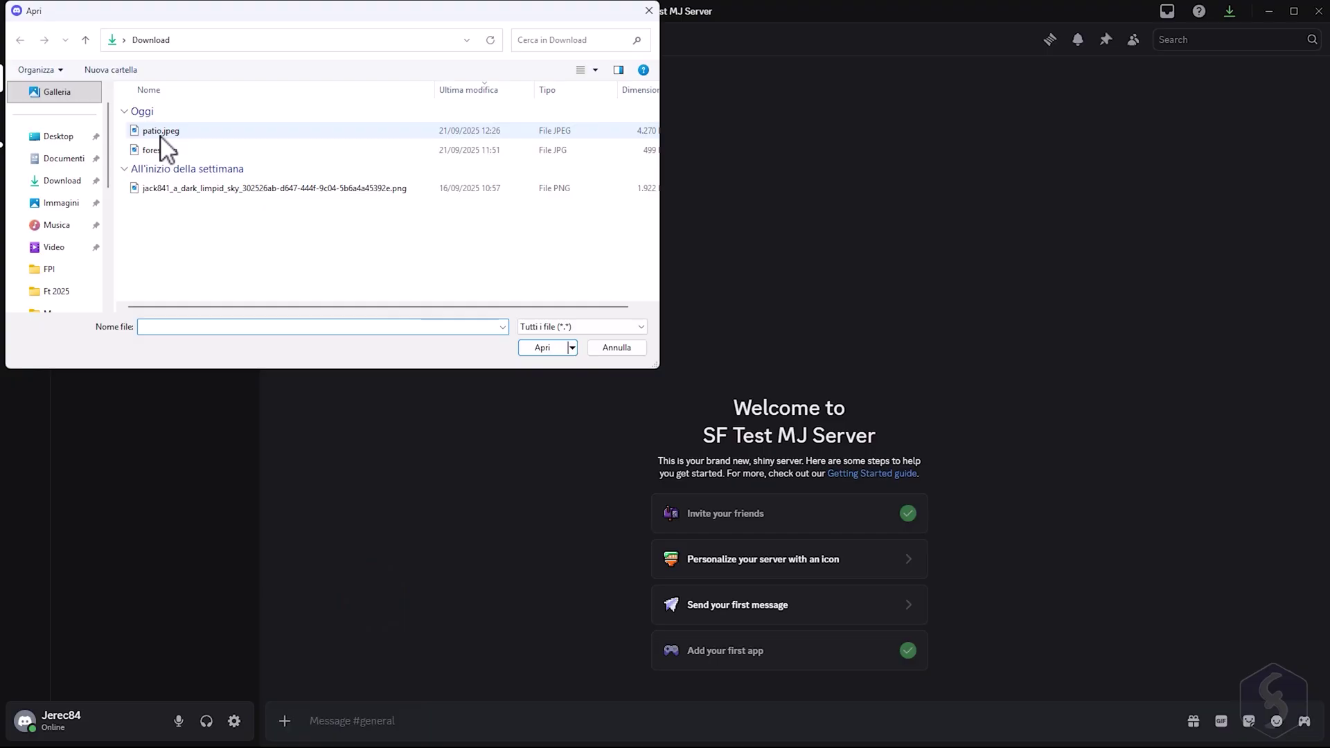
double_click(162, 133)
key(Return)
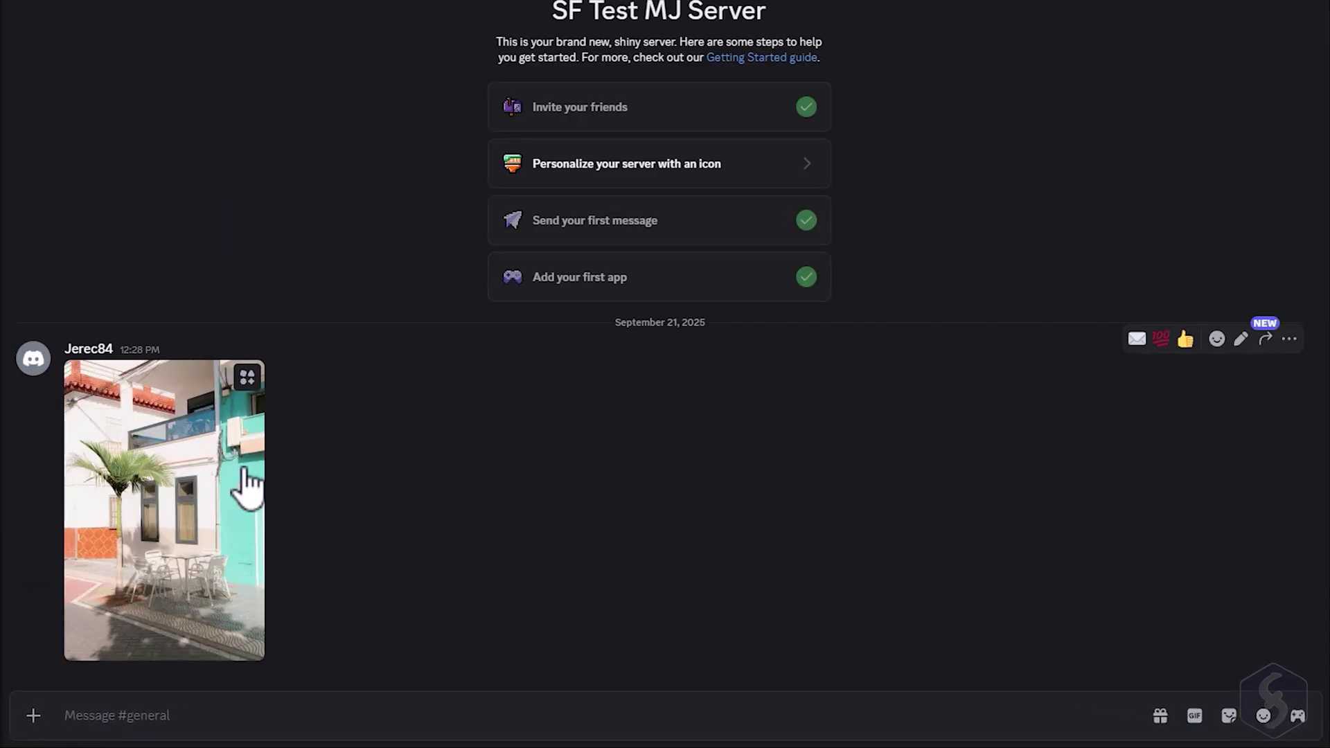
- Copy the posted patio image's link and send it as an /imagine image prompt with 'man'
right_click(248, 475)
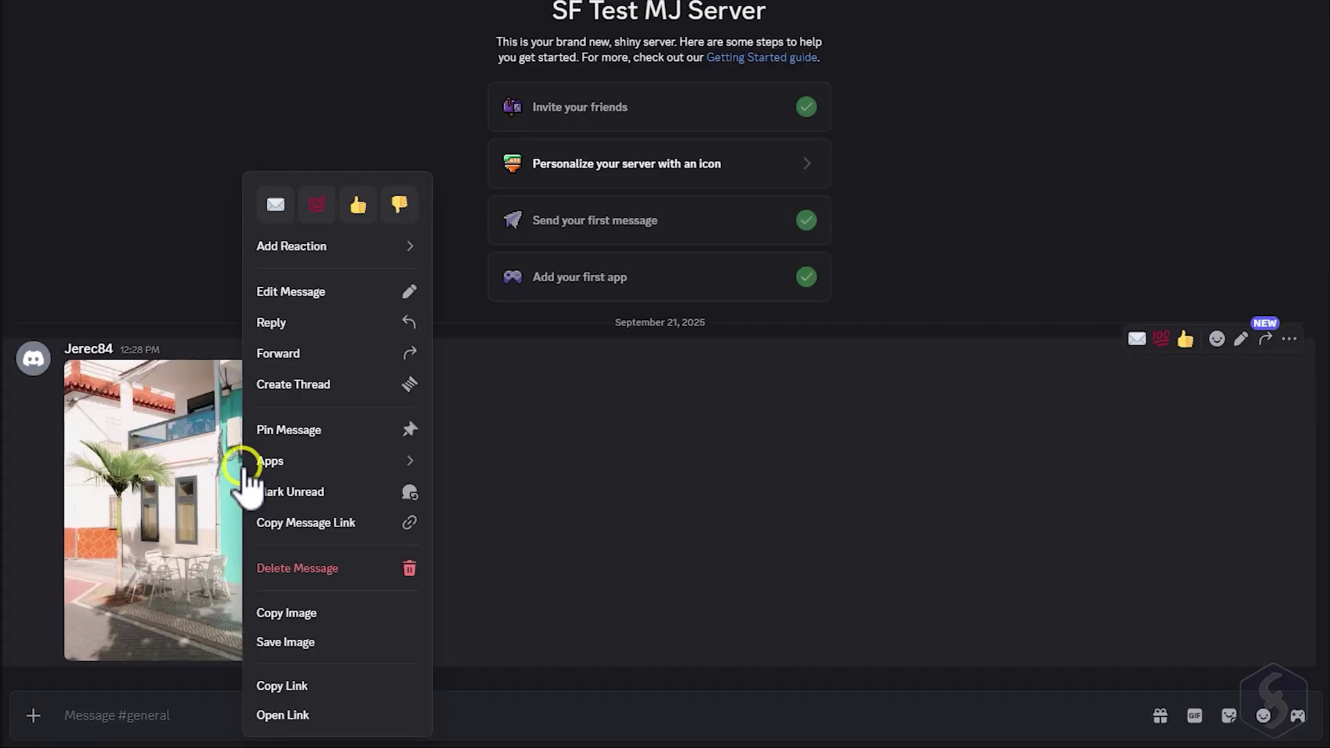
click(353, 688)
text(/imagi)
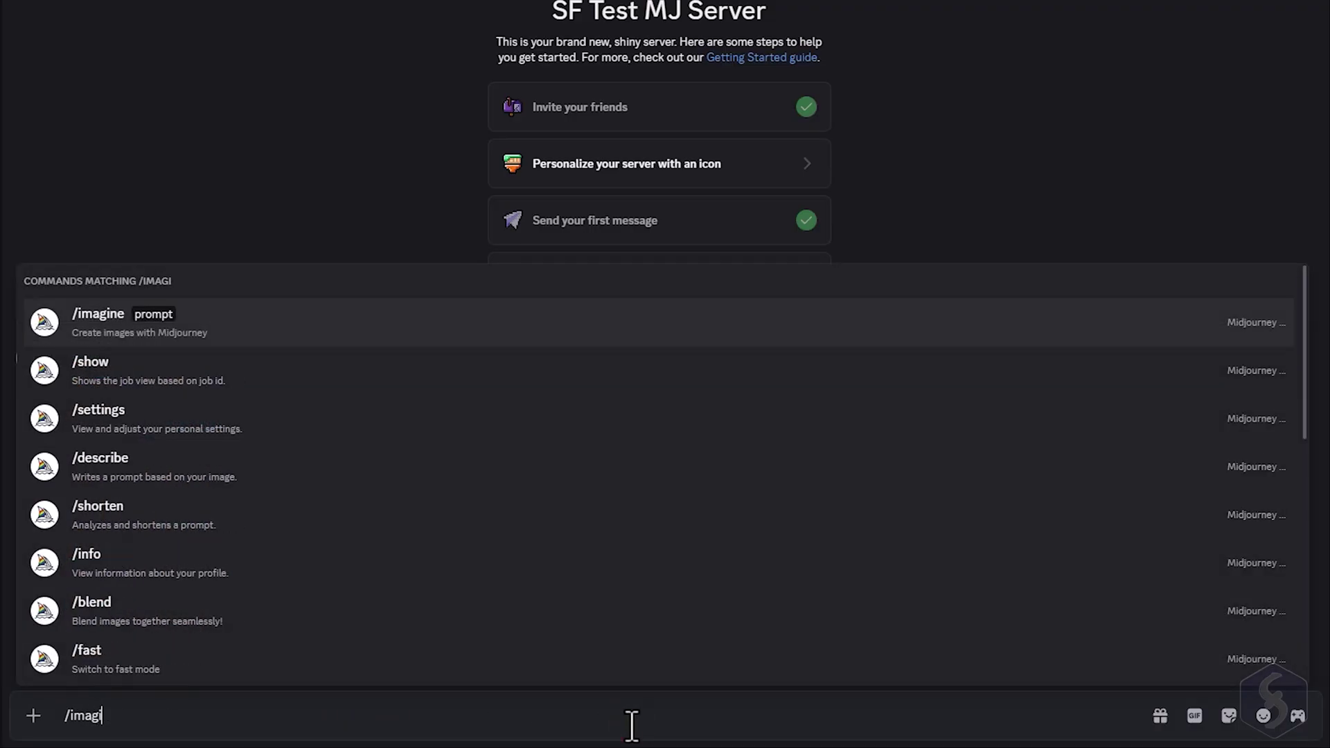
key(Return)
key(ctrl+v)
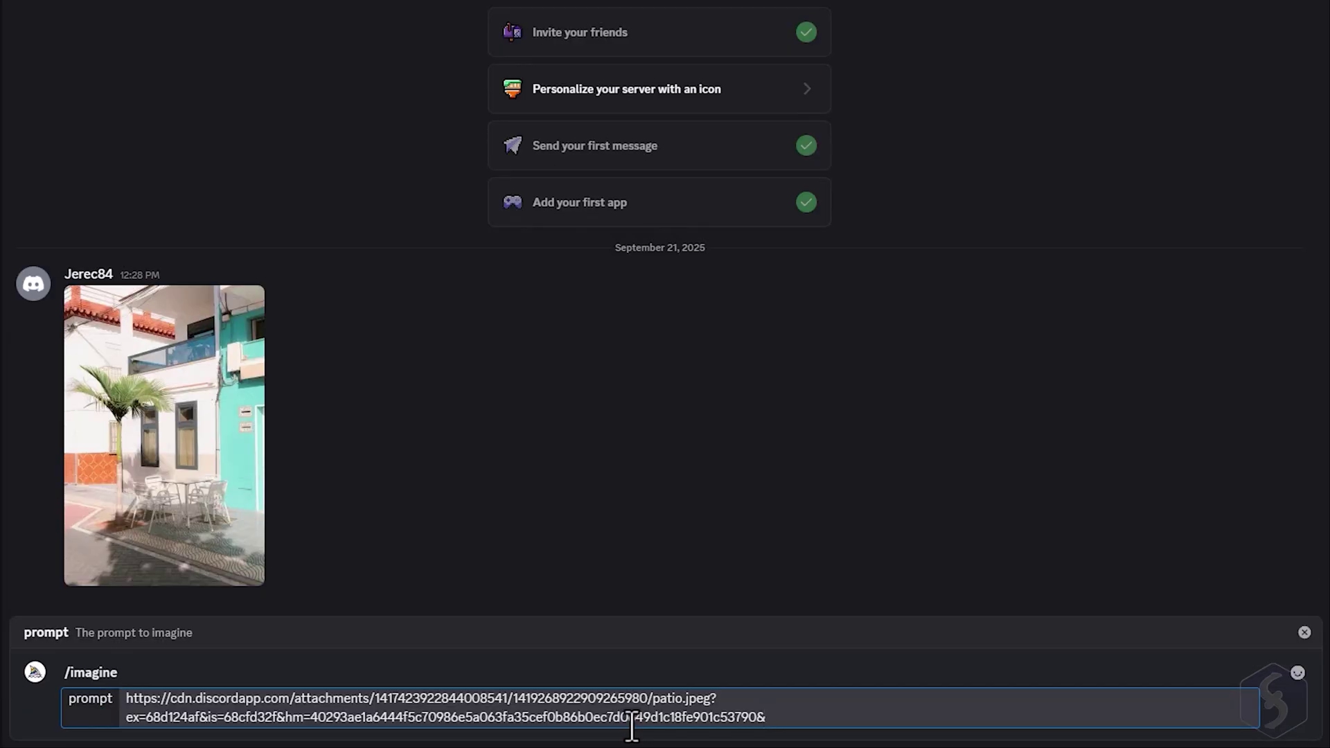
key(Return)
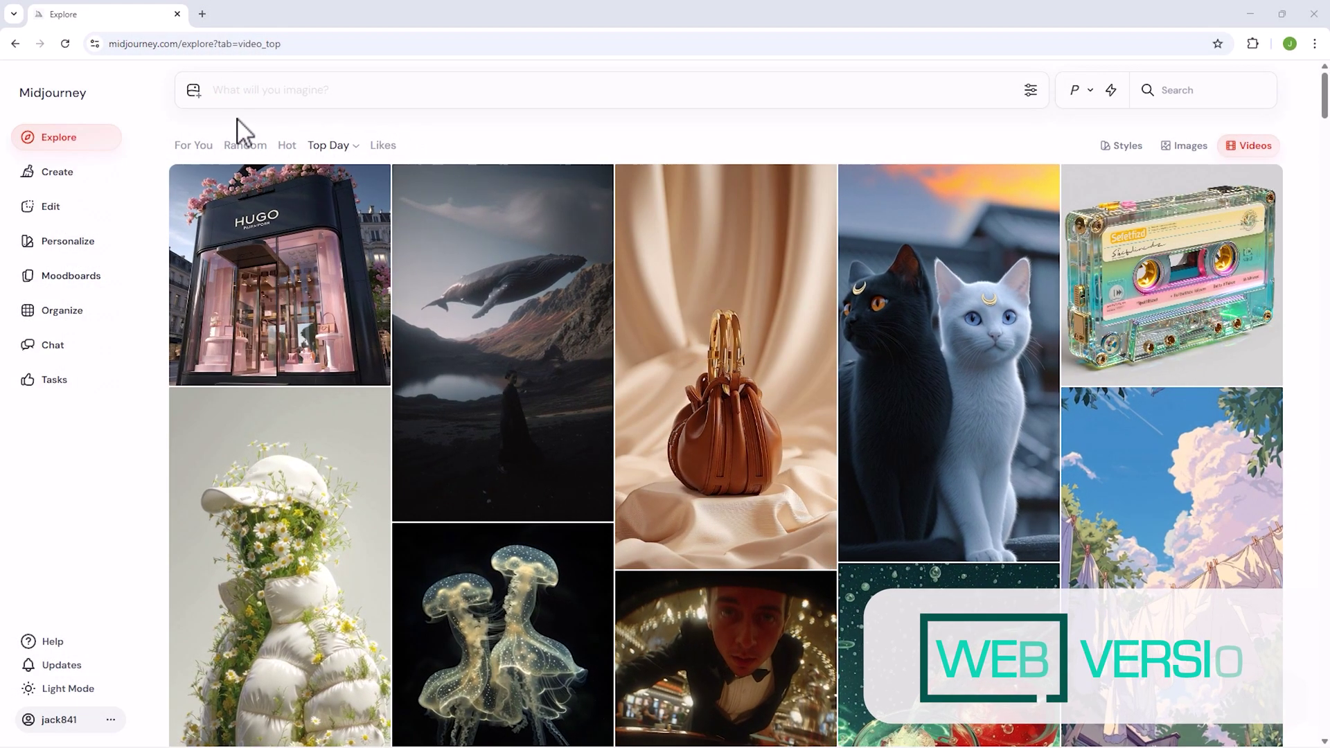
- Animate the forest image as a high-motion 'forest, calm' video on Midjourney web
click(193, 91)
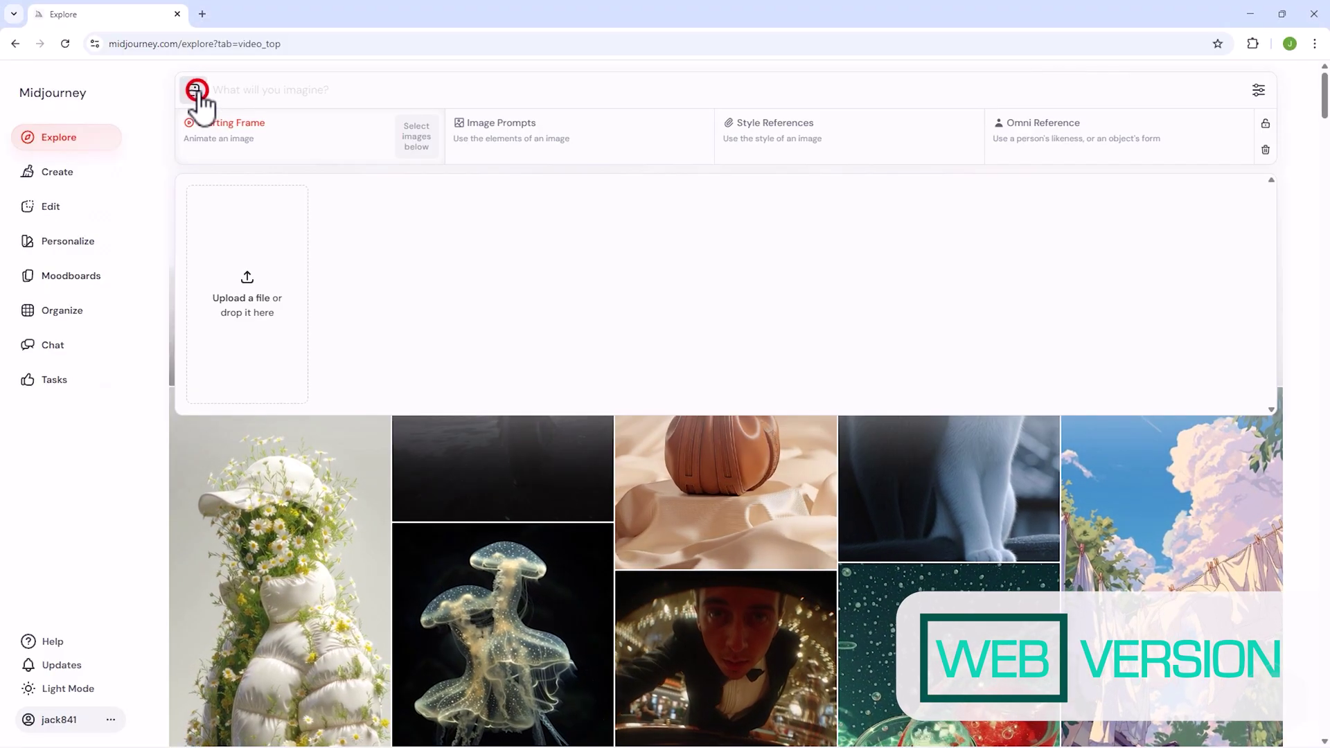
click(289, 278)
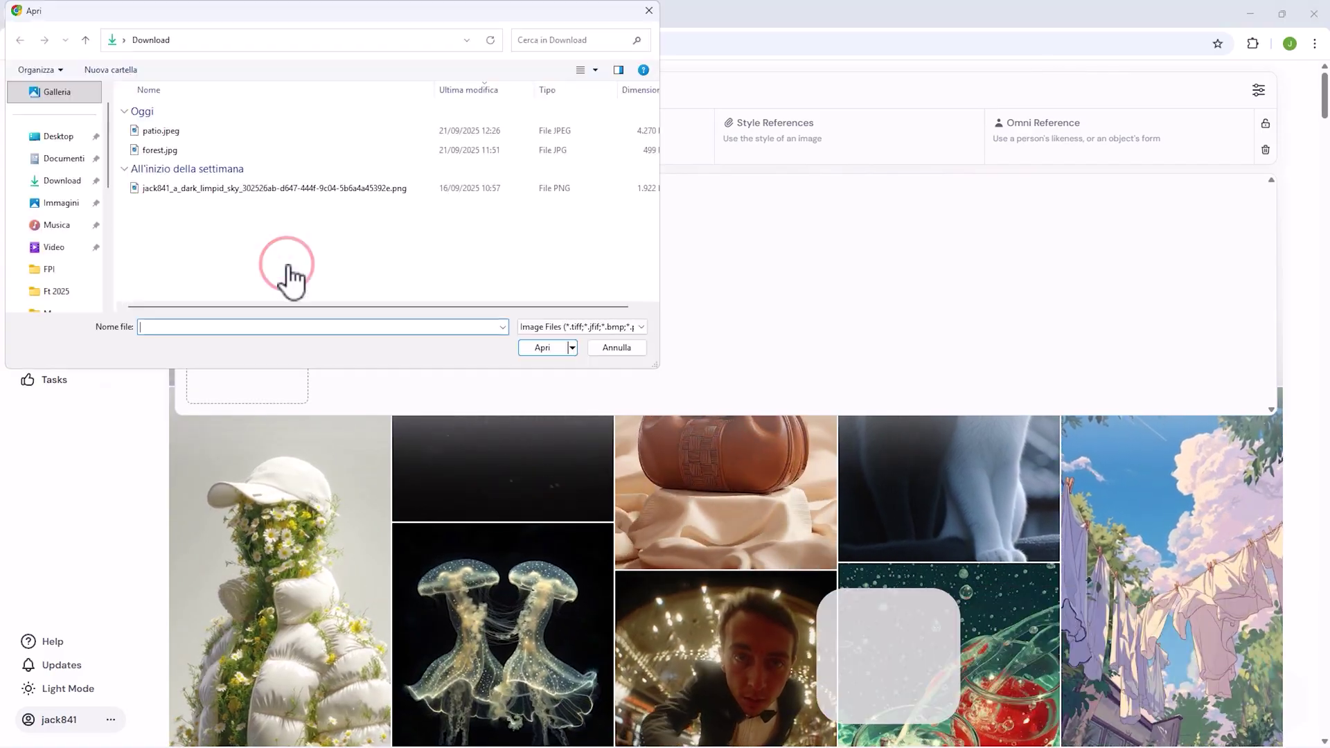
double_click(185, 150)
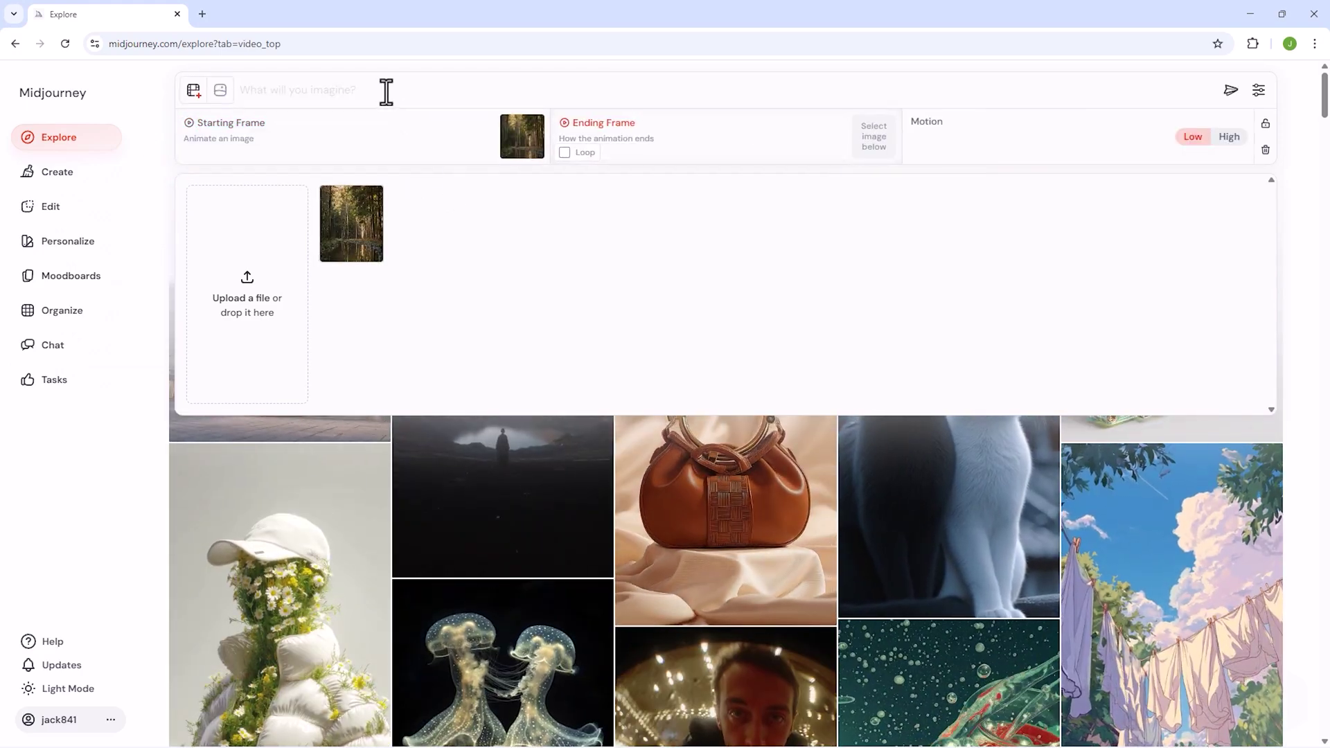
click(385, 91)
text(forest,)
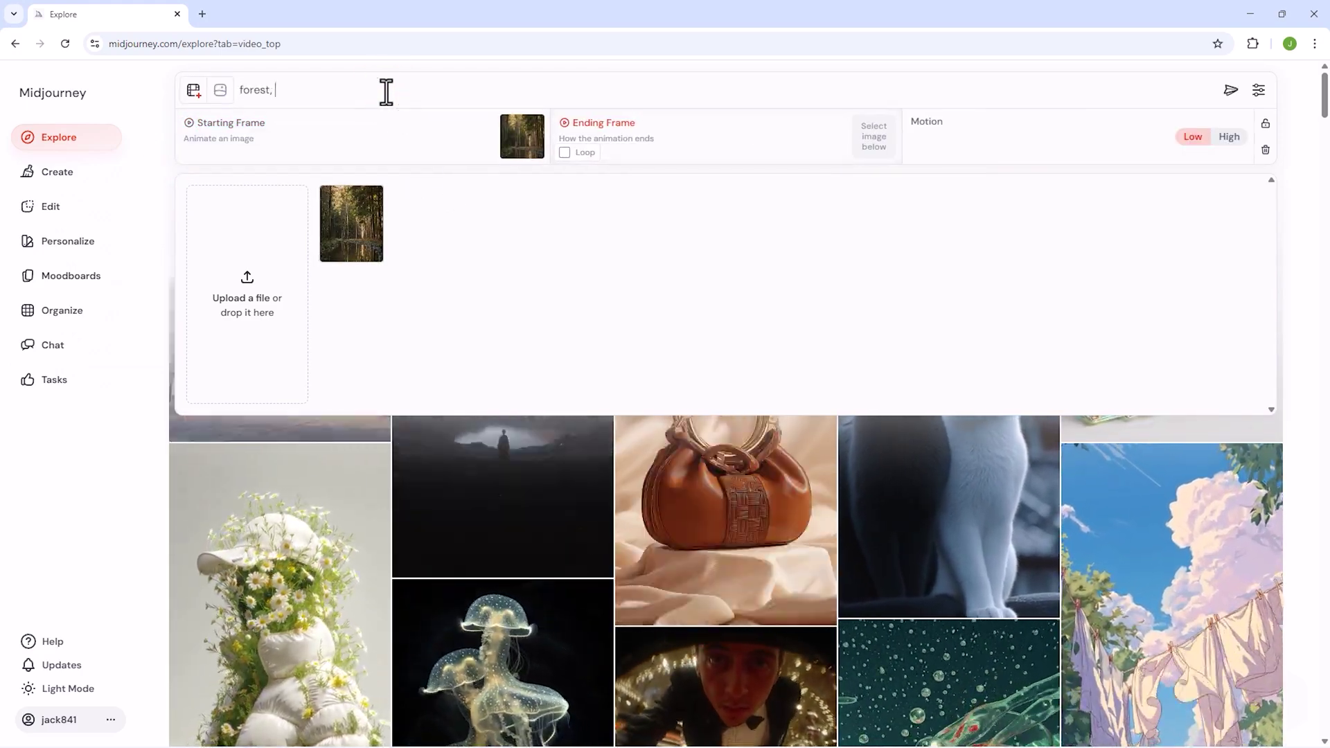
text( calm)
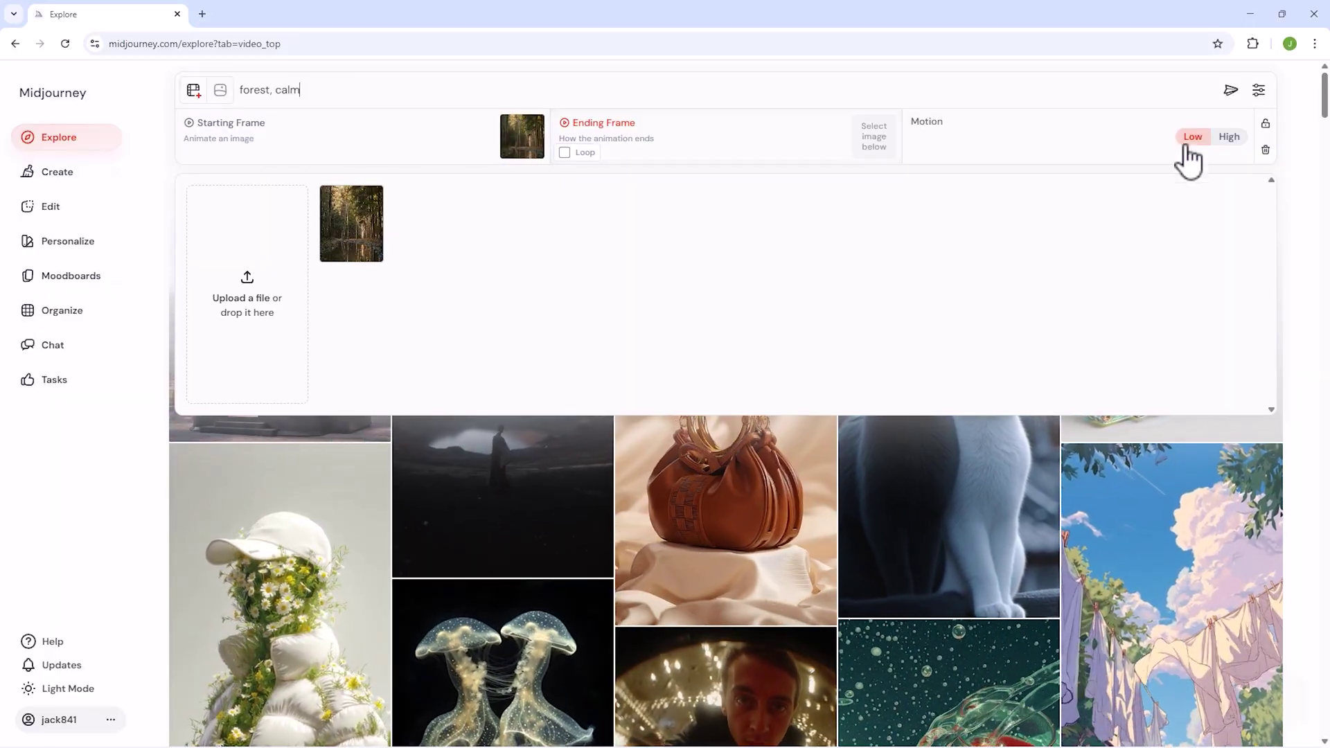
click(1228, 138)
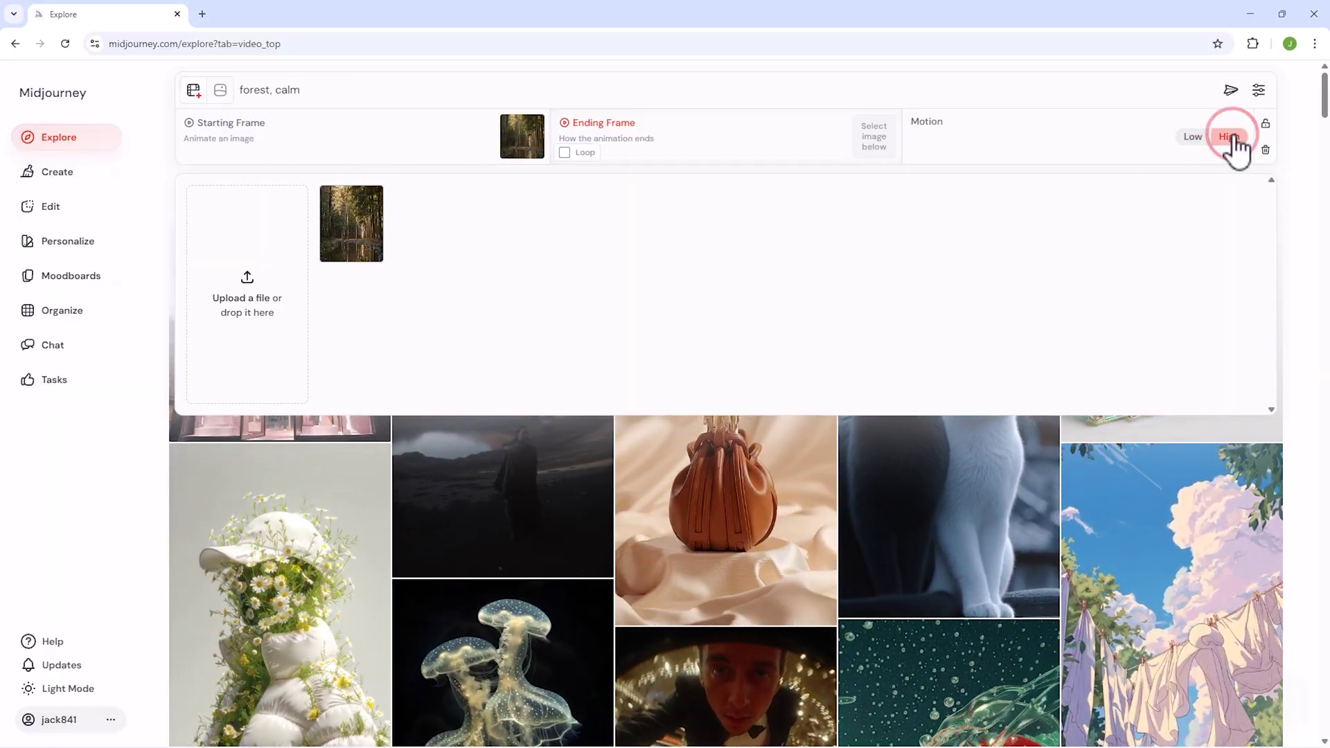
click(1232, 90)
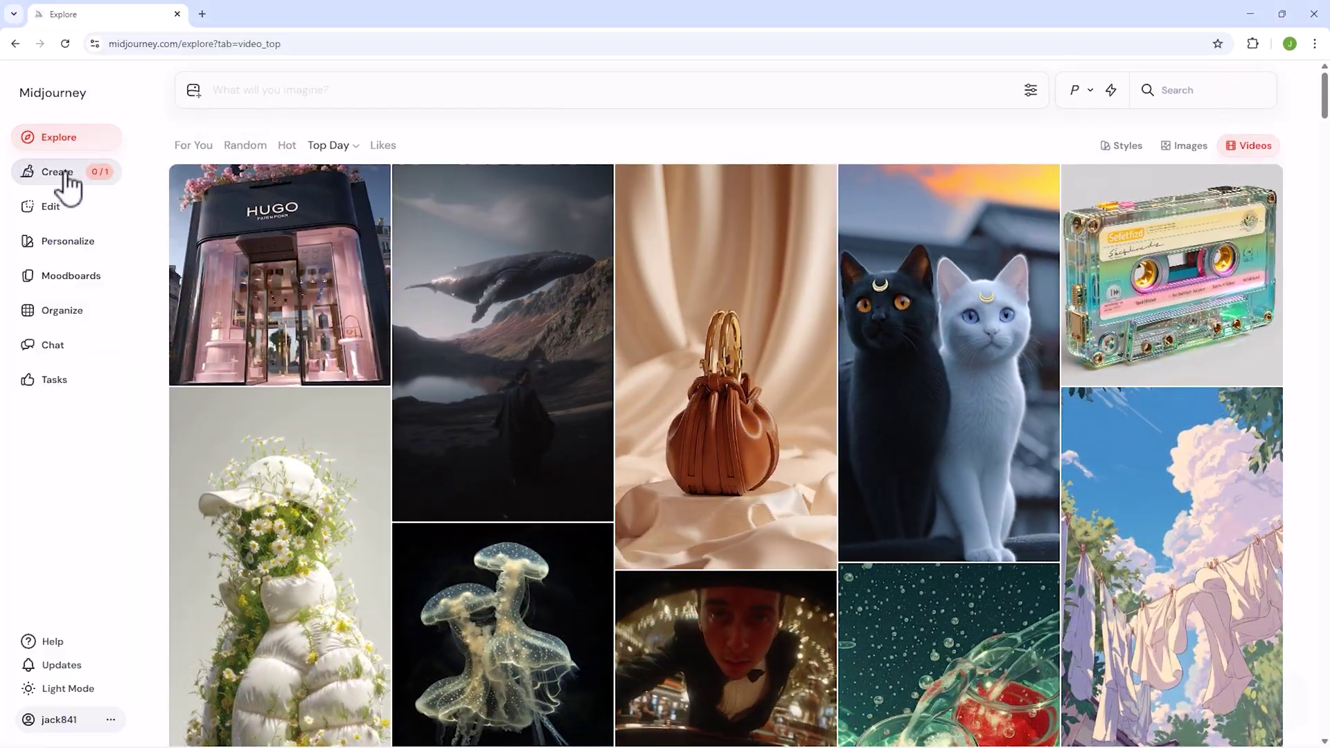
- Open the forest video from My Creations and show its second variation
click(60, 173)
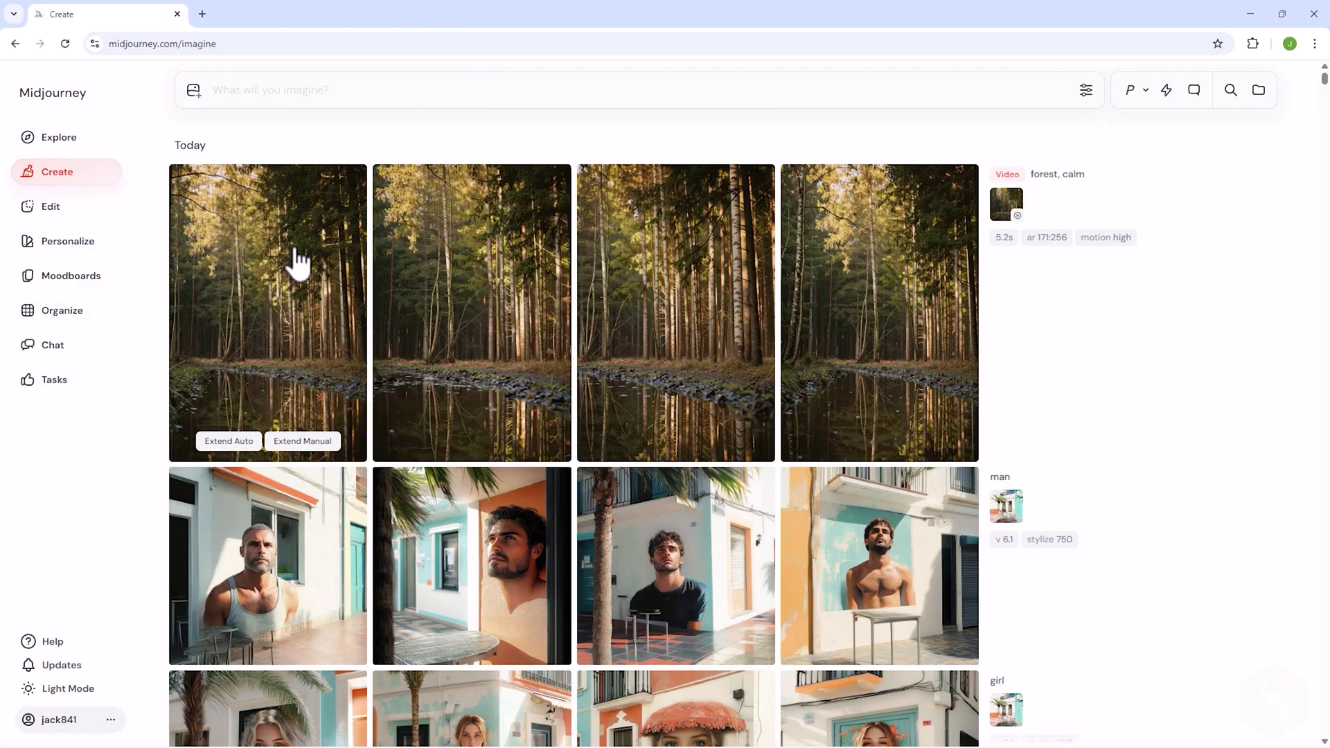
click(296, 266)
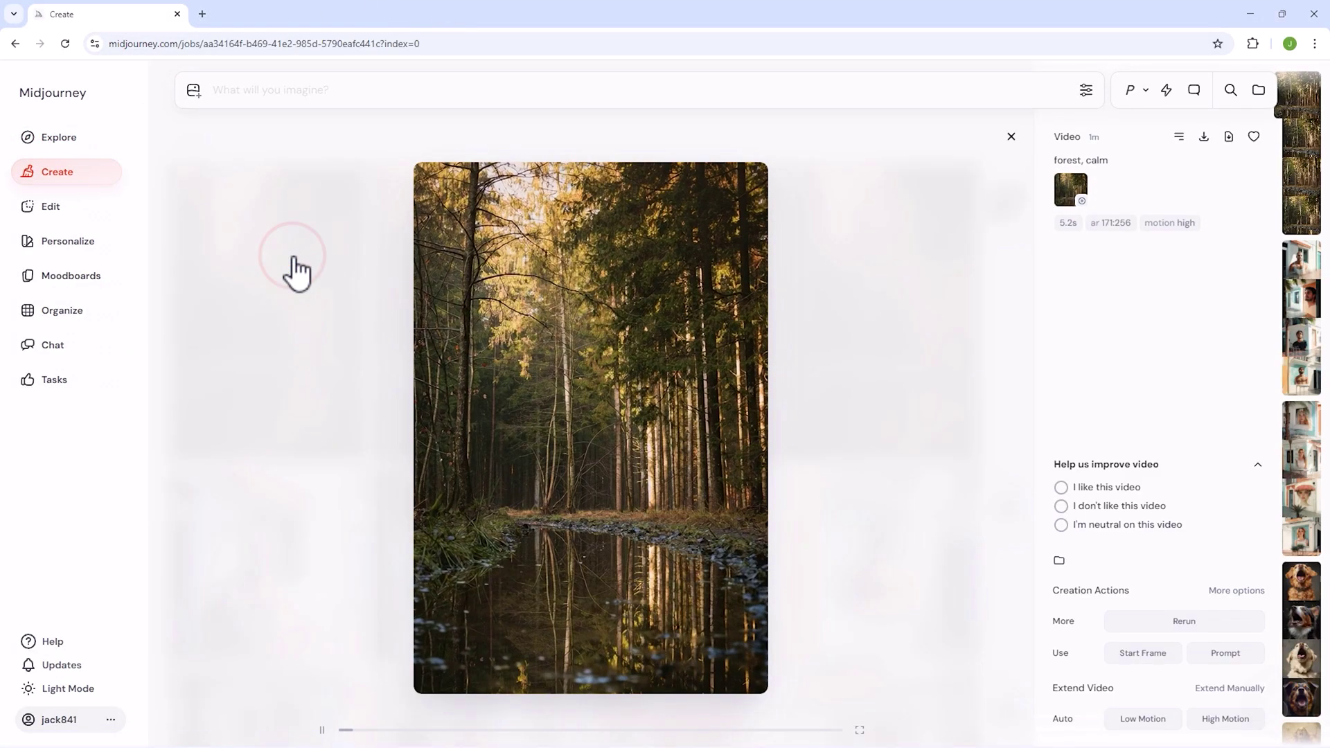
click(1301, 134)
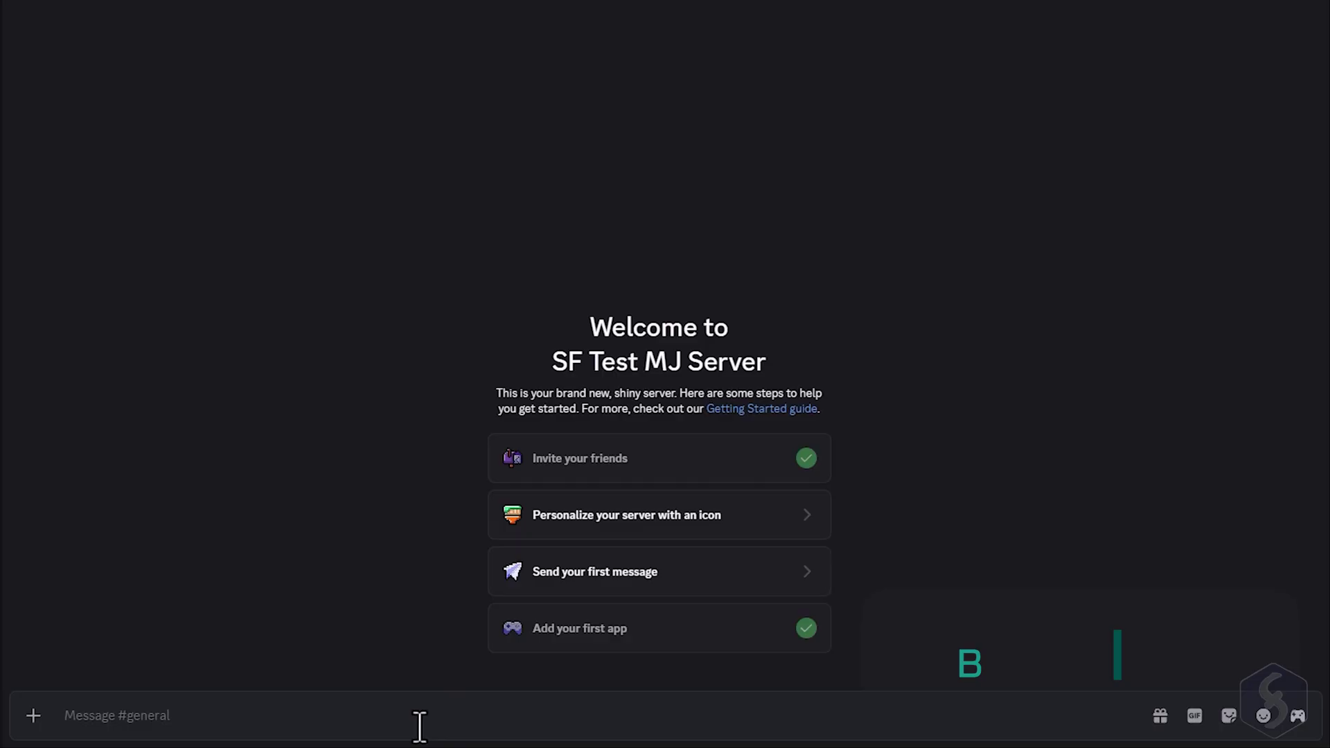
text(/blend)
- Send a /blend of patio.jpeg and forest.jpg to Midjourney Bot
key(Return)
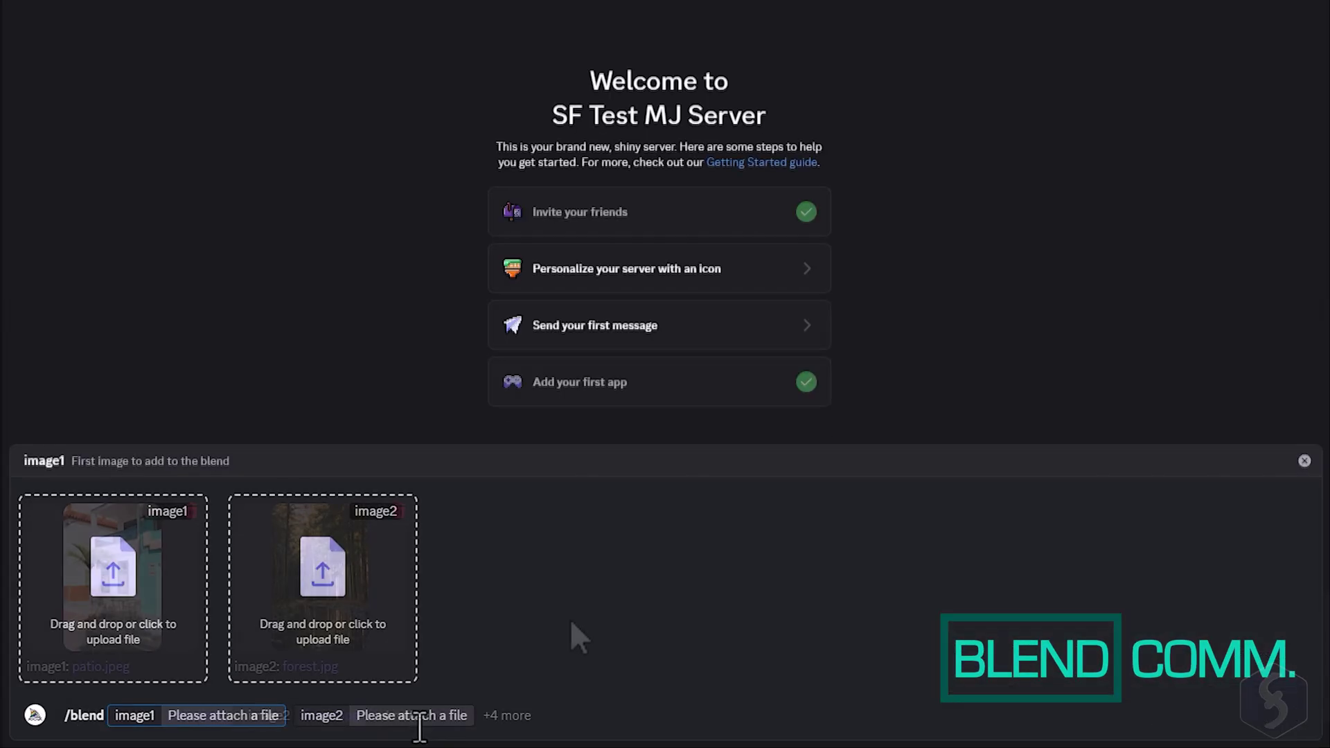
key(Return)
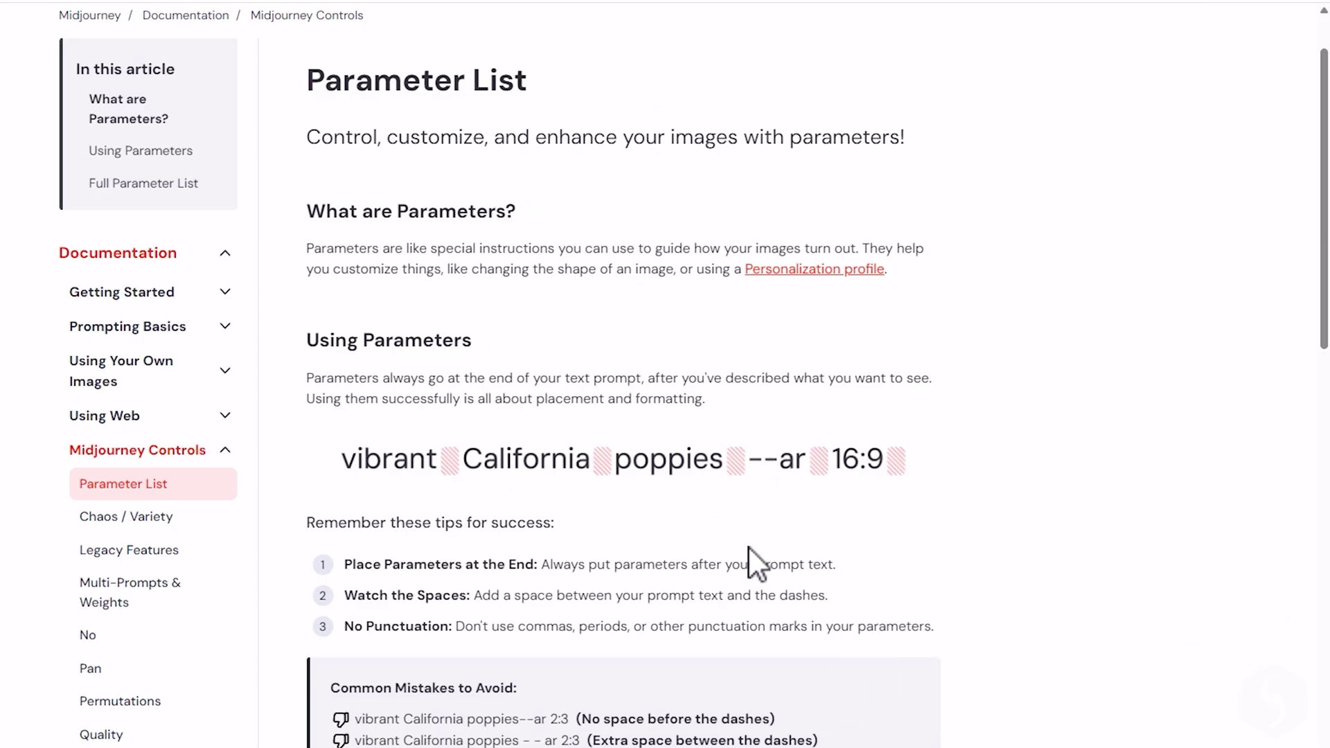
scroll(749, 549, down, 1)
scroll(750, 549, down, 2)
scroll(748, 548, down, 2)
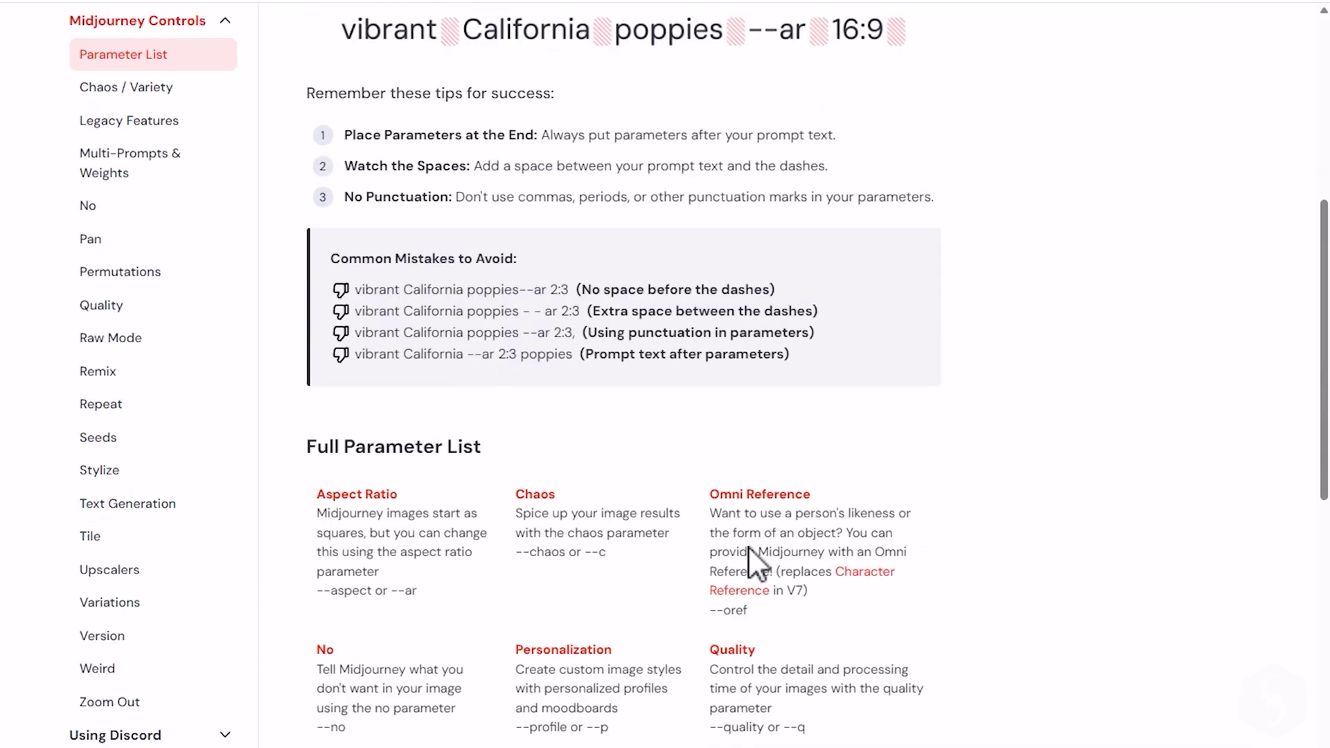
scroll(748, 545, down, 1)
scroll(748, 546, down, 2)
scroll(749, 549, down, 1)
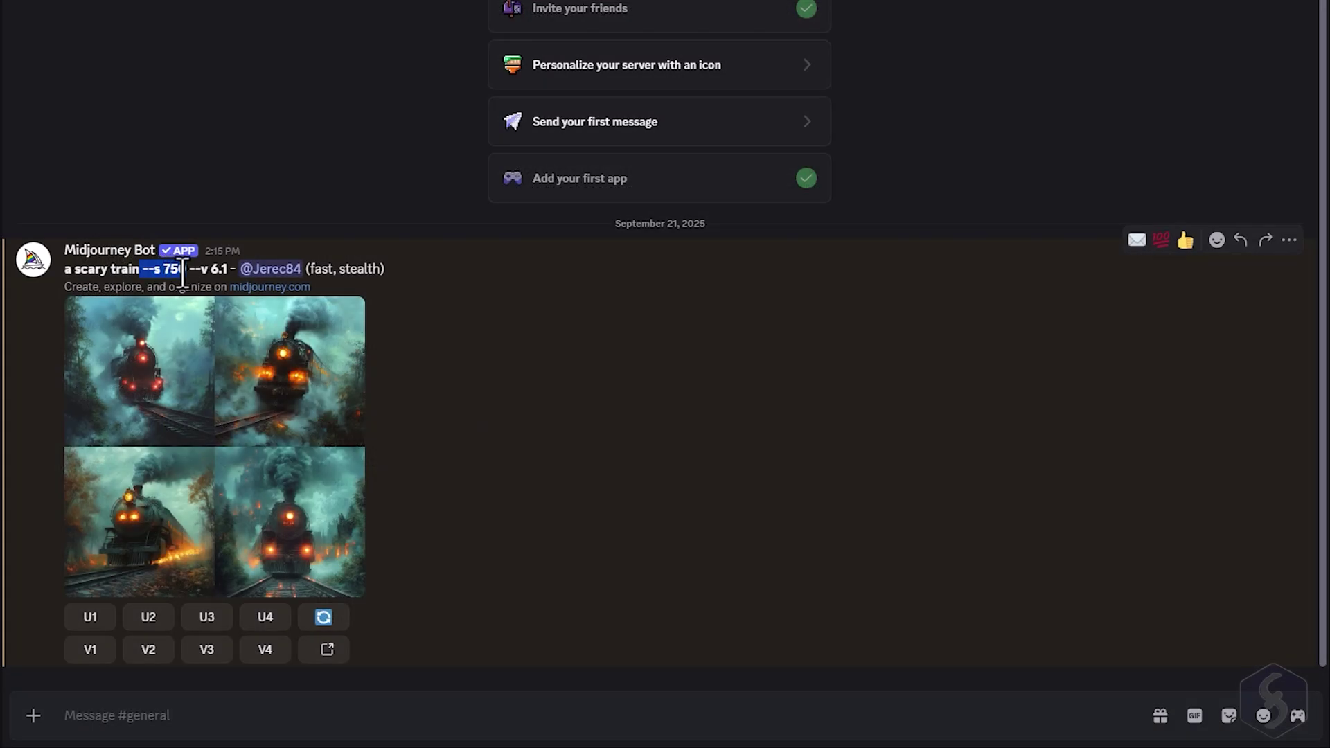
- Send the /imagine prompt 'a scary train --s 0' to Midjourney Bot
click(645, 710)
text(/i)
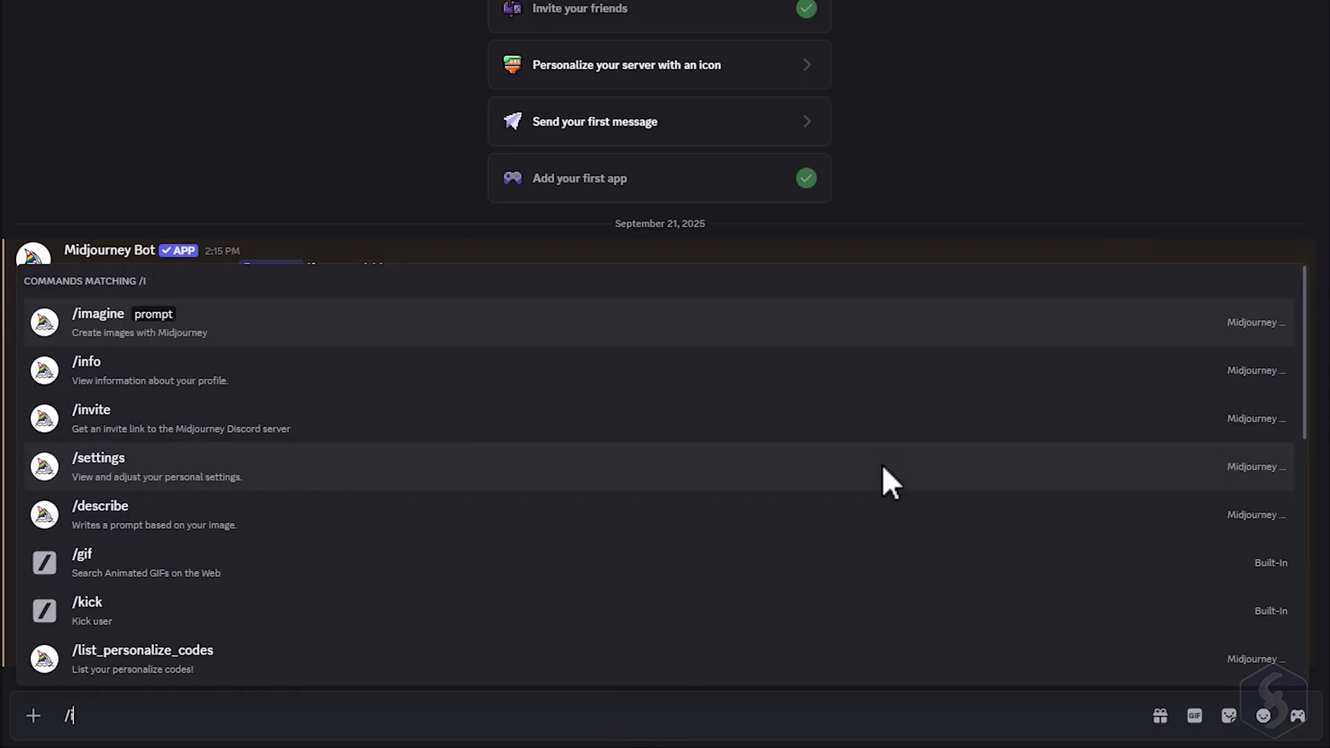
text(magine)
key(Tab)
text(a scary train --s 0)
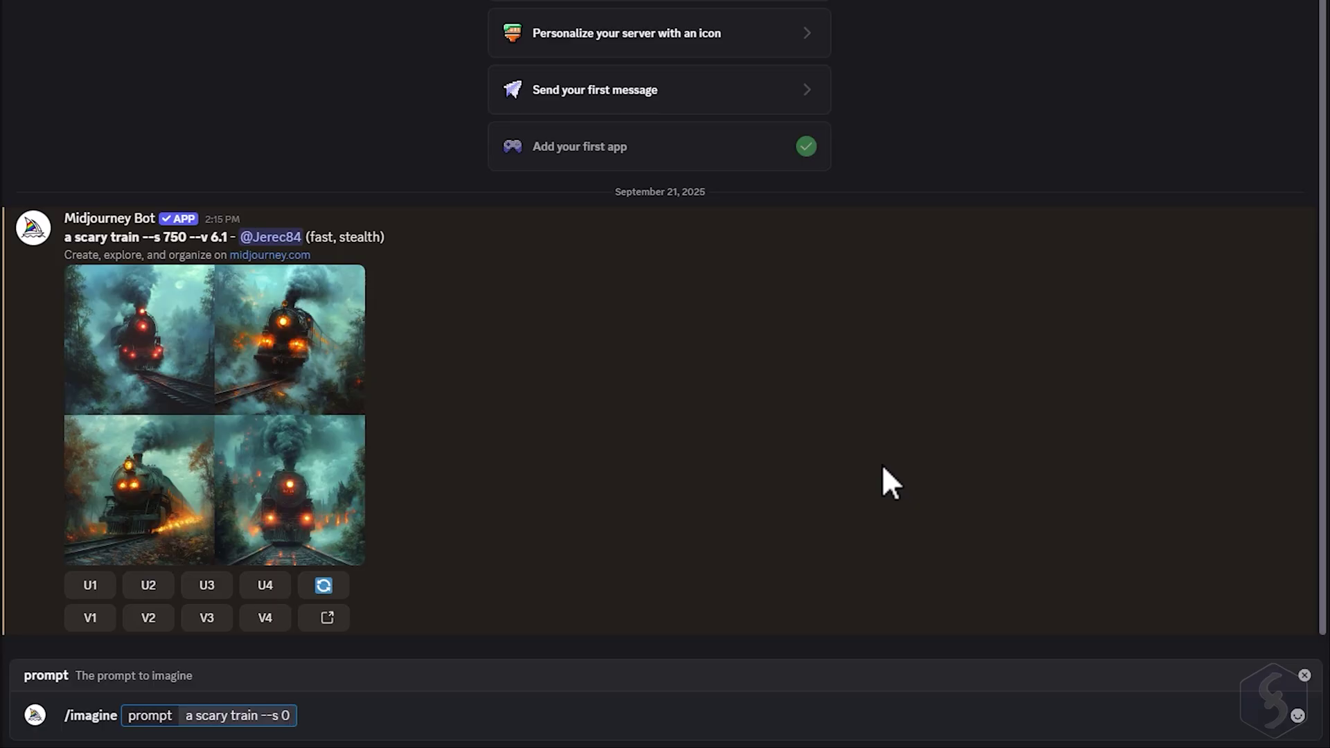
key(Return)
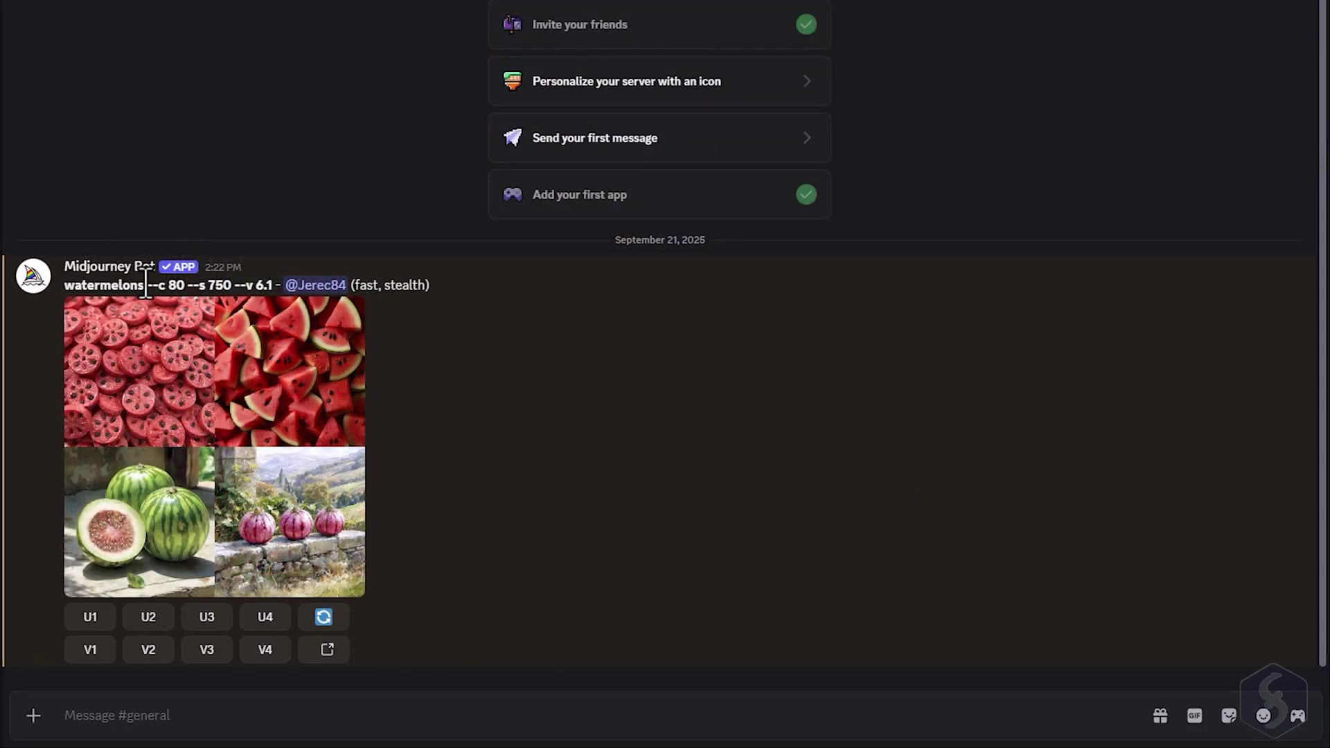
drag(147, 285, 179, 287)
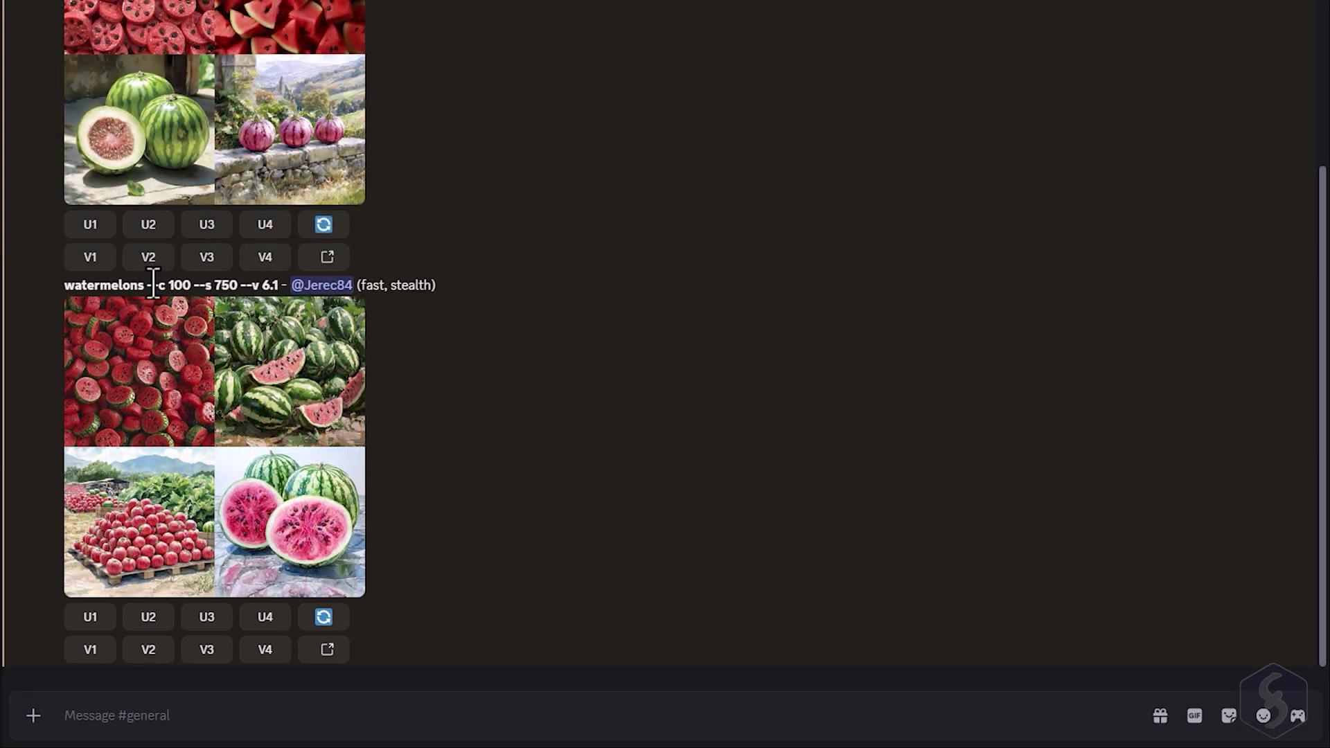
drag(147, 285, 186, 287)
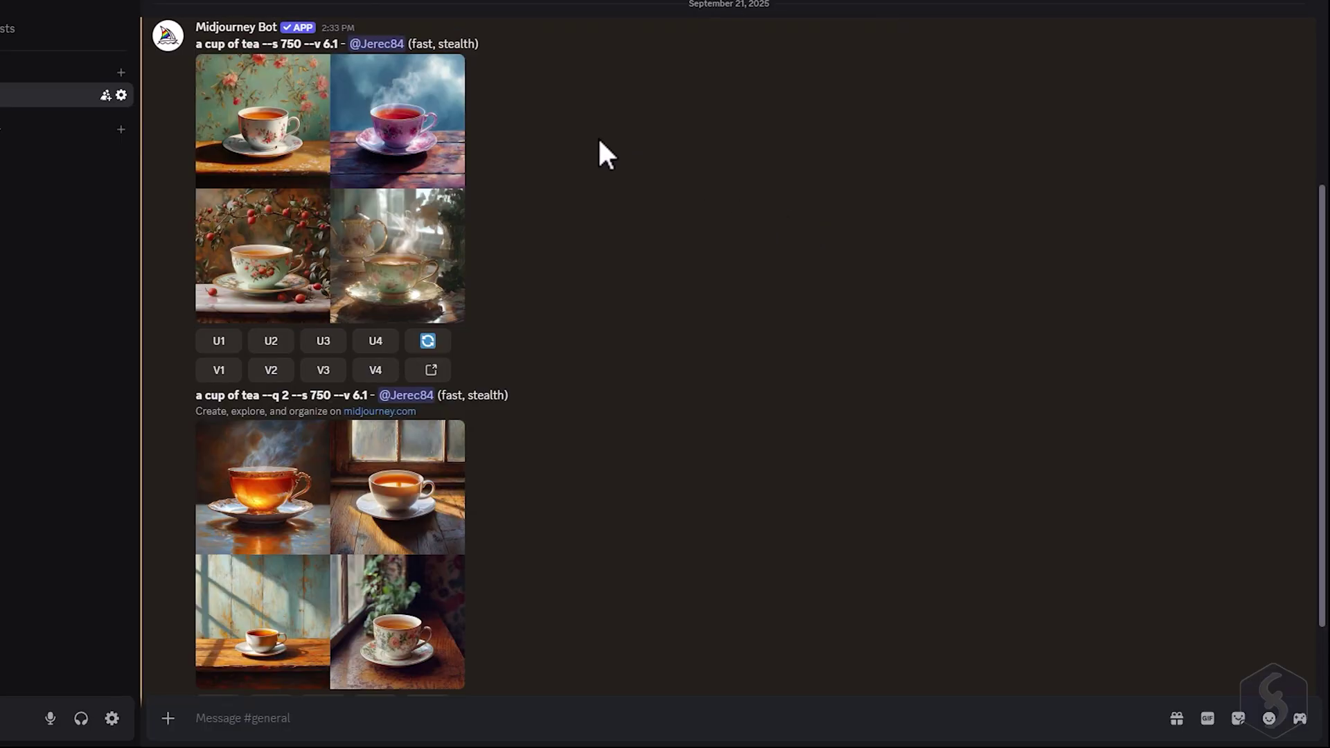
click(324, 162)
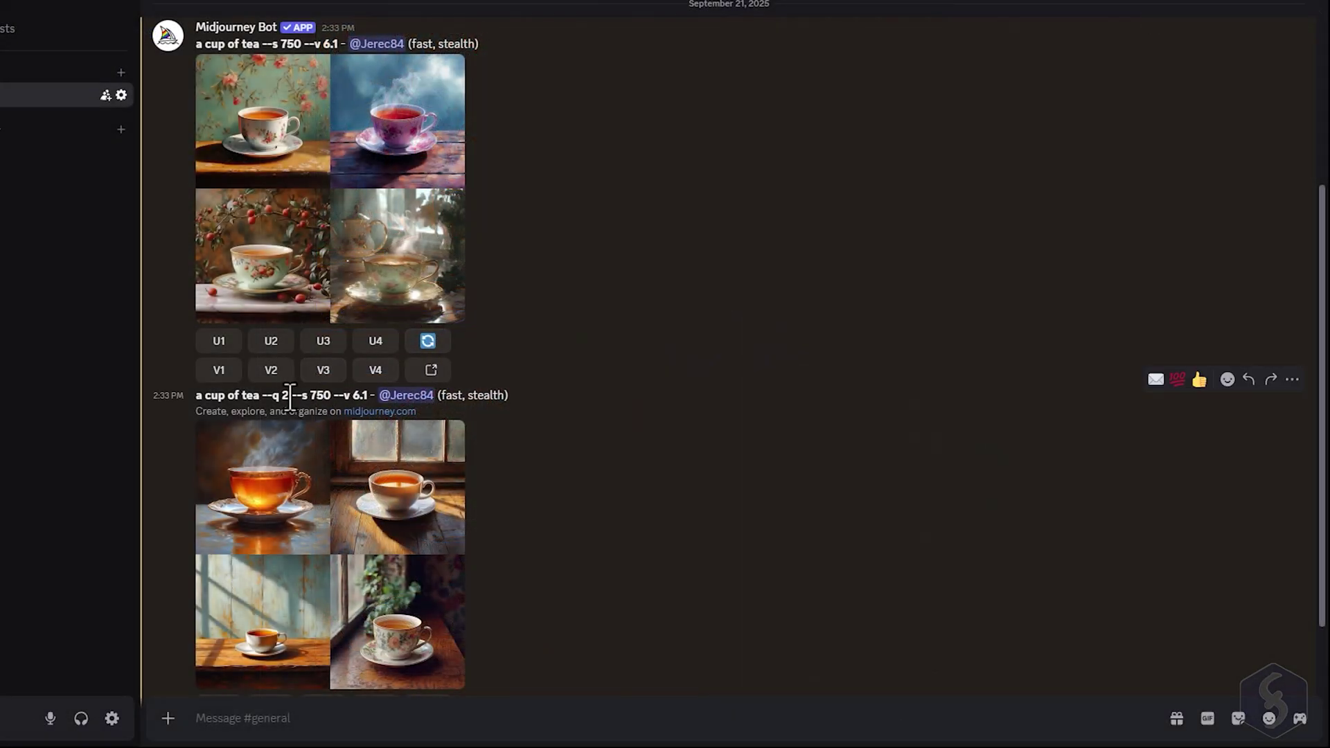
drag(293, 396, 262, 398)
click(279, 615)
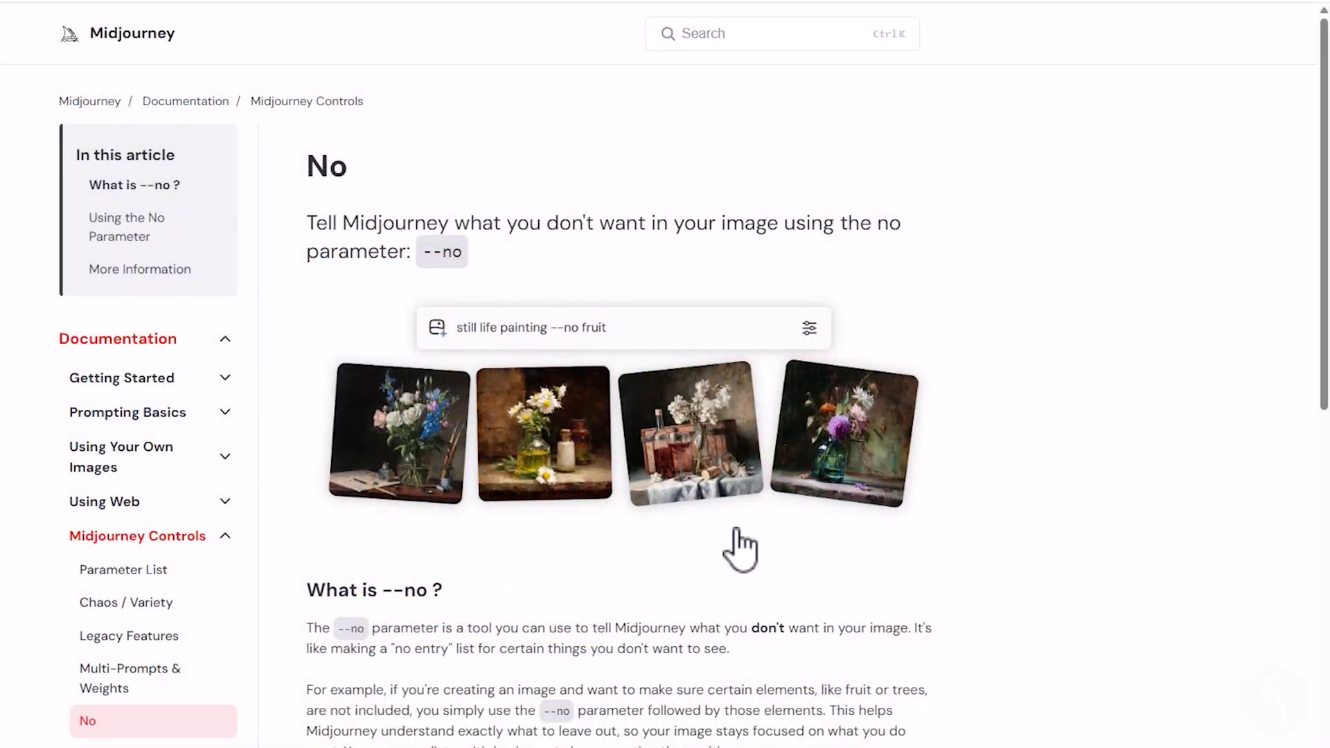
scroll(746, 543, down, 3)
scroll(748, 542, down, 1)
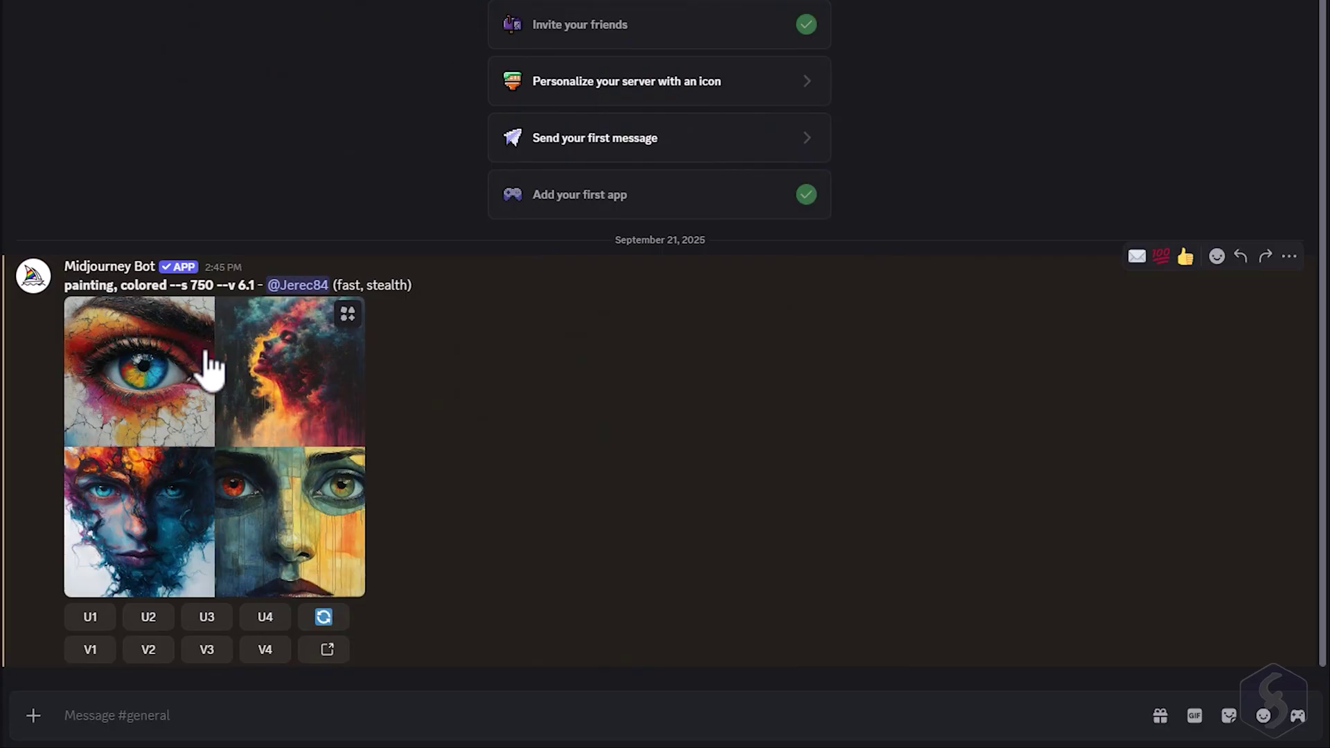
text(/imagine prompt painting, c)
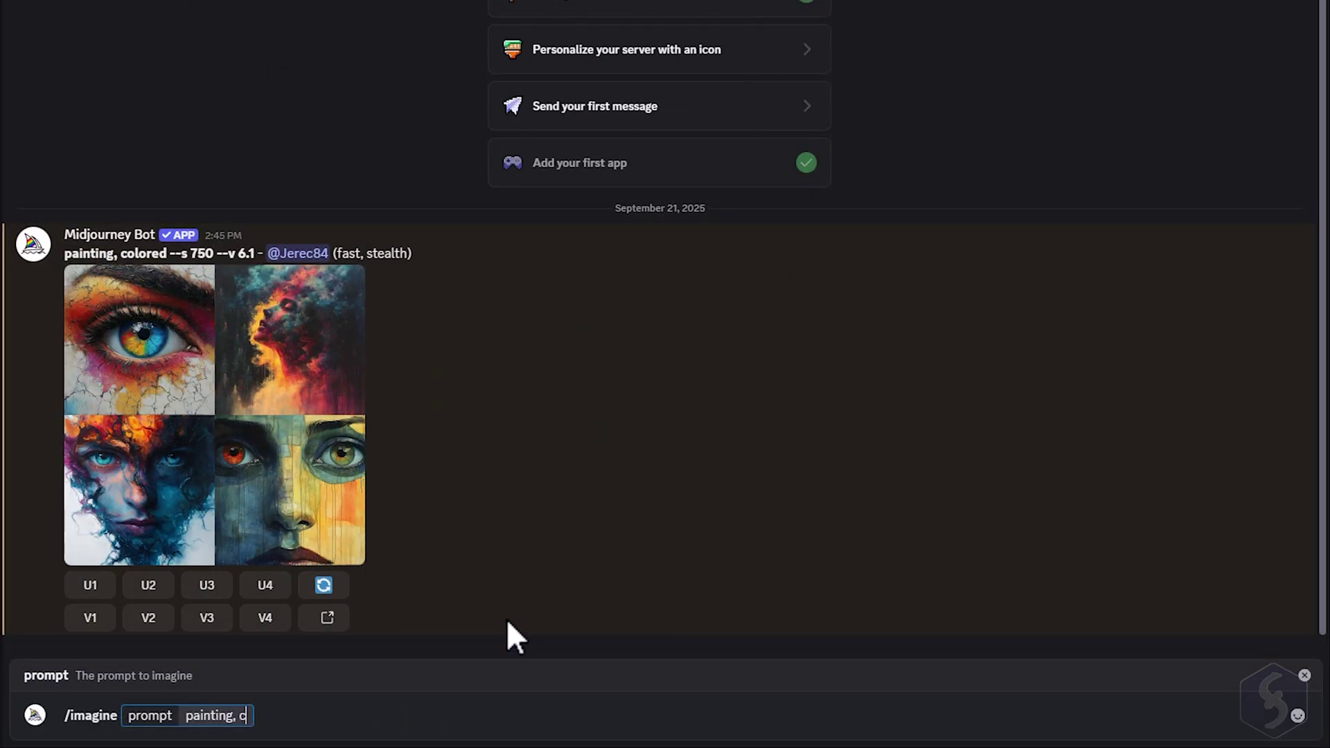
text(olored --no)
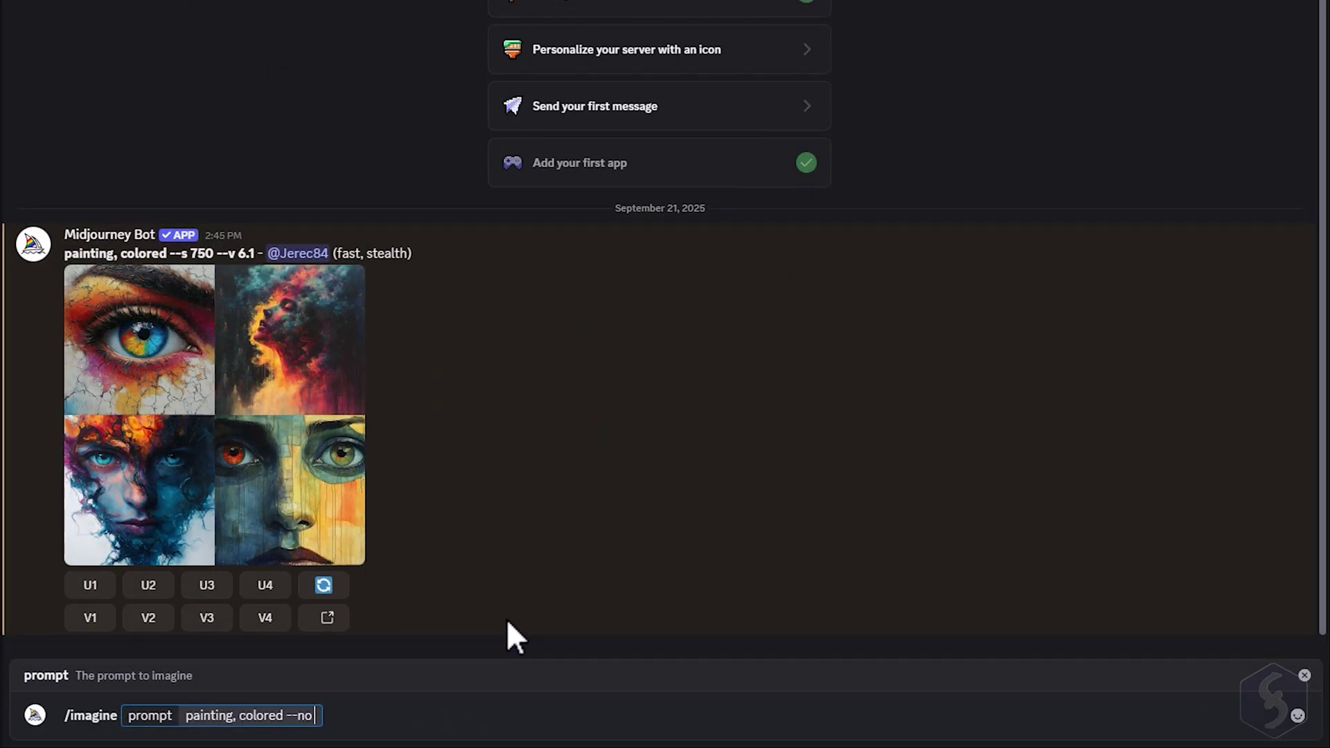
text( face)
- Send the /imagine prompt 'painting, colored --no face' to Midjourney Bot
key(Return)
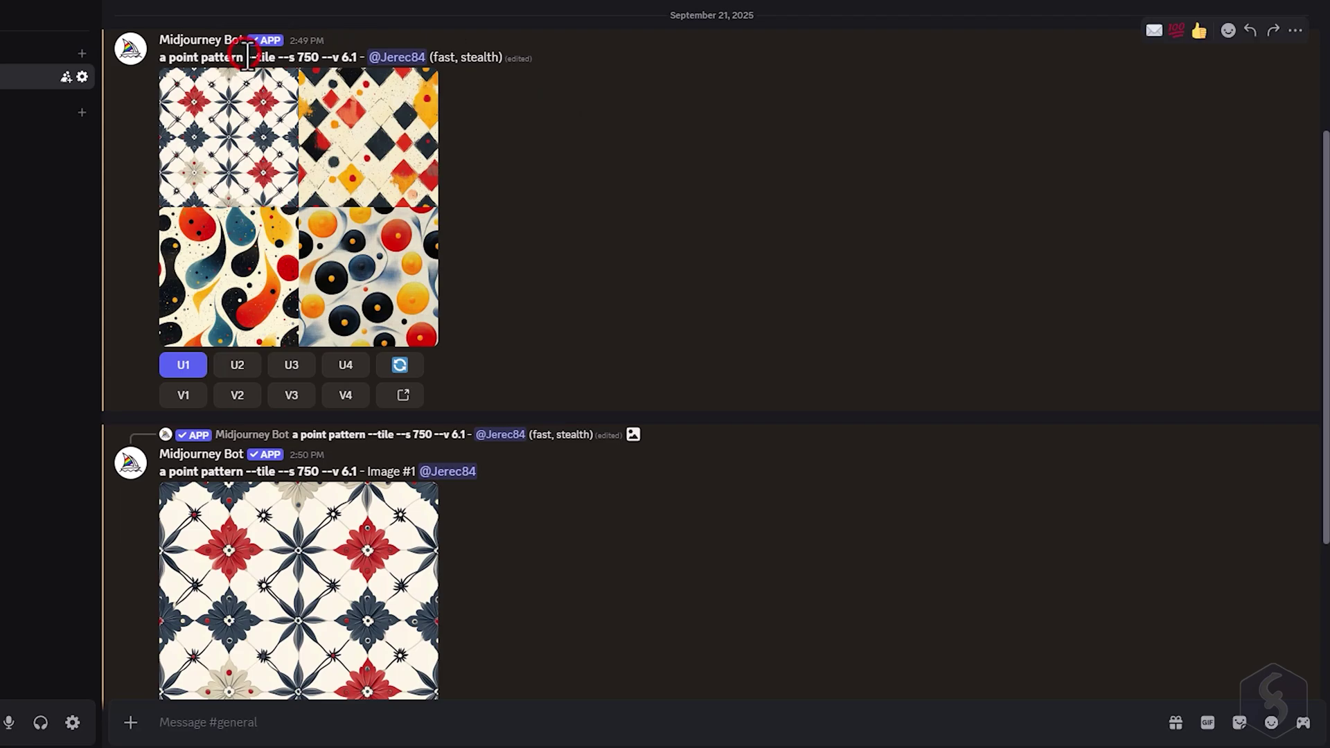
drag(247, 56, 263, 57)
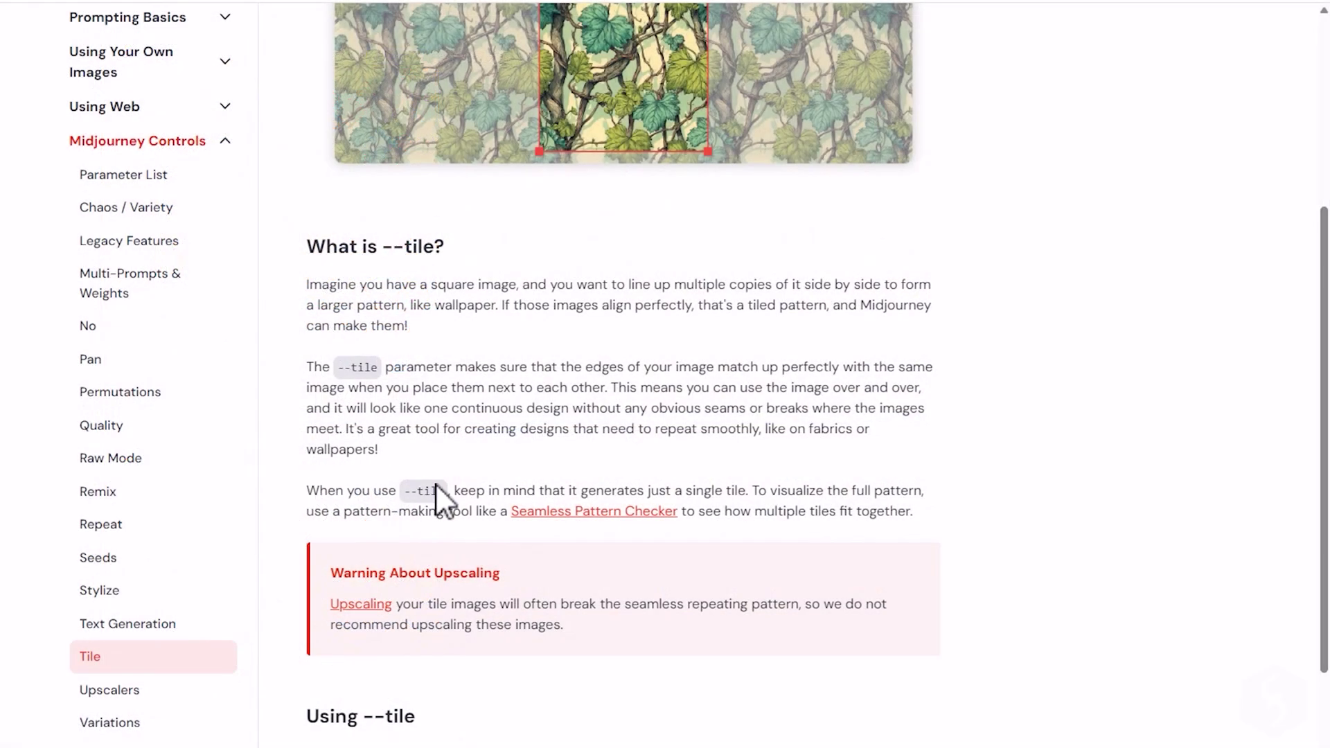
drag(647, 491, 743, 493)
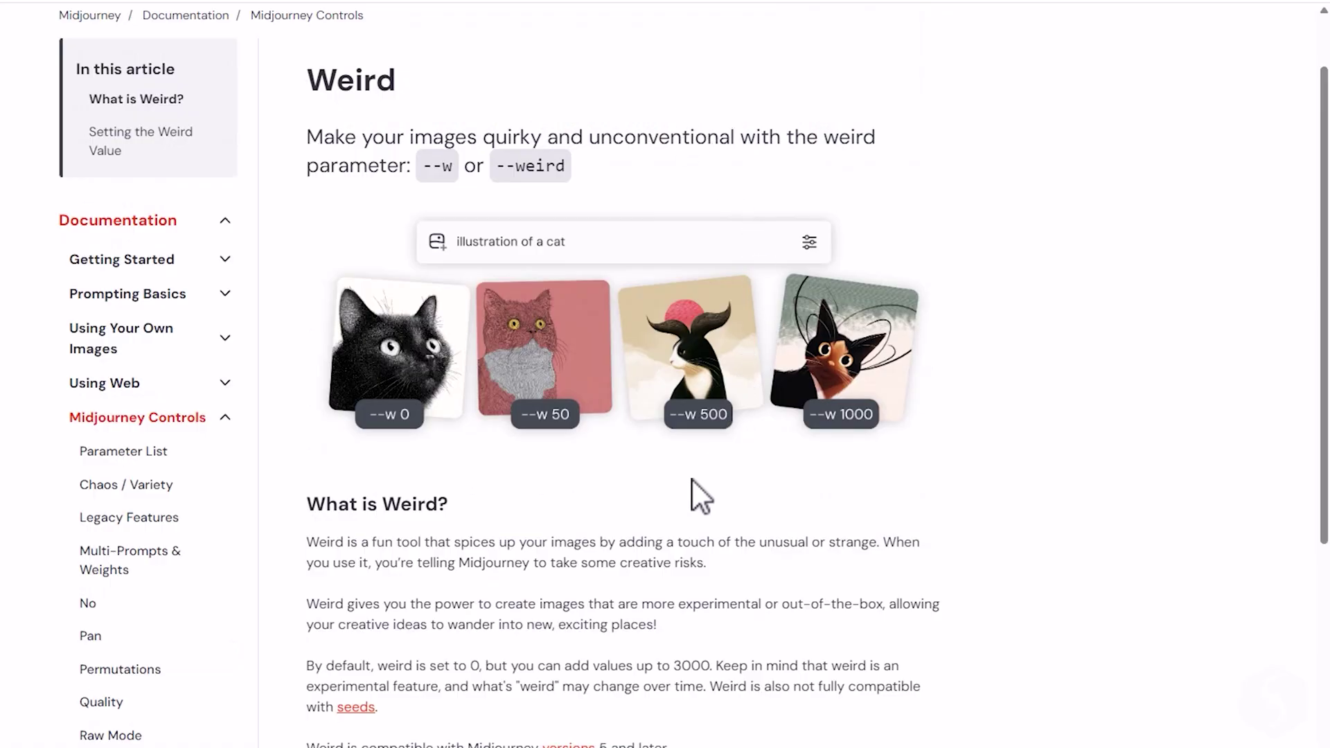
drag(377, 665, 710, 667)
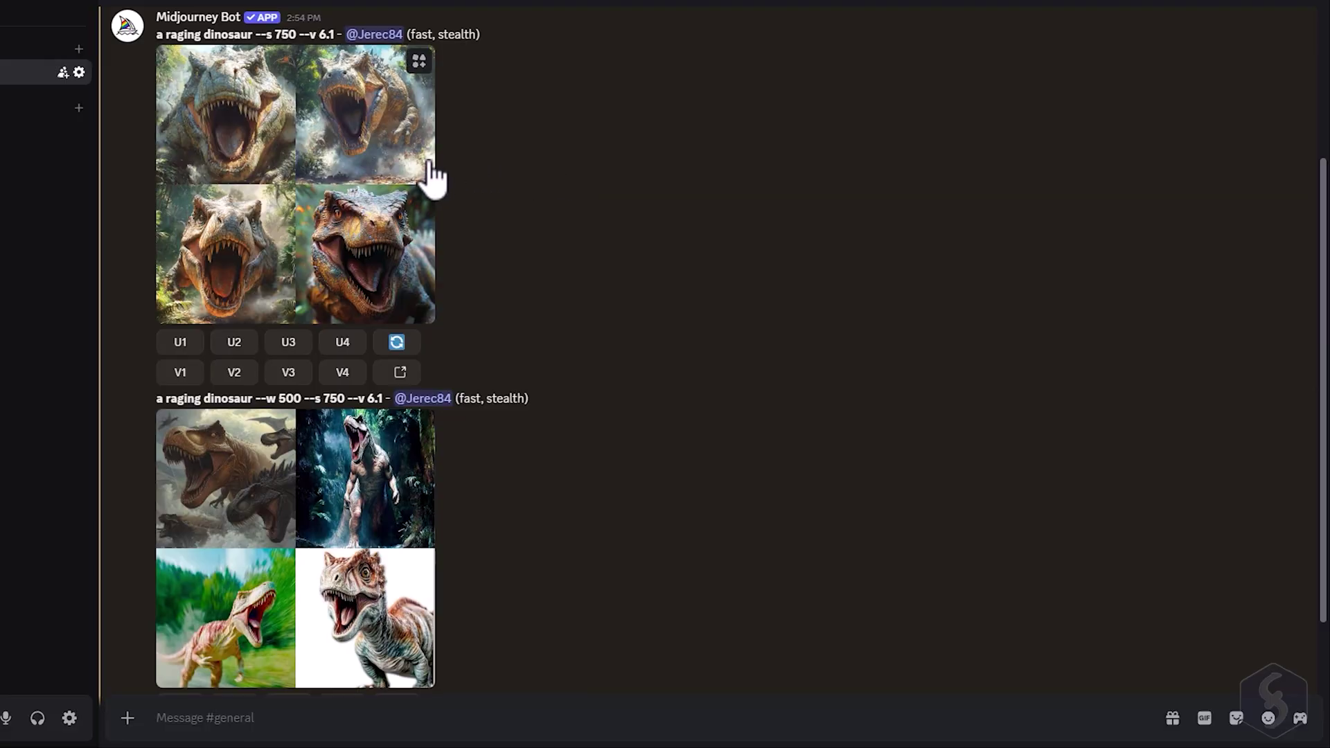
mouse_move(343, 397)
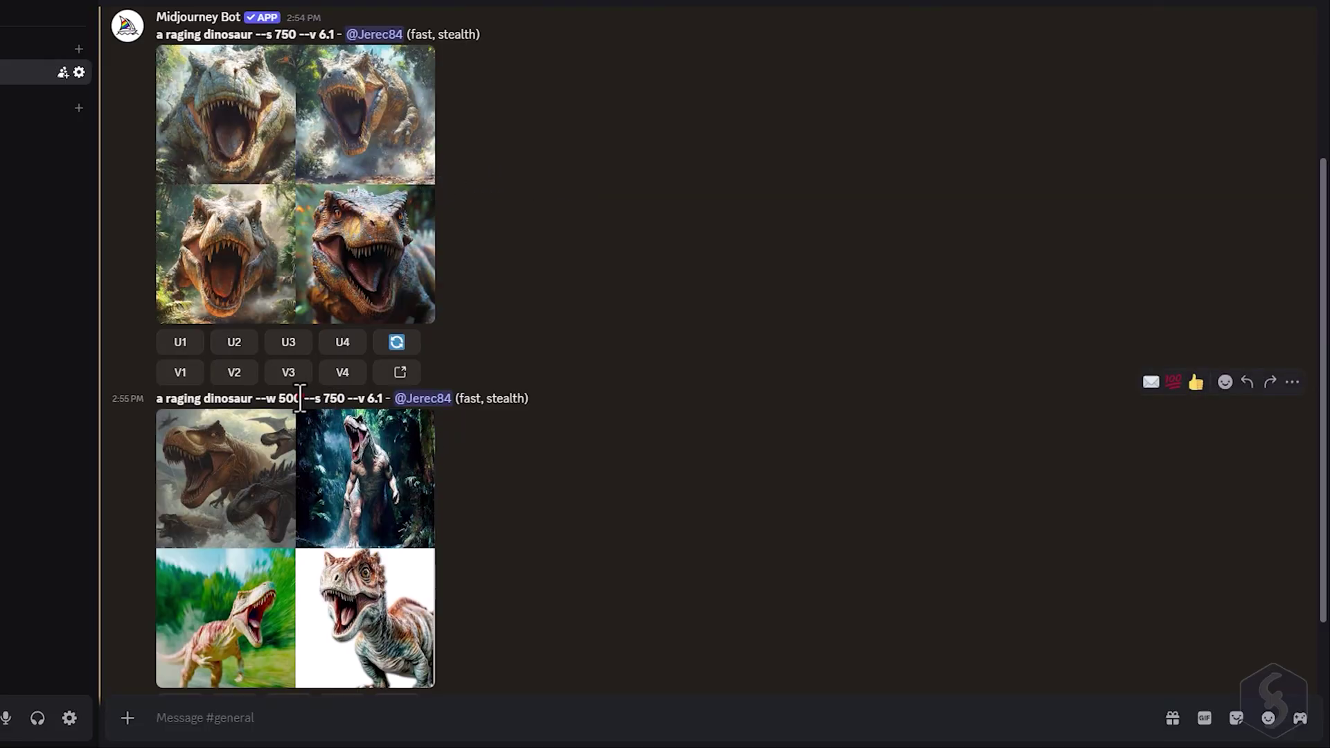
drag(299, 398, 255, 400)
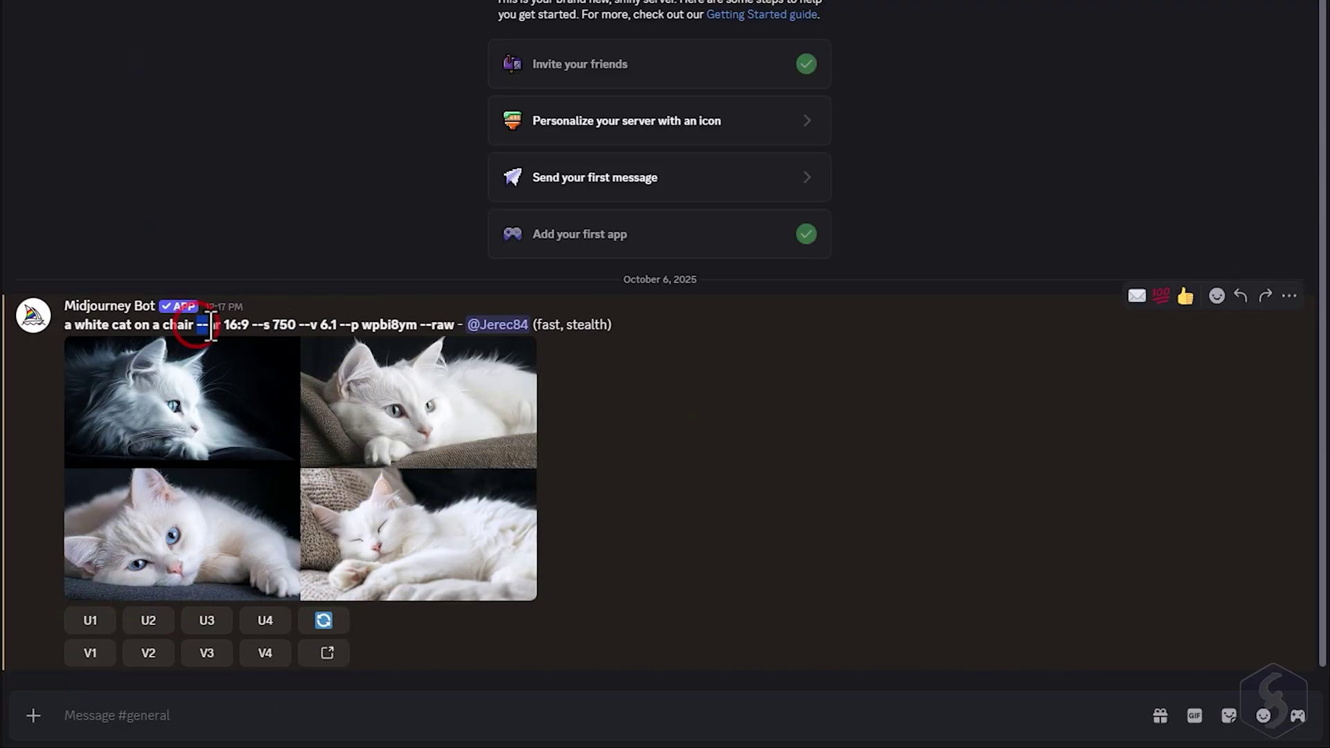
- Enlarge the white cat image and react to it with an envelope
drag(196, 325, 239, 324)
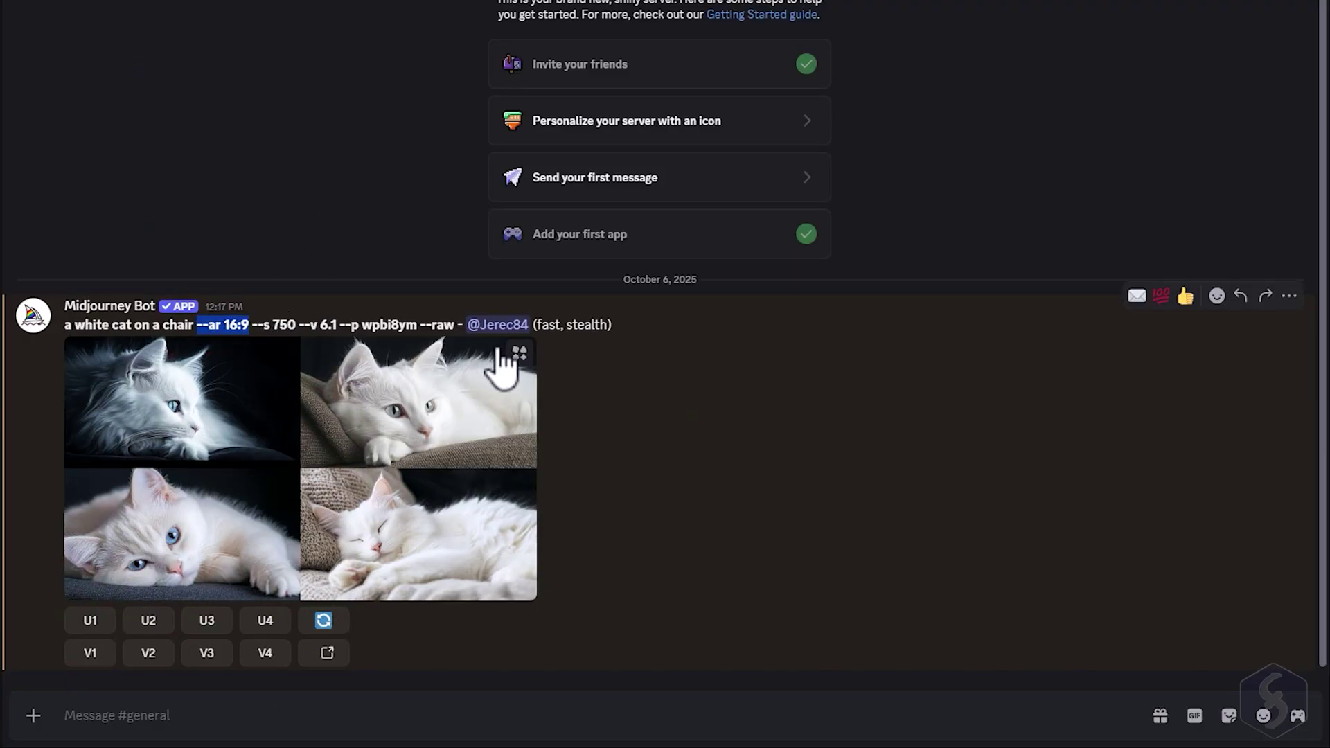
click(489, 485)
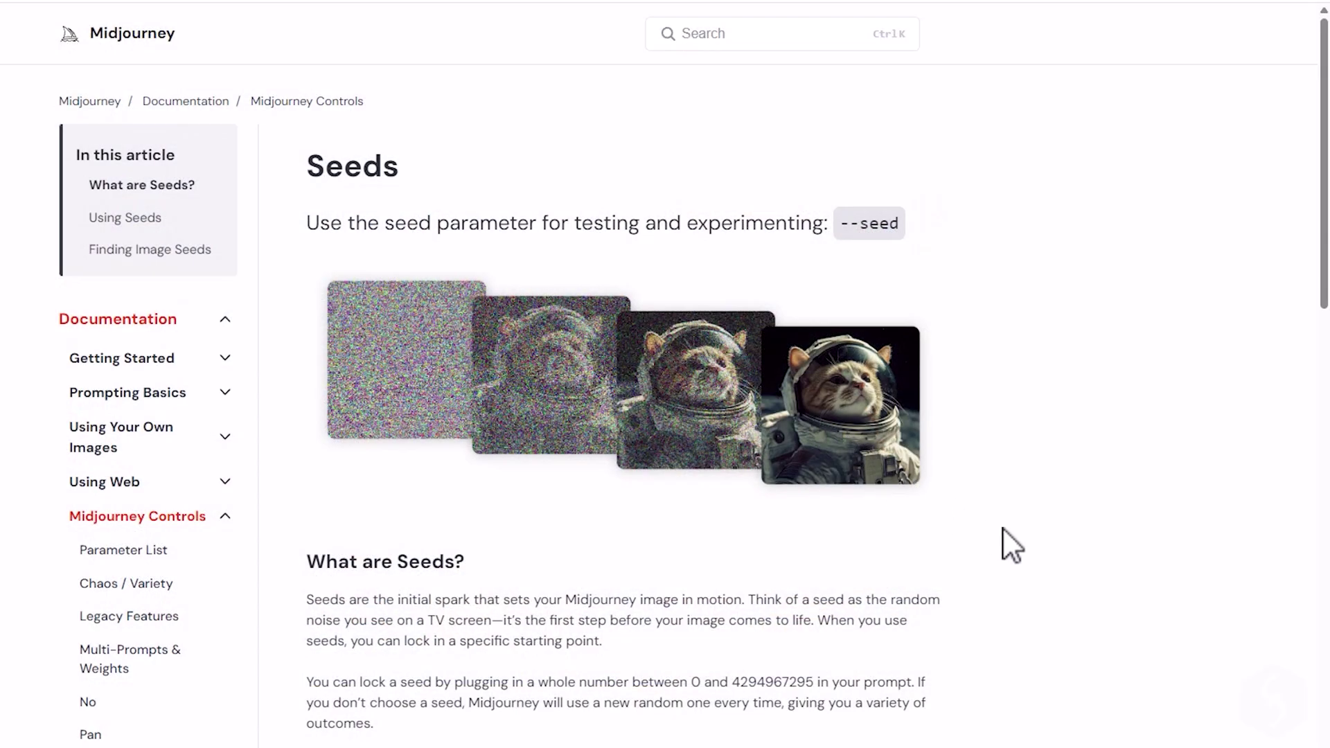
scroll(1007, 529, down, 2)
scroll(1006, 530, down, 2)
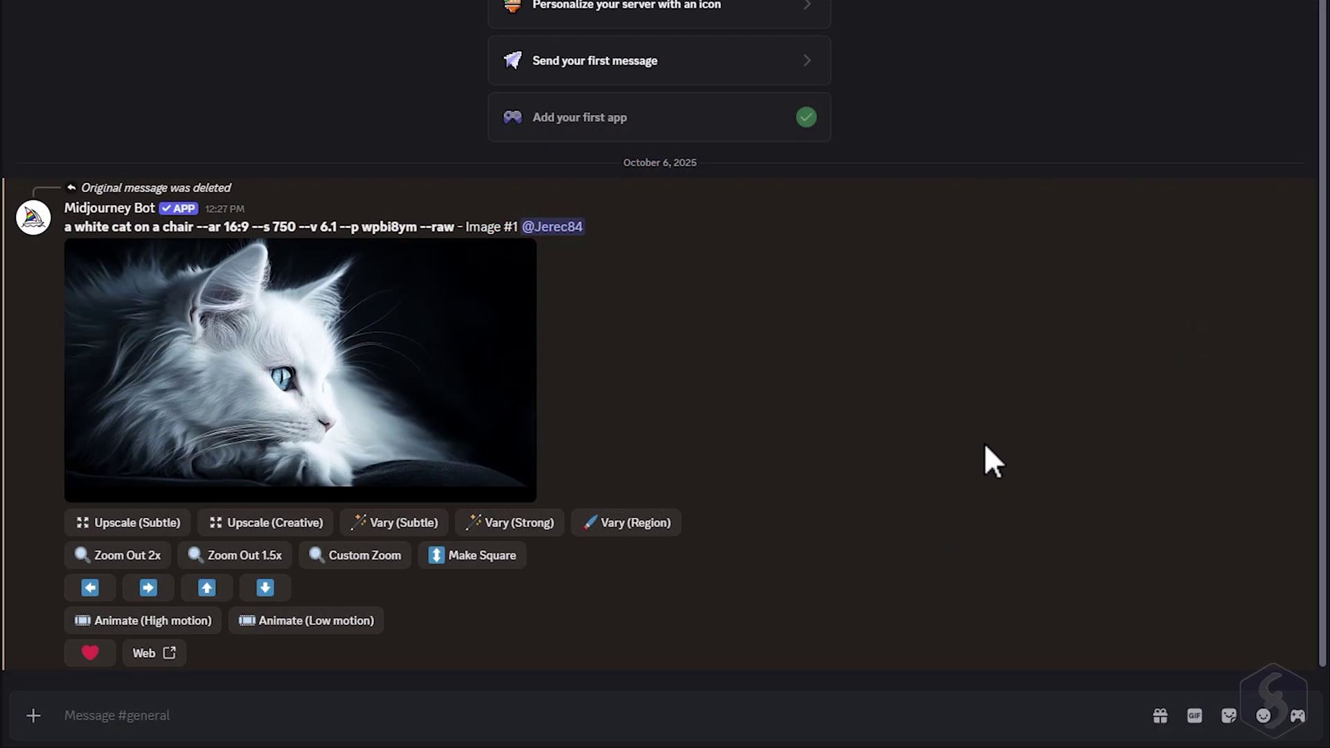
click(986, 446)
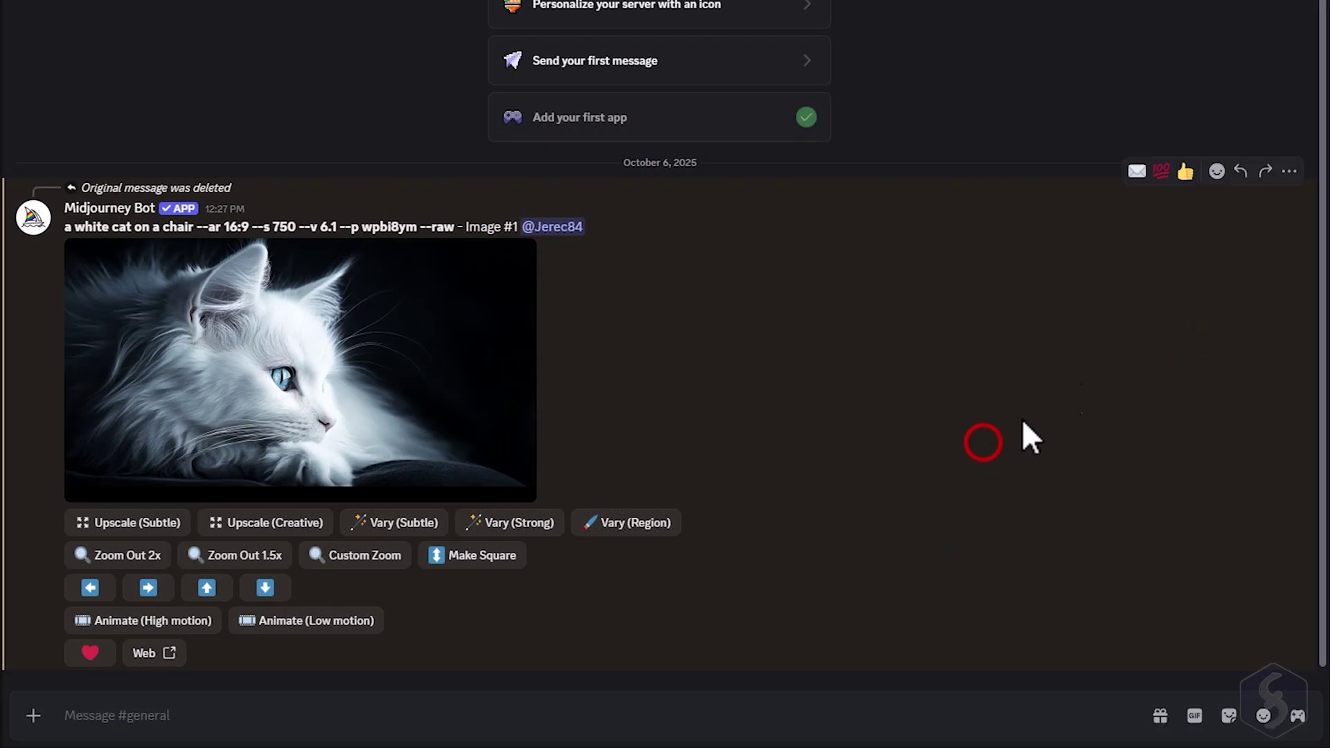
click(1289, 171)
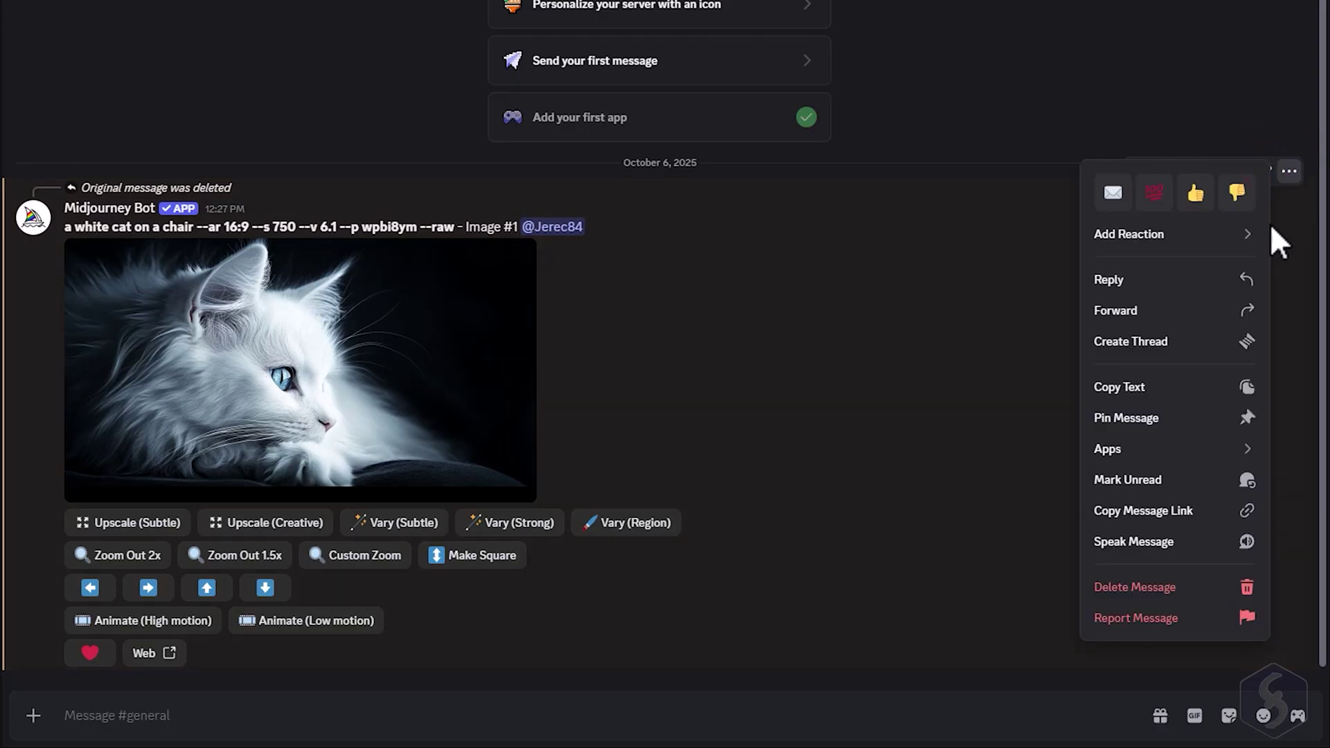
mouse_move(1129, 233)
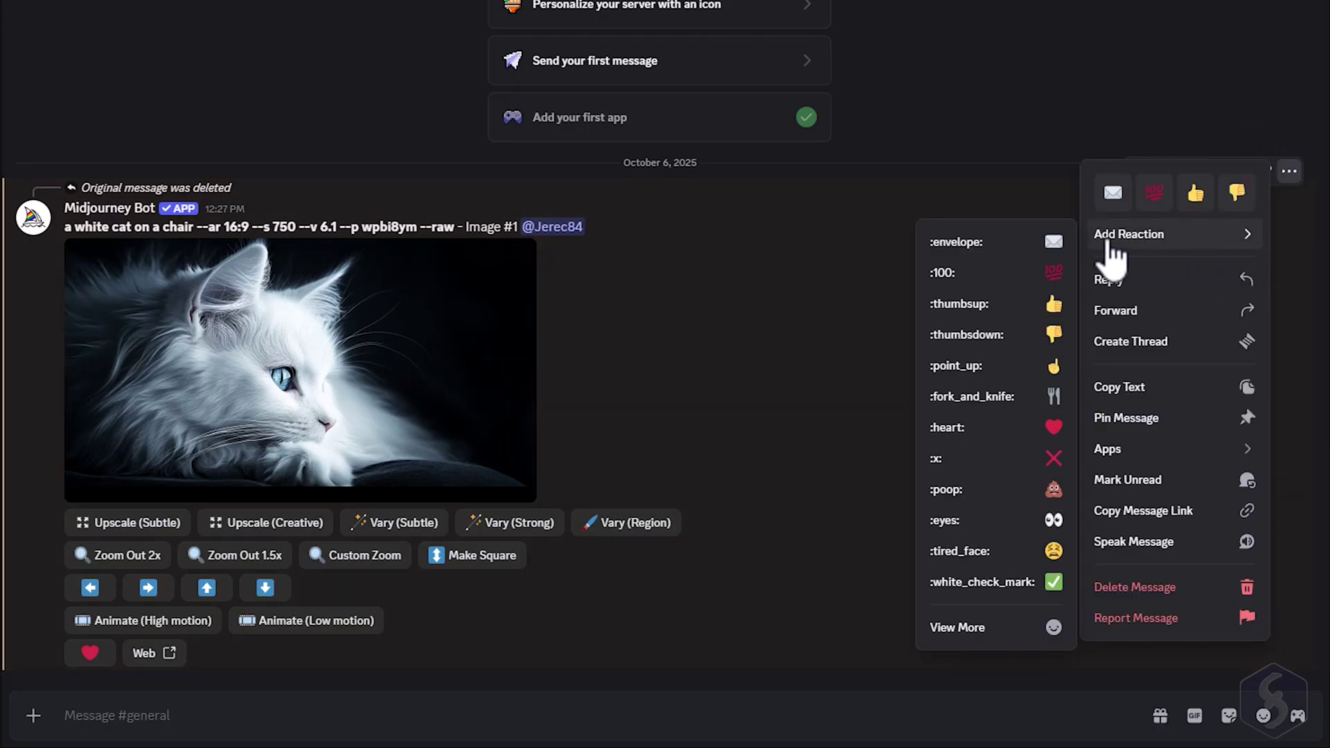
click(986, 250)
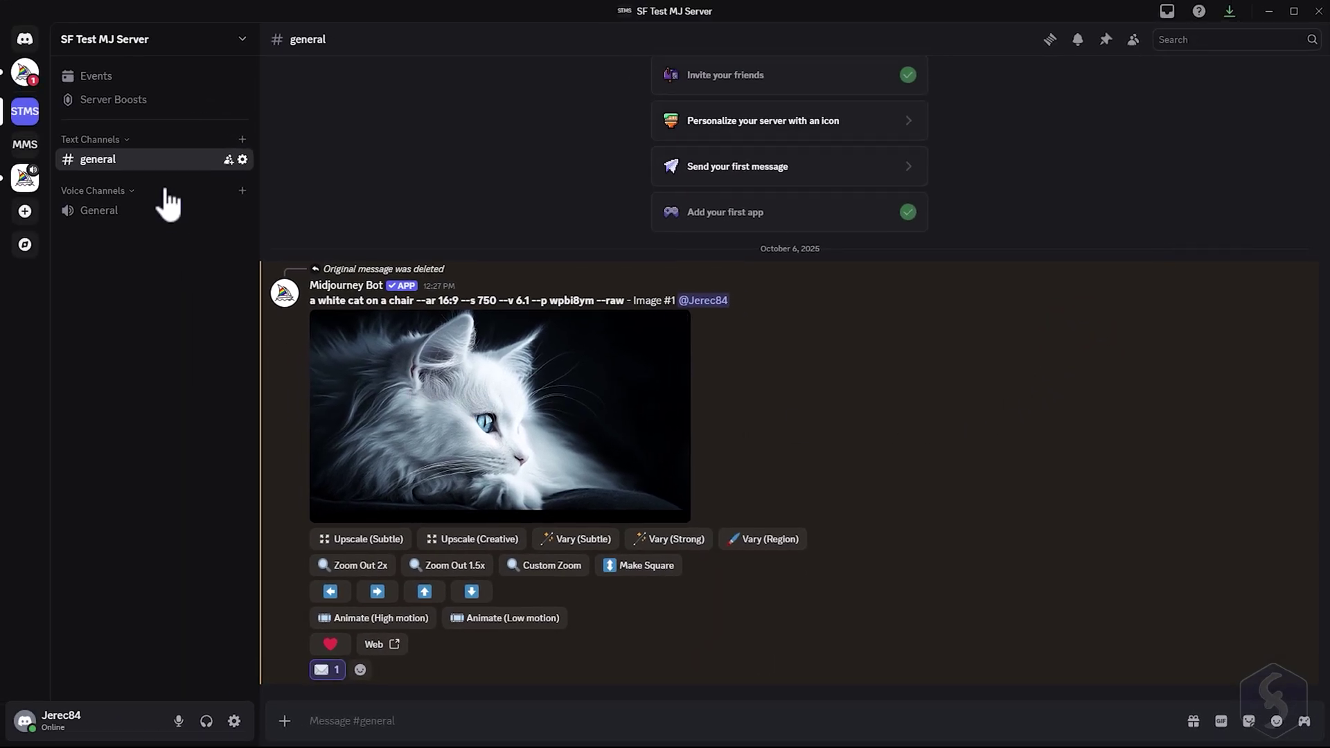
click(23, 89)
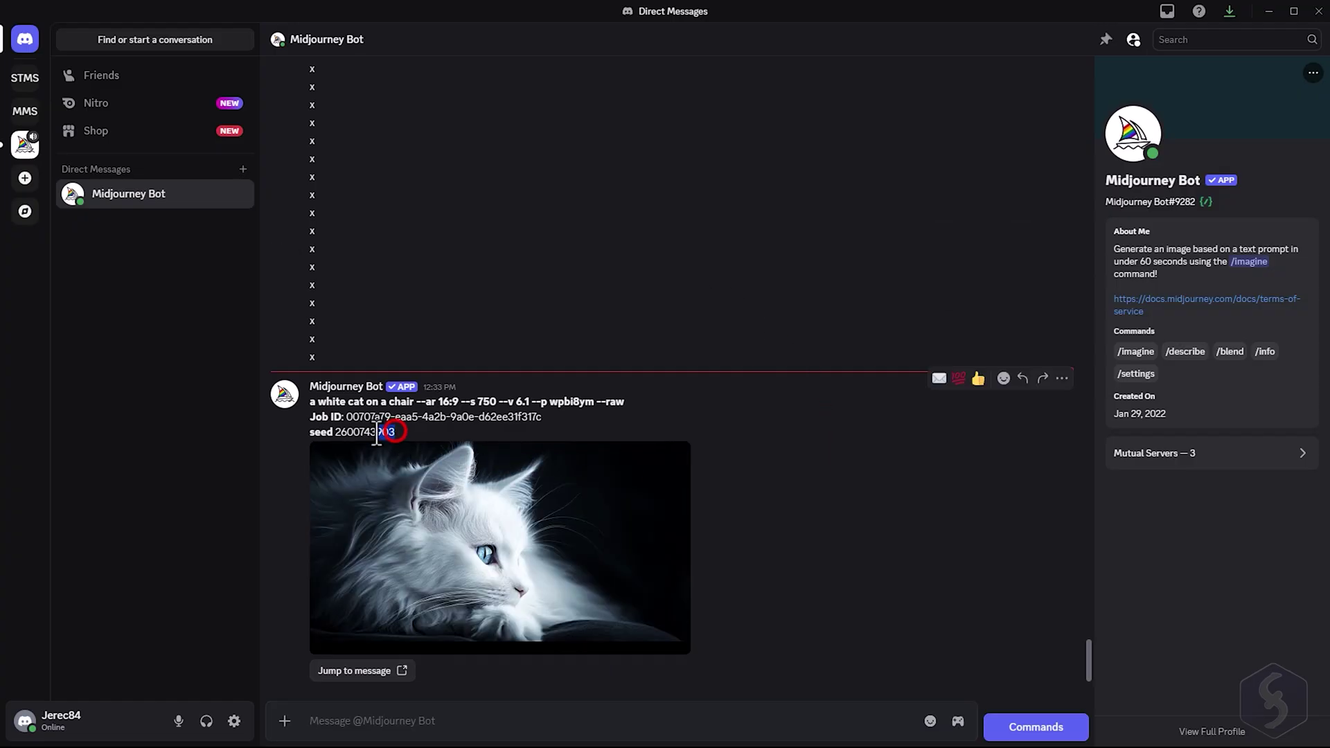
drag(396, 432, 345, 433)
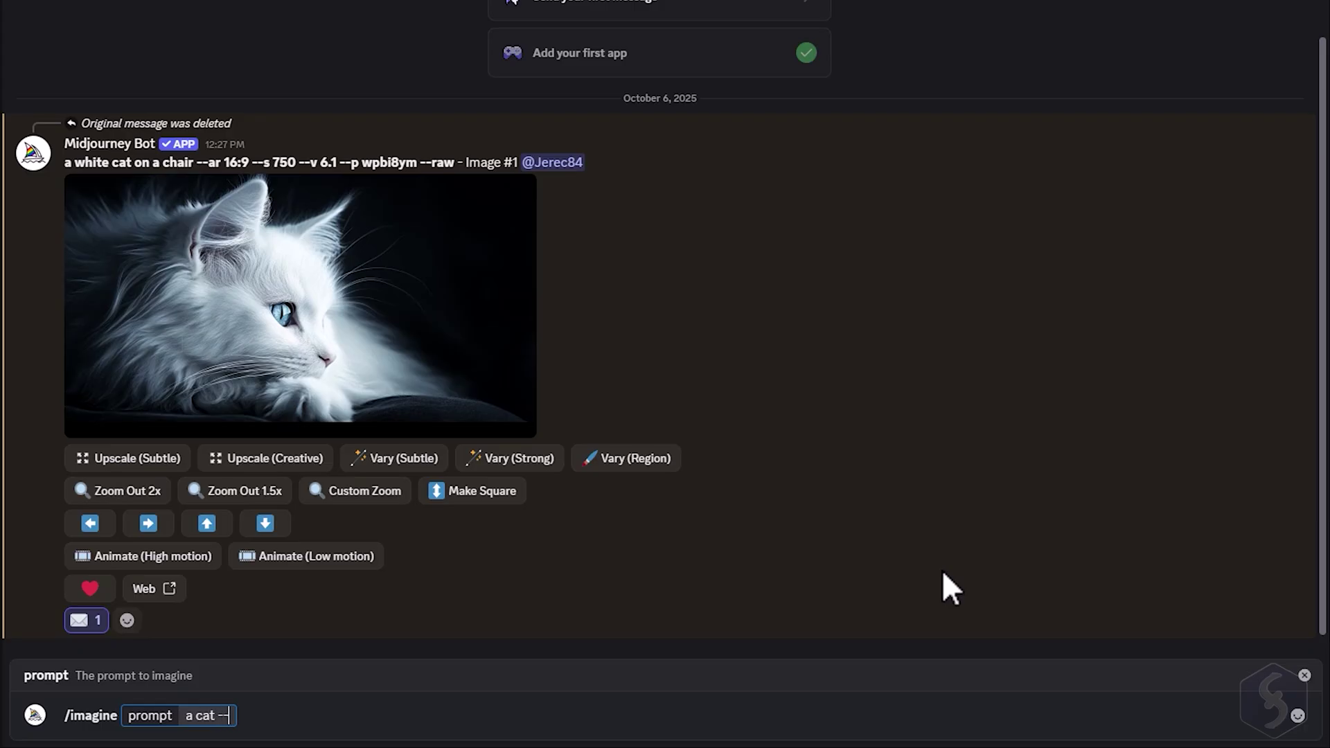
key(ctrl+v)
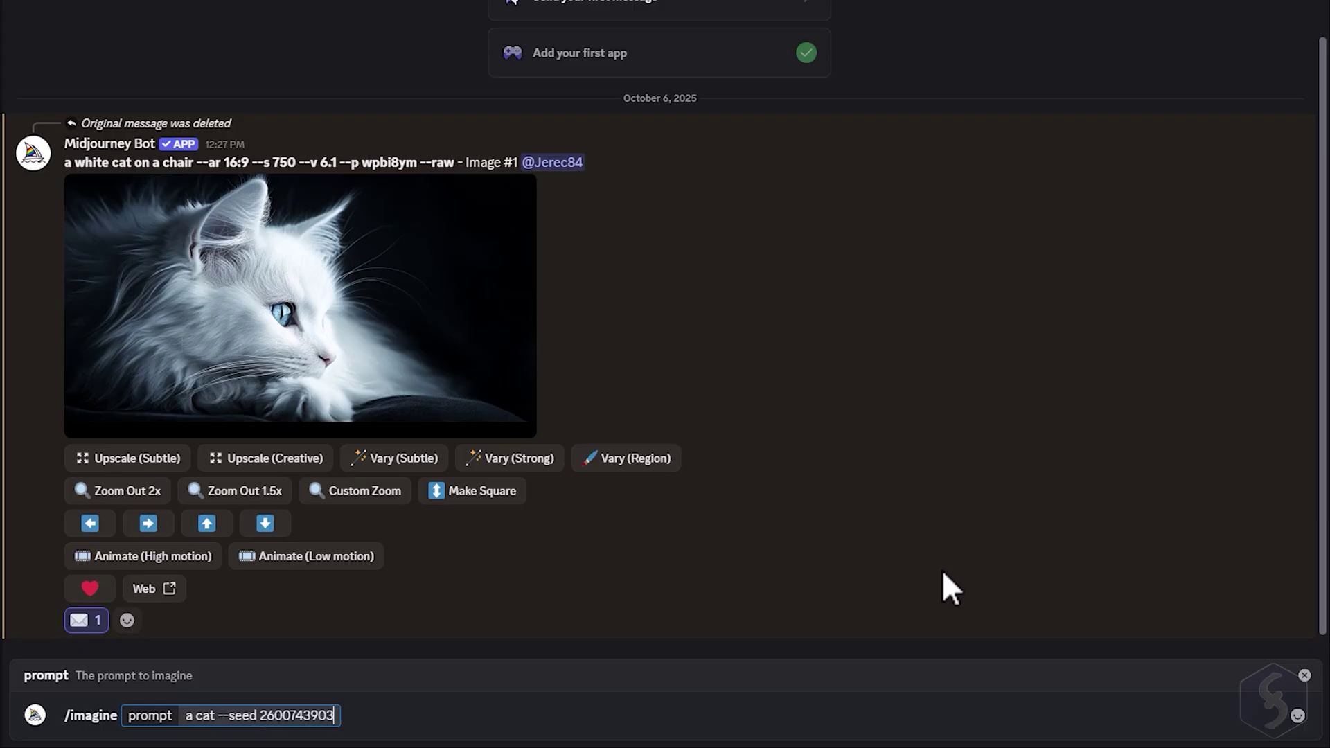
key(Return)
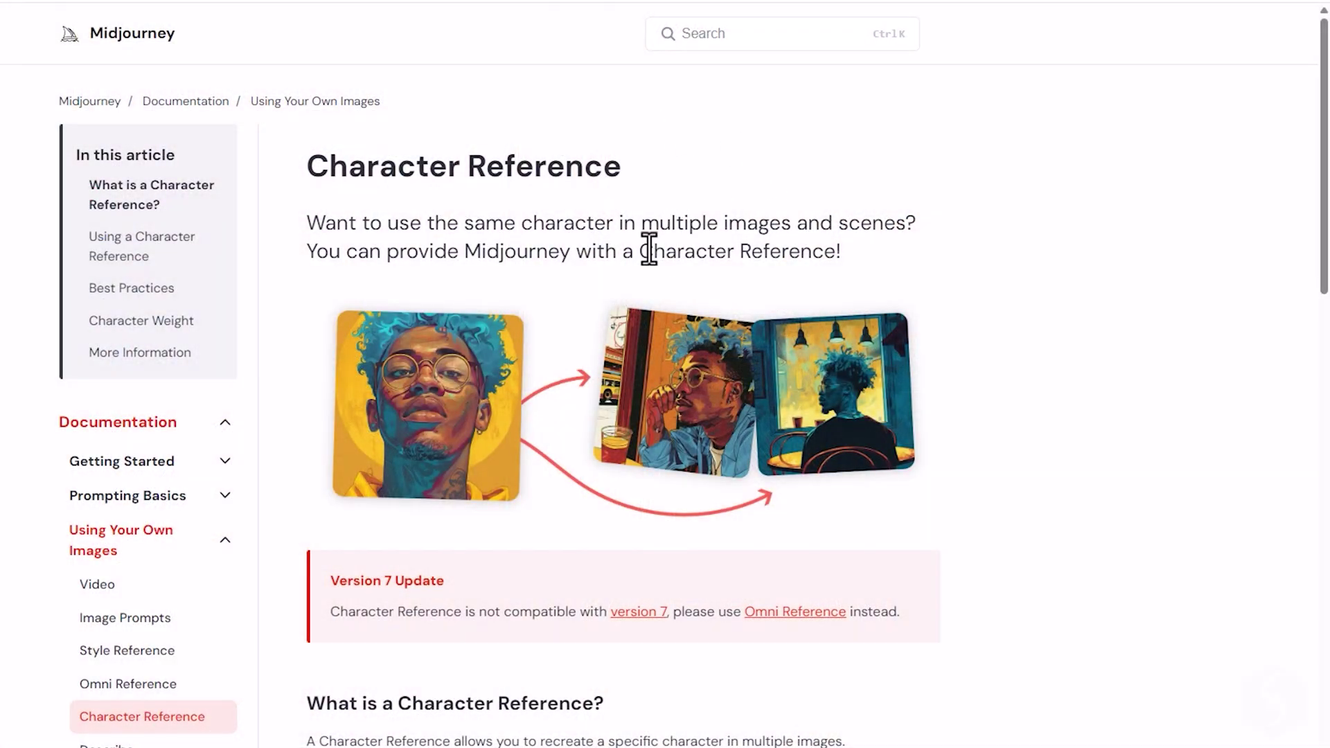
scroll(1026, 396, down, 2)
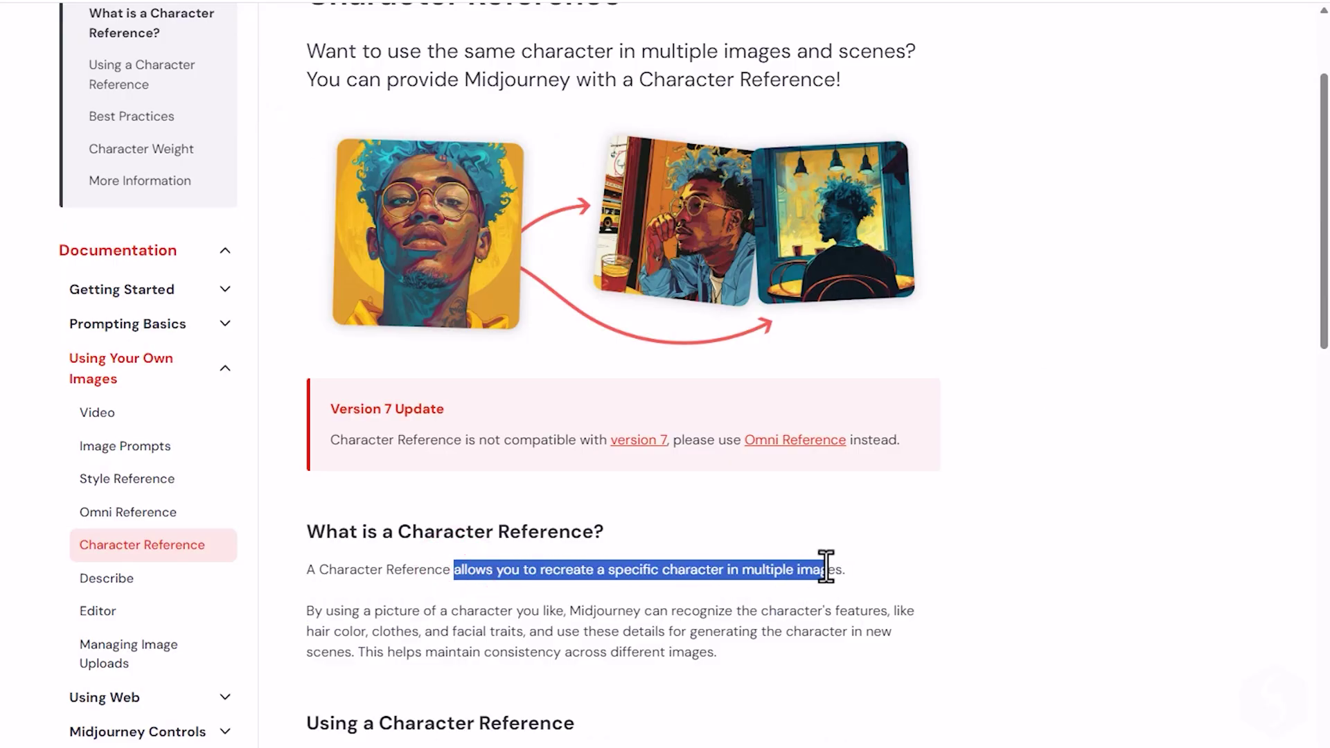
- Copy the Pexels image URL from Chrome and send it as --cref in the patio prompt
drag(482, 570, 847, 563)
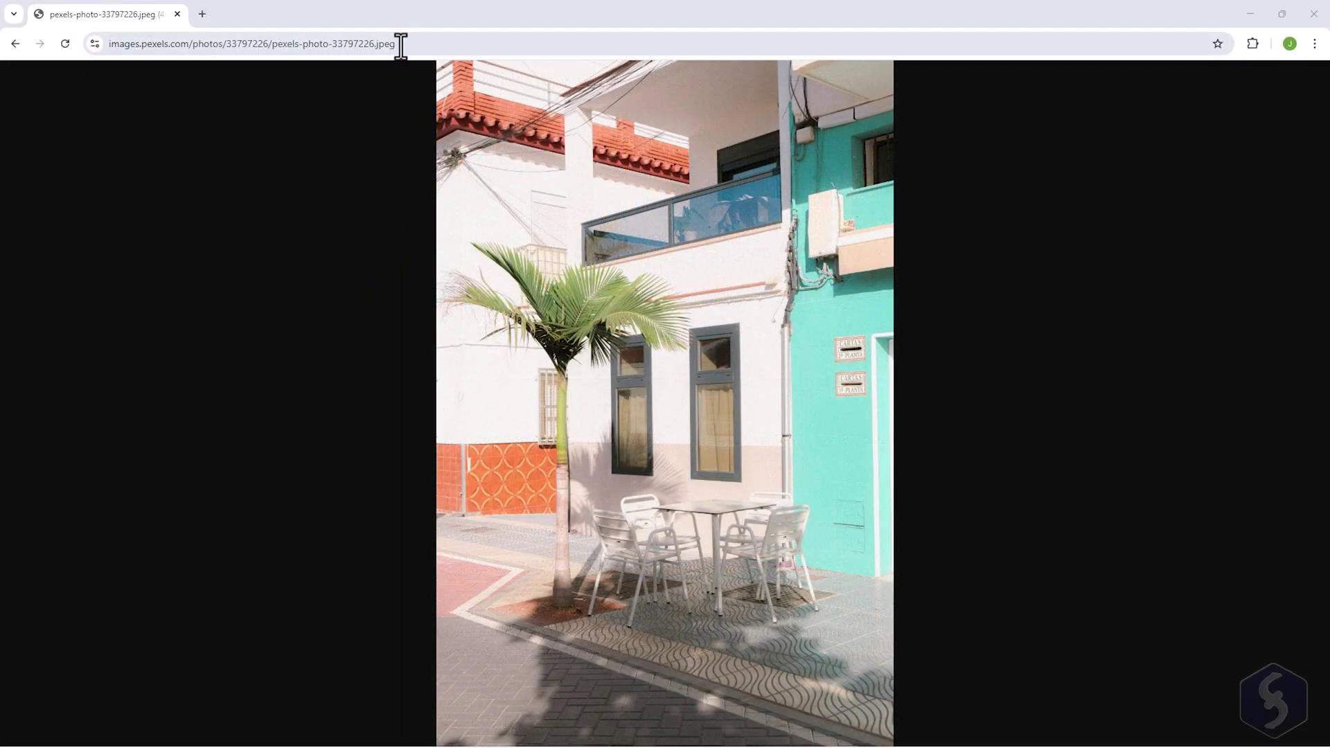
click(400, 44)
right_click(402, 48)
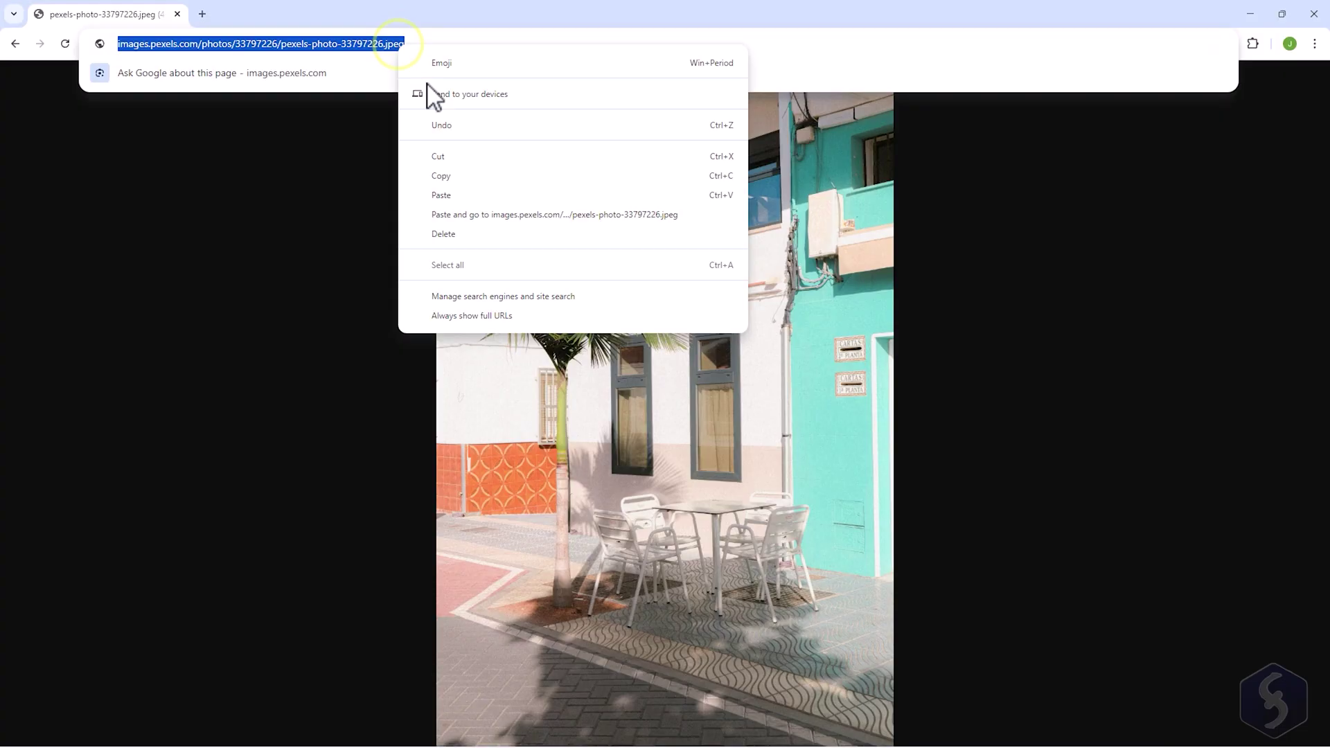
click(460, 176)
text(--cre)
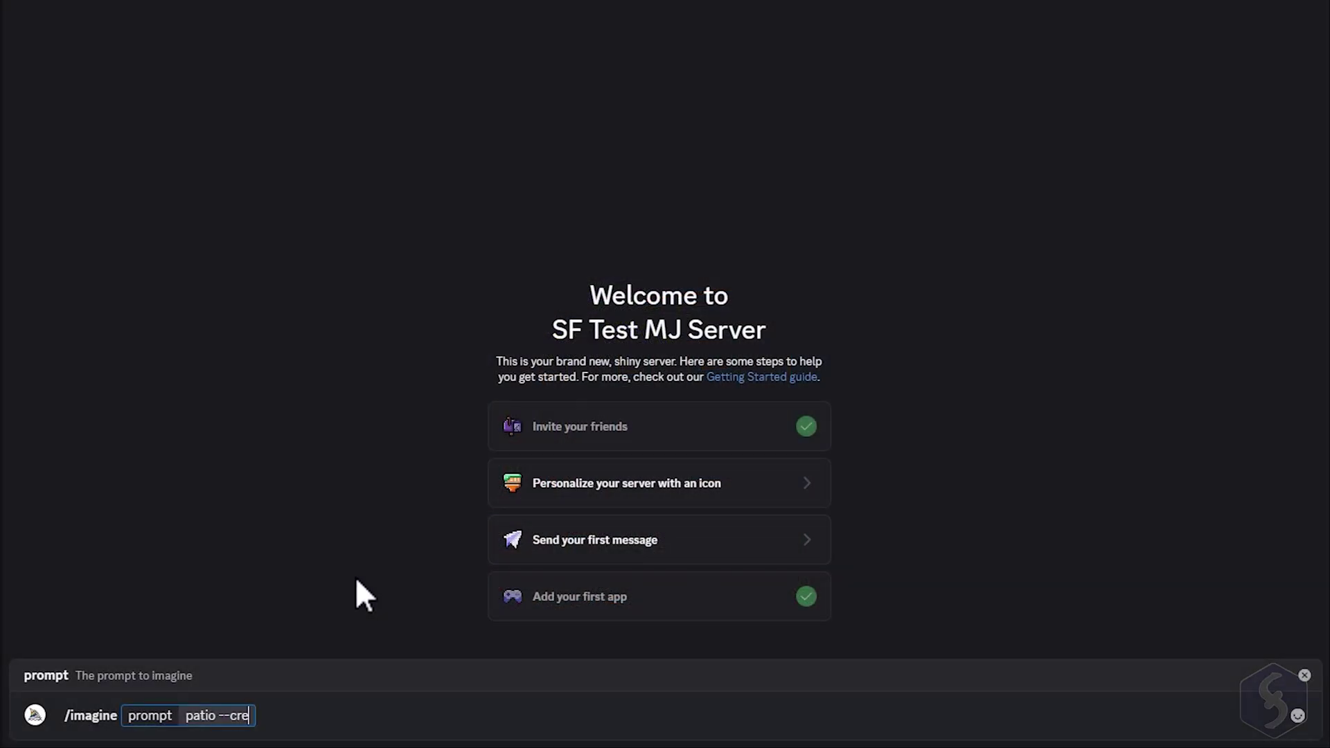
text(f)
text(https://images.pexels.com/photos/33797226/pexels-photo-33797226.jpeg)
key(Return)
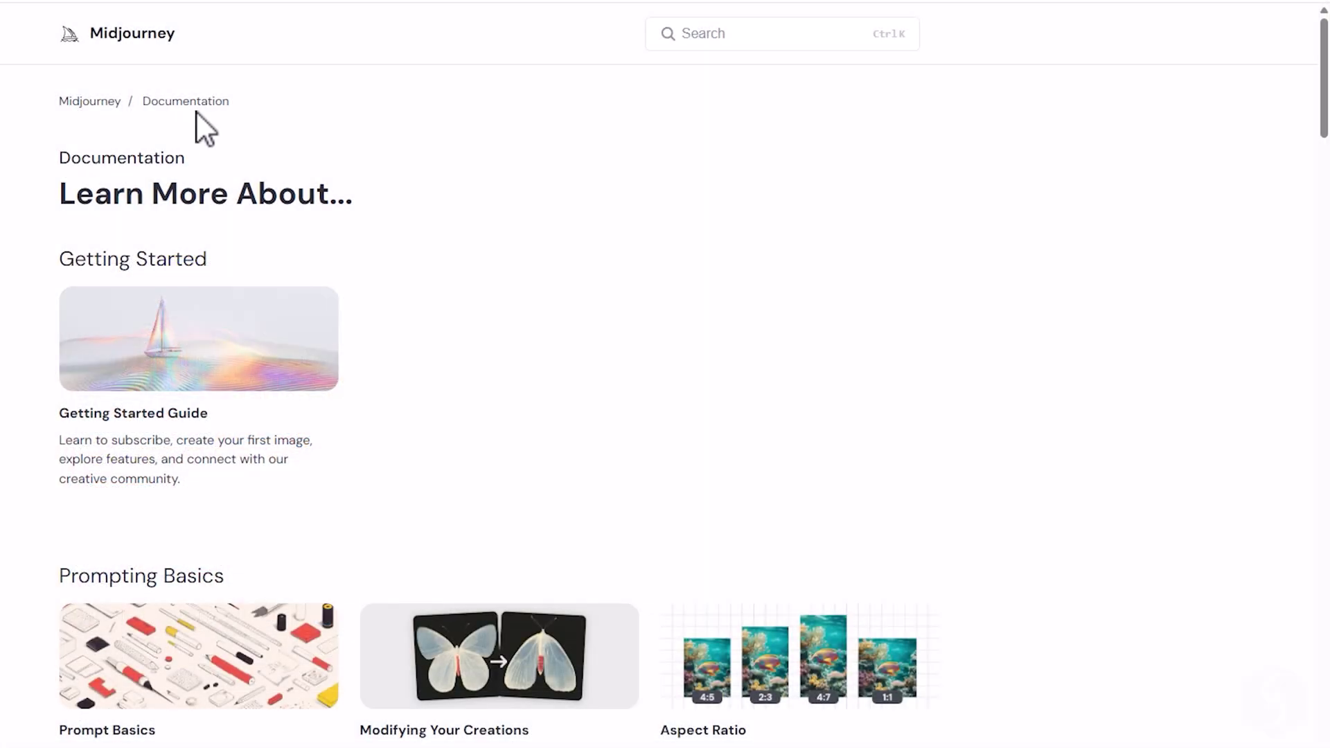
scroll(623, 404, down, 1)
scroll(622, 403, down, 1)
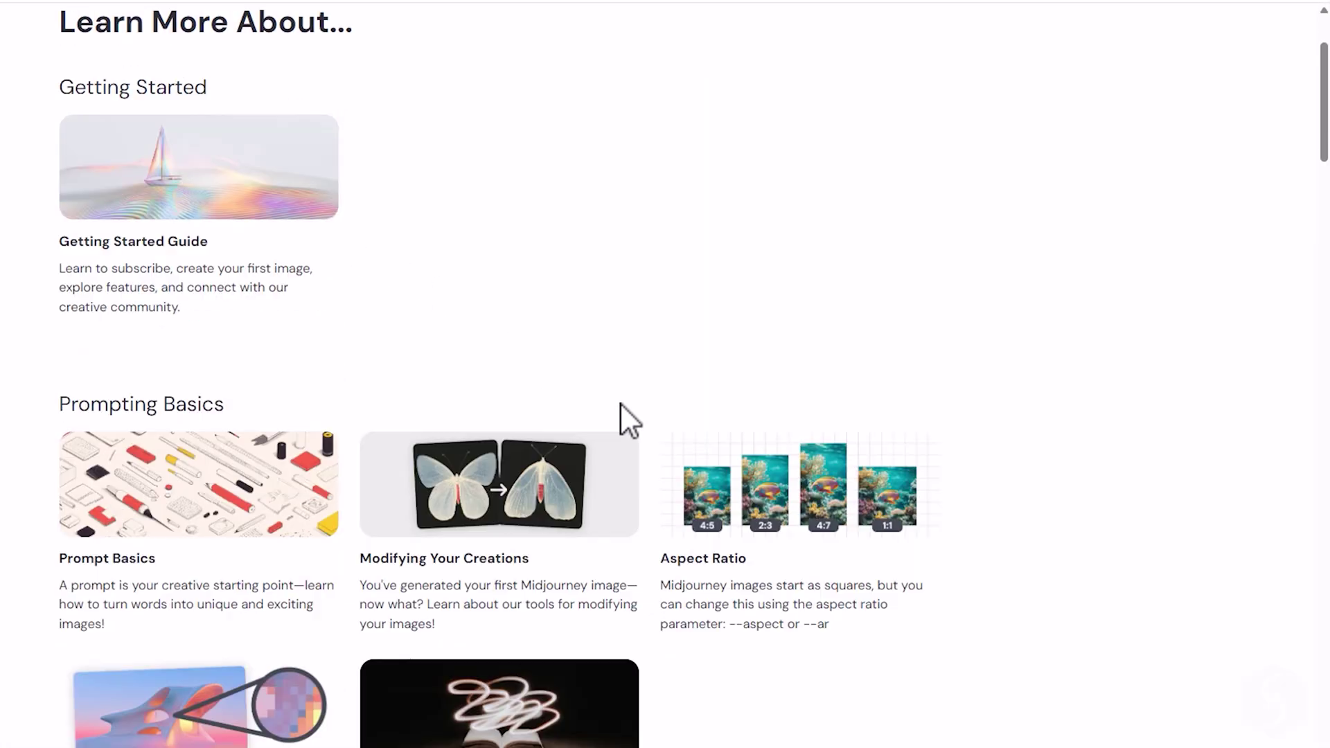
scroll(623, 404, down, 2)
scroll(623, 403, down, 2)
scroll(622, 406, down, 1)
scroll(624, 421, down, 2)
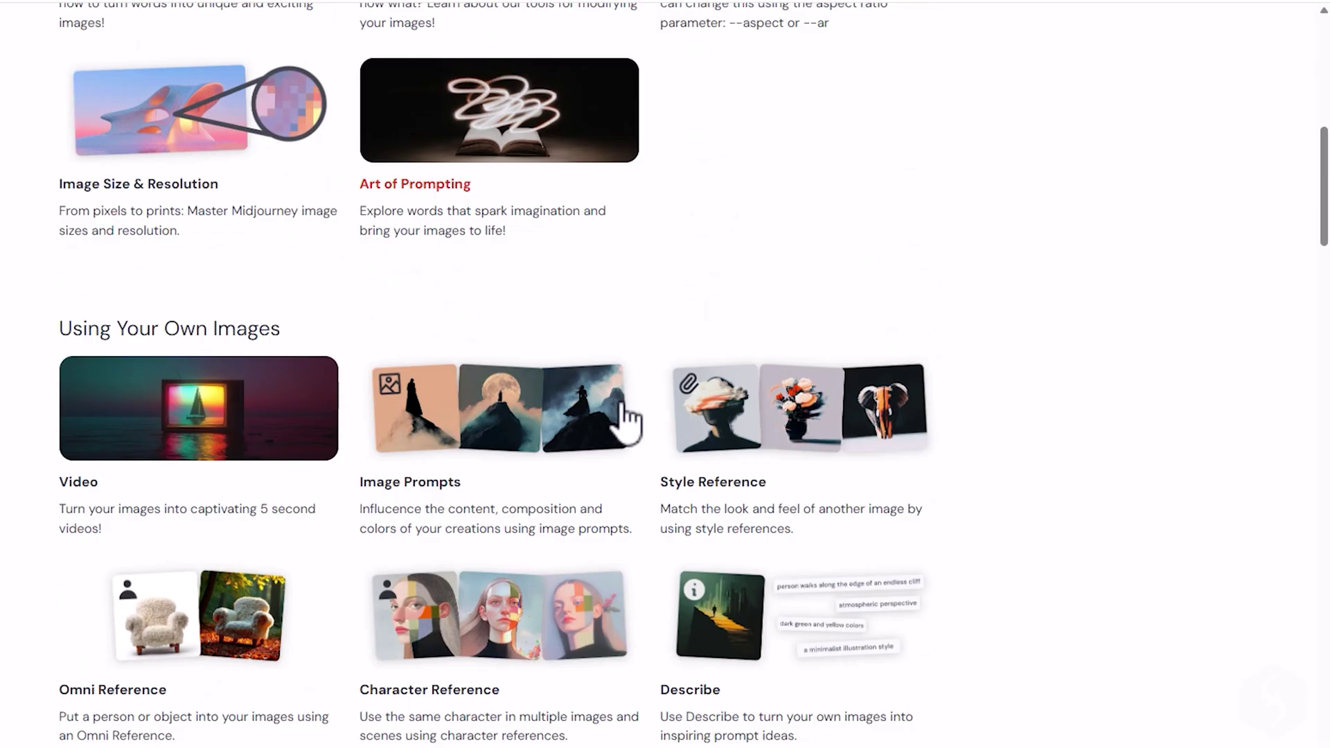
scroll(624, 421, down, 1)
scroll(624, 416, down, 1)
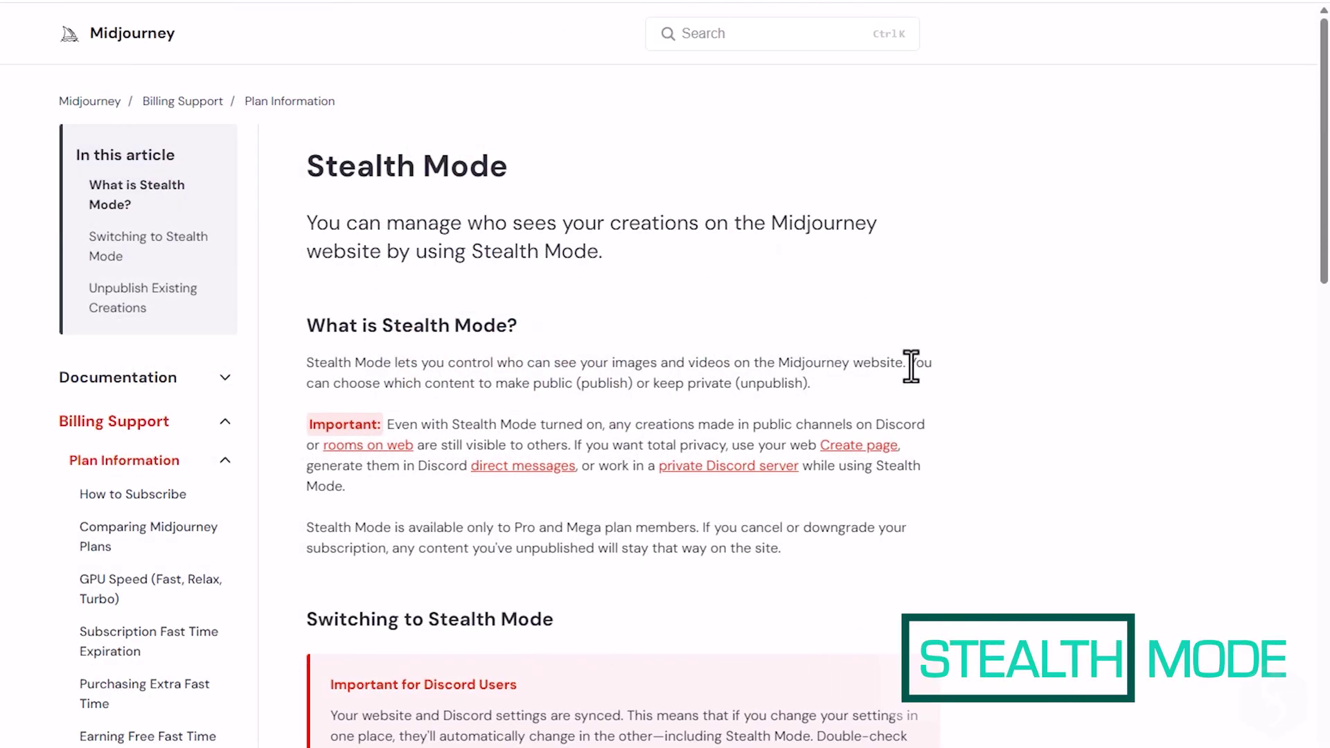
- Switch image generation from Public to Stealth mode in the settings panel
drag(932, 375, 921, 384)
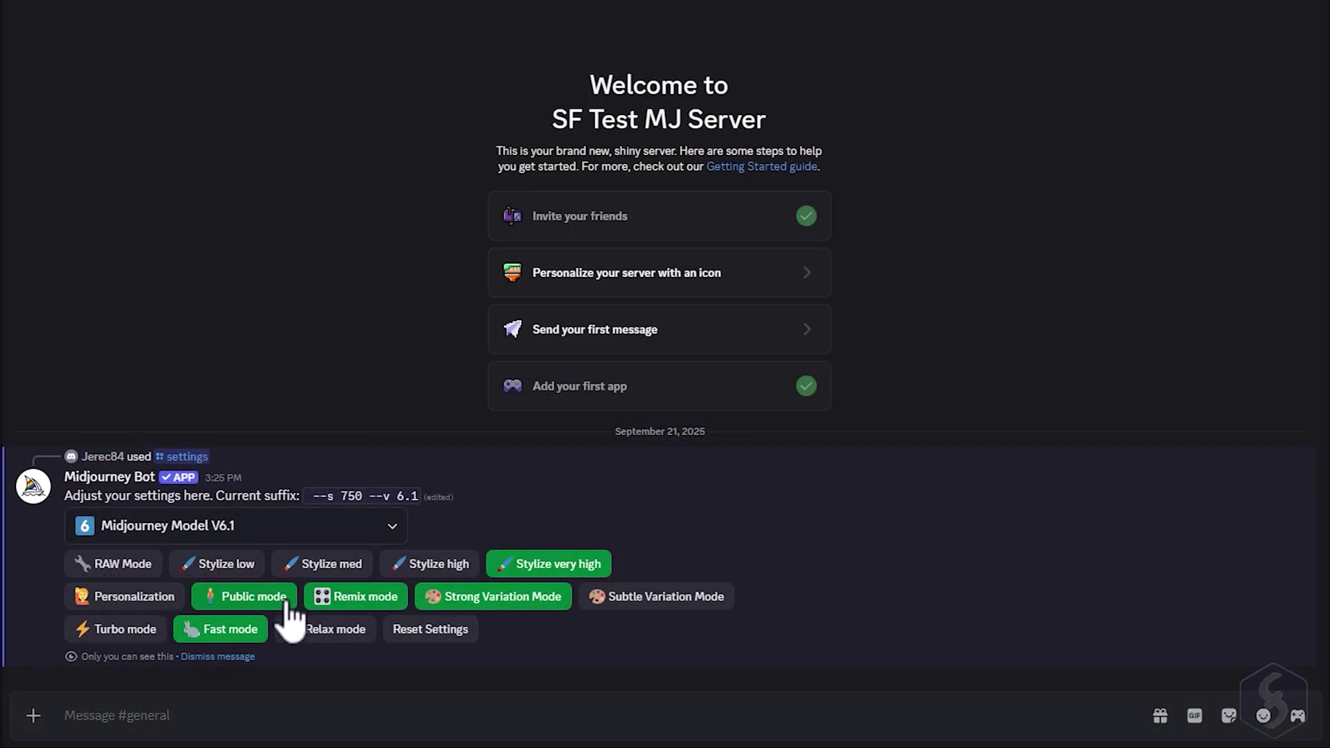
click(284, 599)
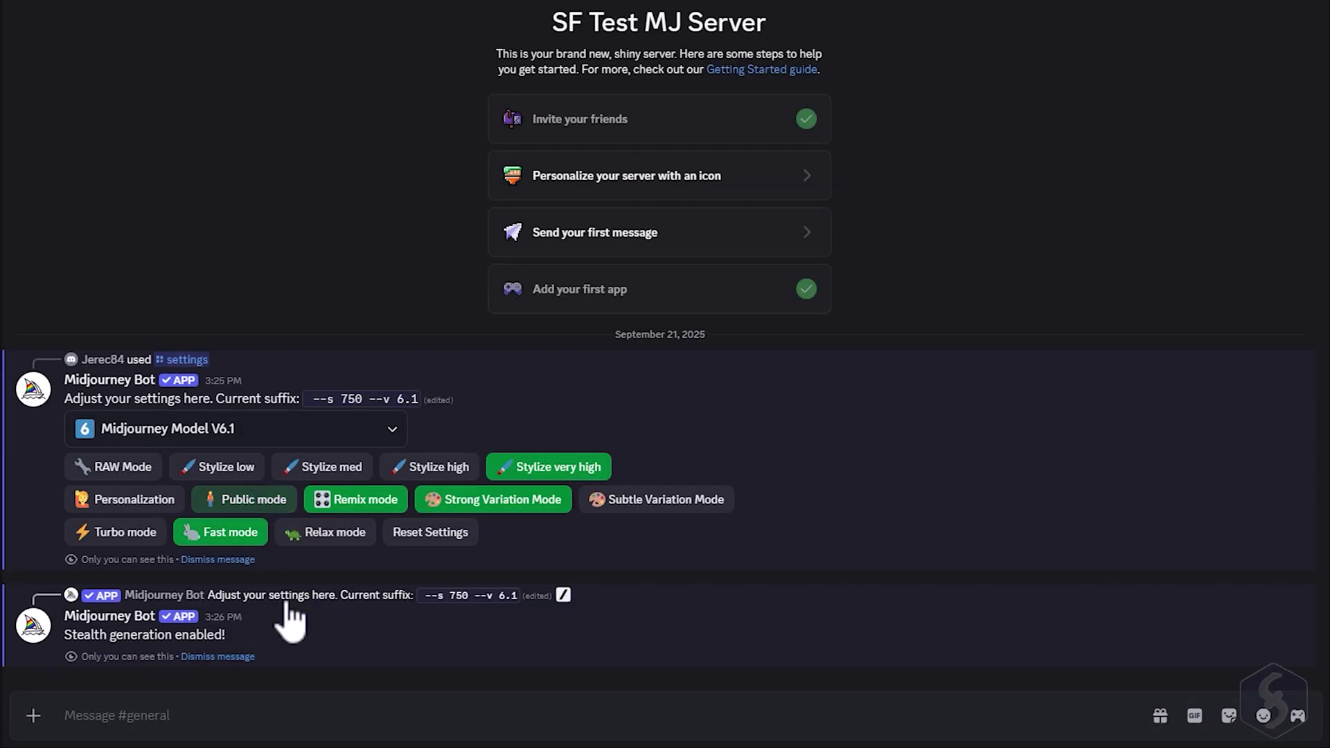
drag(253, 635, 64, 640)
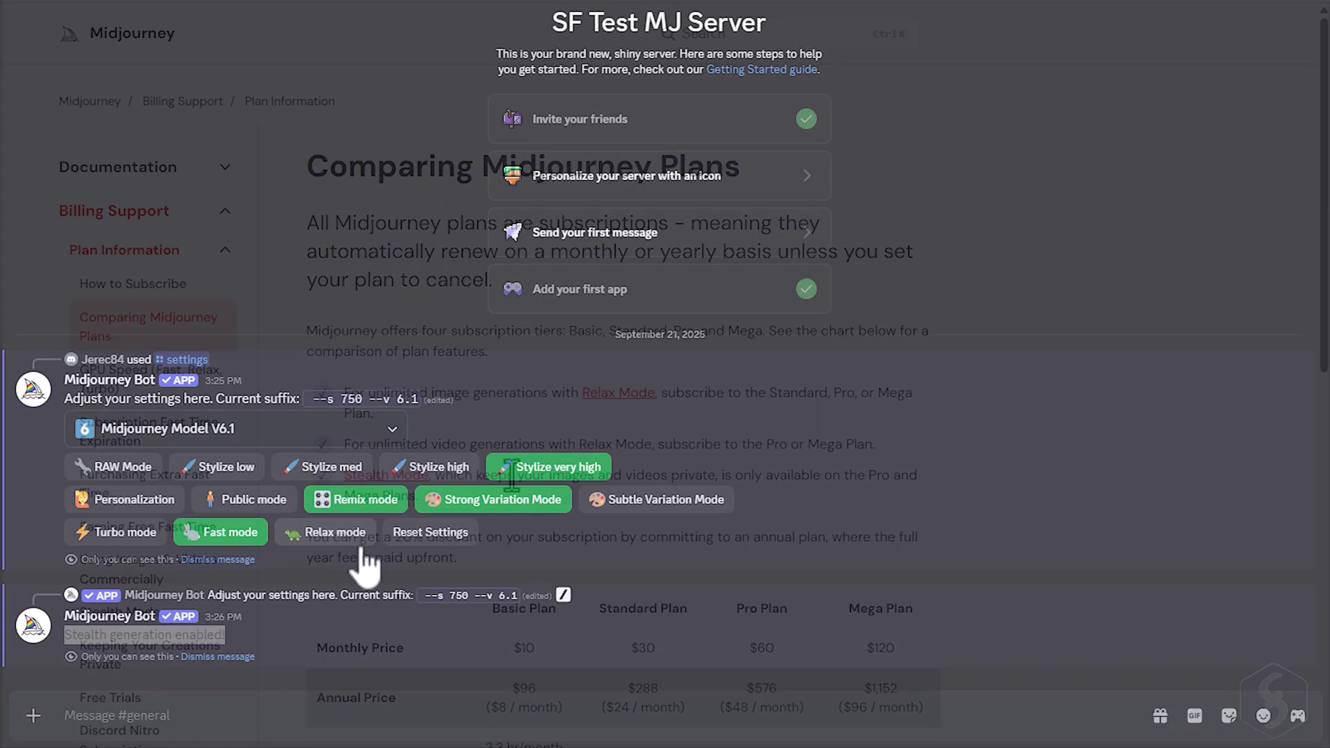
scroll(511, 475, down, 3)
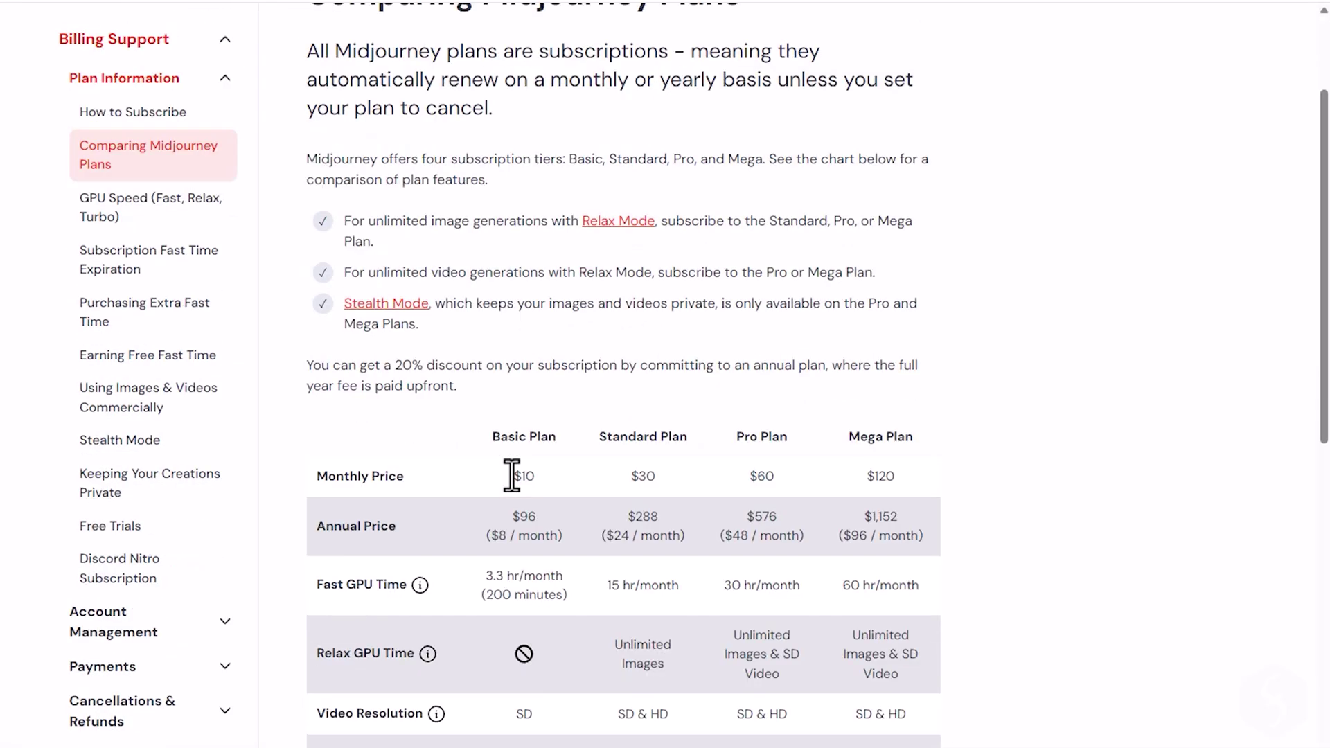
scroll(512, 476, down, 2)
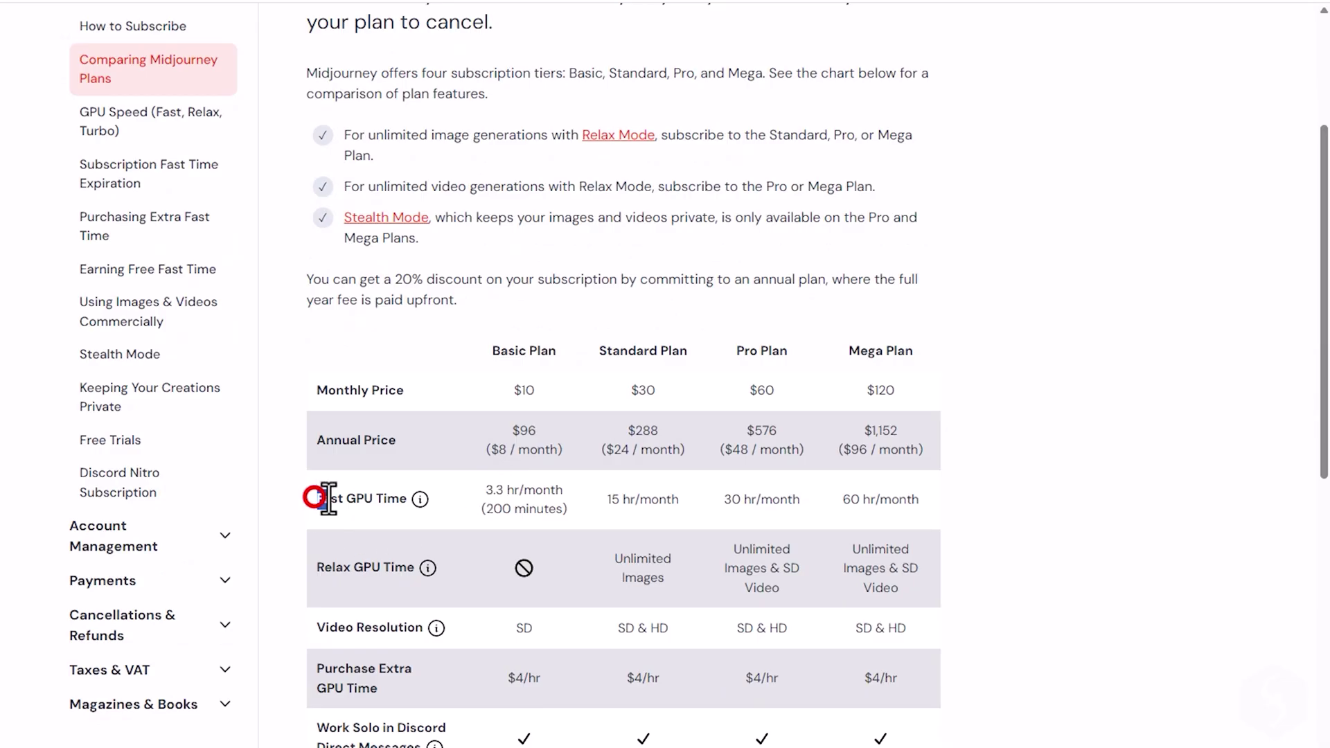
- Highlight the Fast GPU Time, Relax GPU Time and Video Resolution plan rows
drag(327, 499, 731, 490)
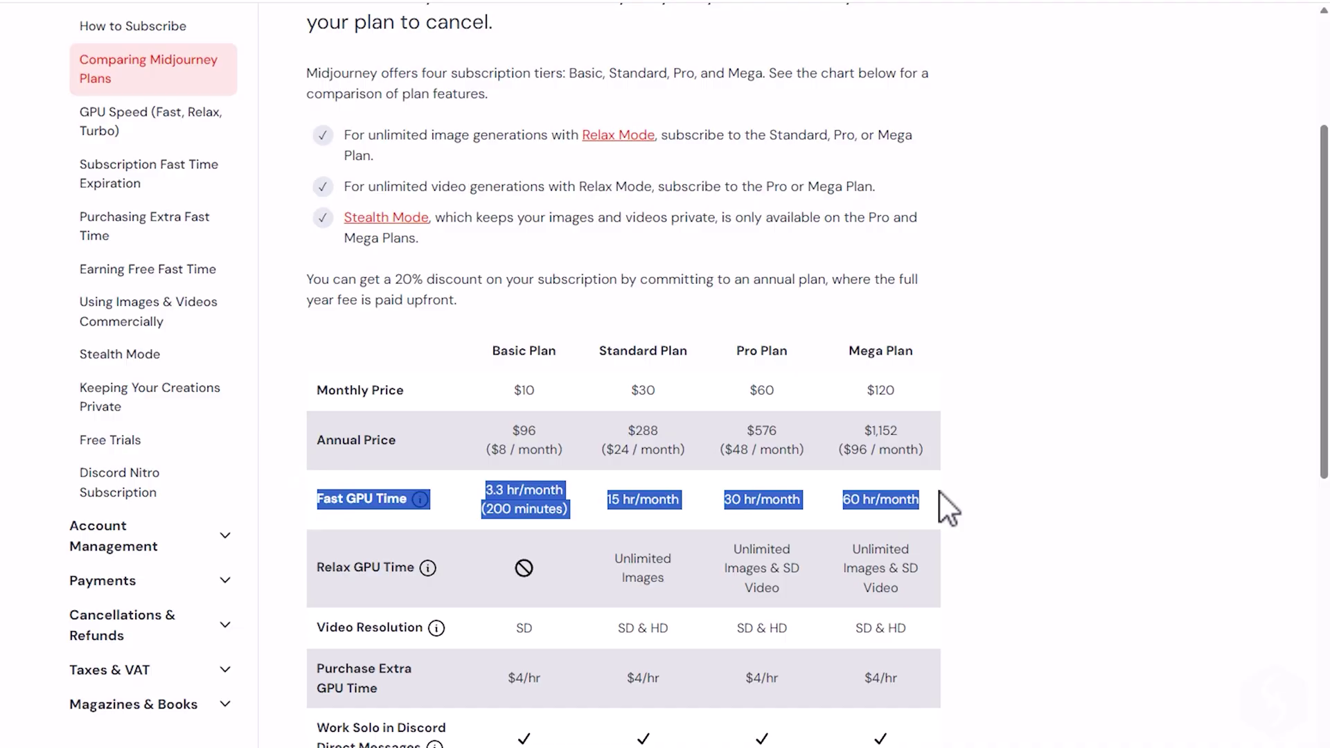
drag(940, 493, 924, 589)
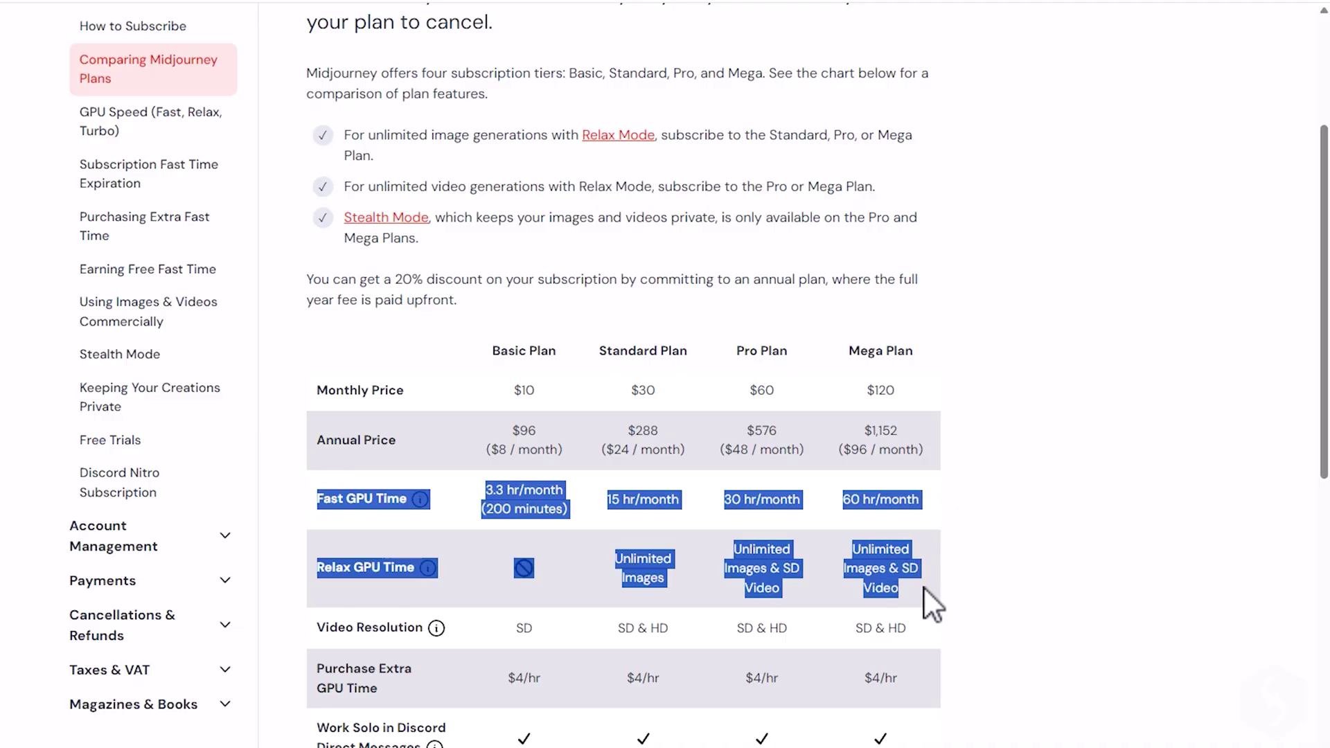
drag(925, 588, 920, 615)
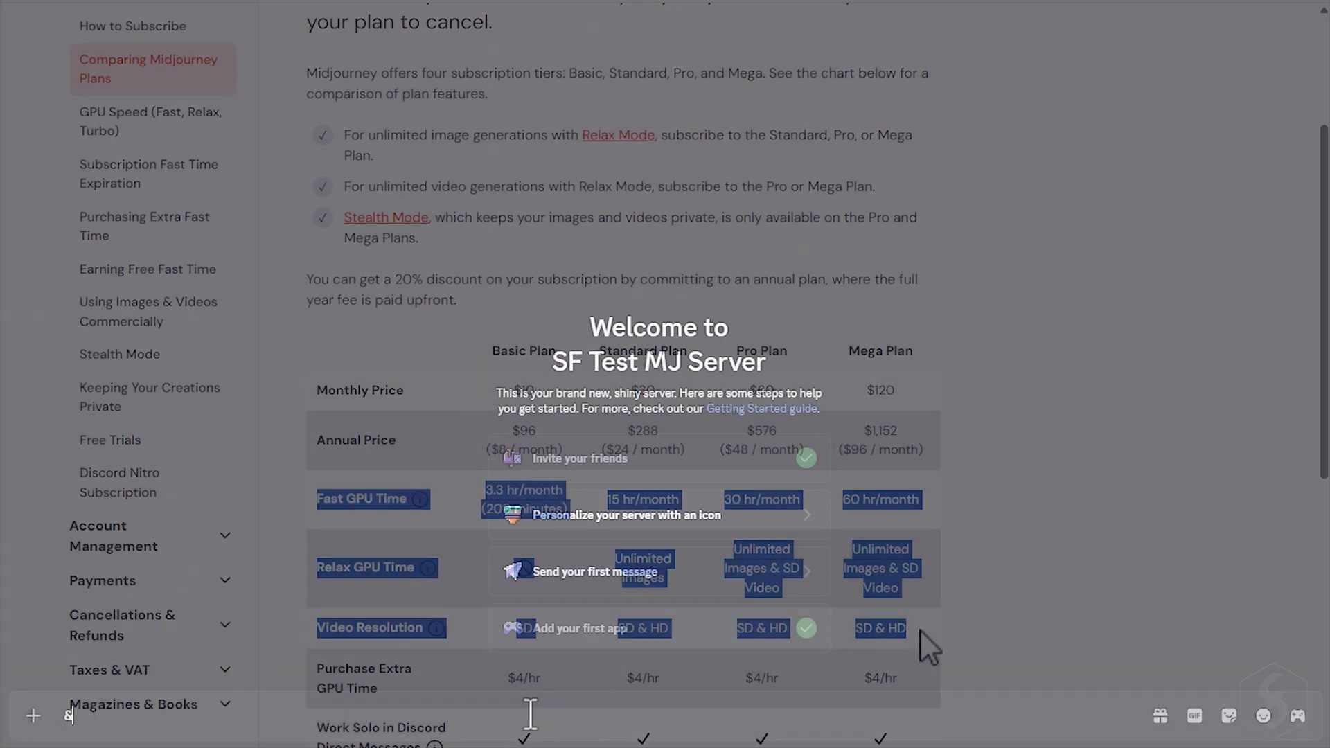
text(/setting)
- Run /settings and review the current suffix text
key(Return)
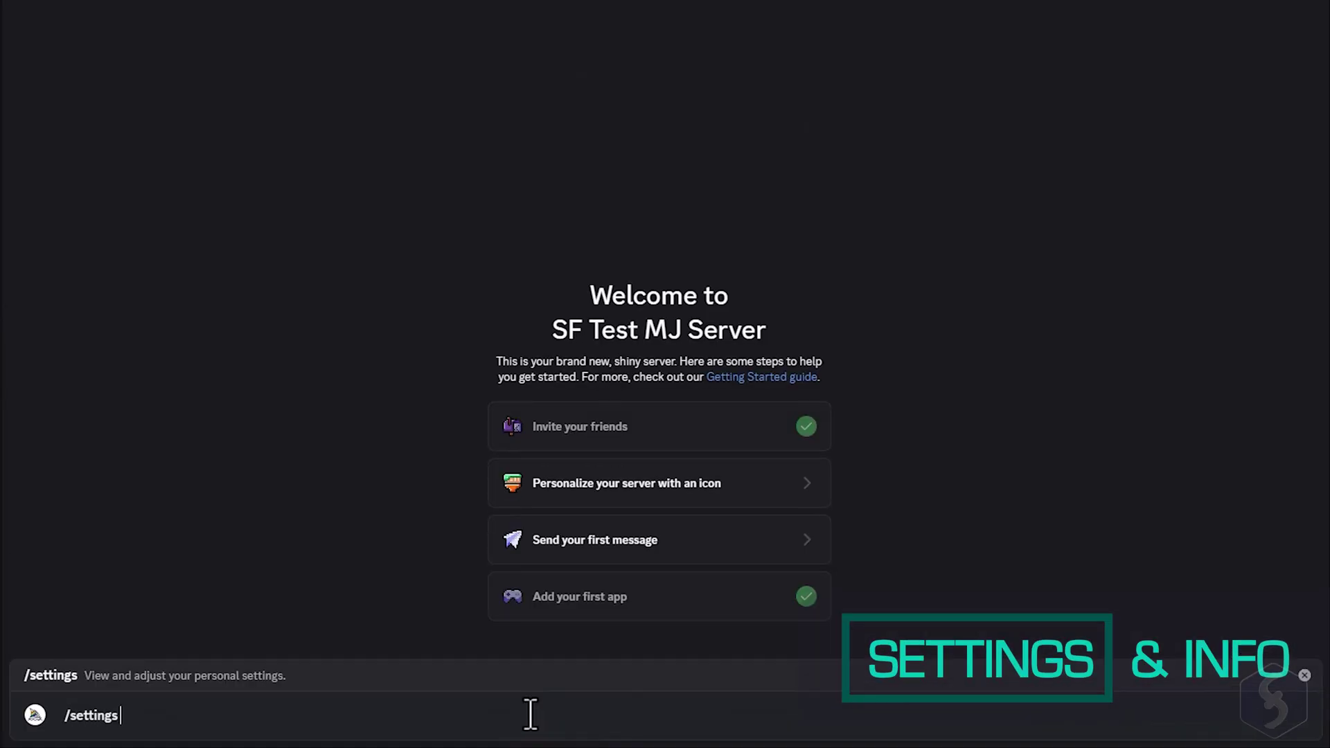
key(Return)
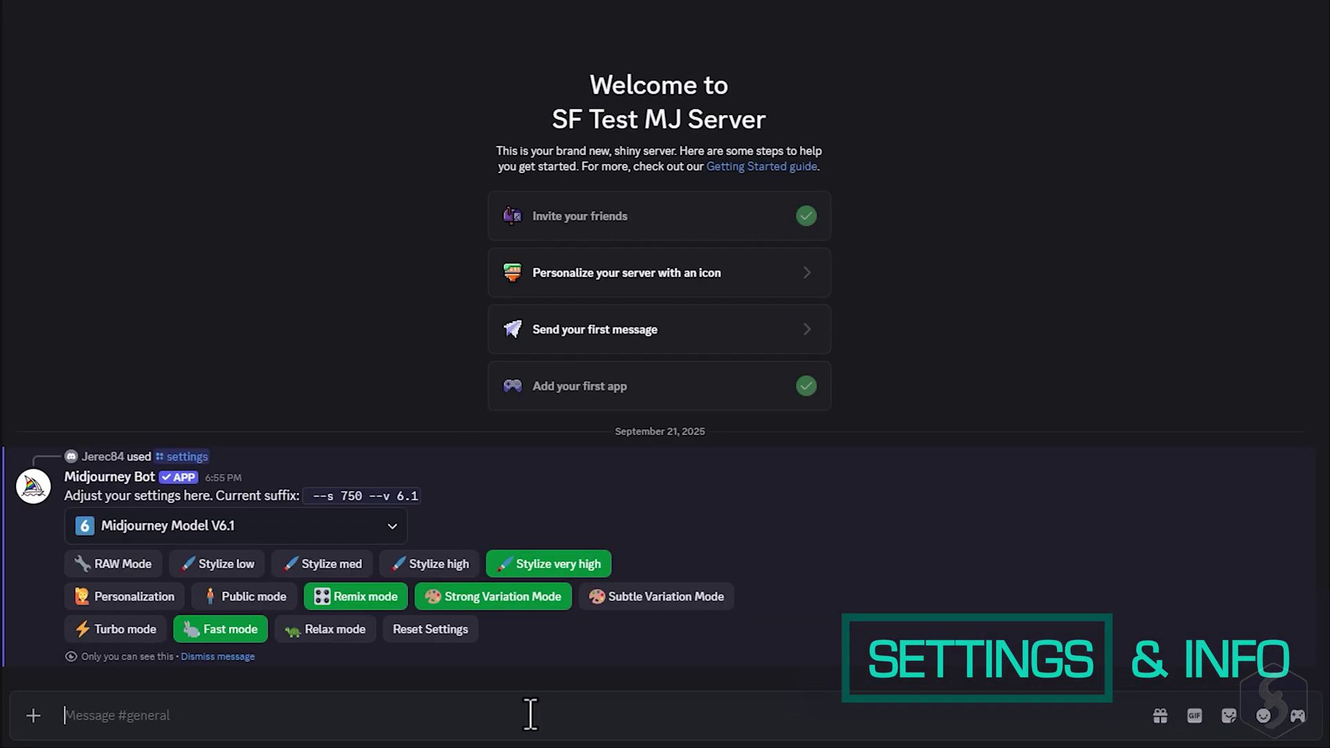
drag(308, 496, 330, 496)
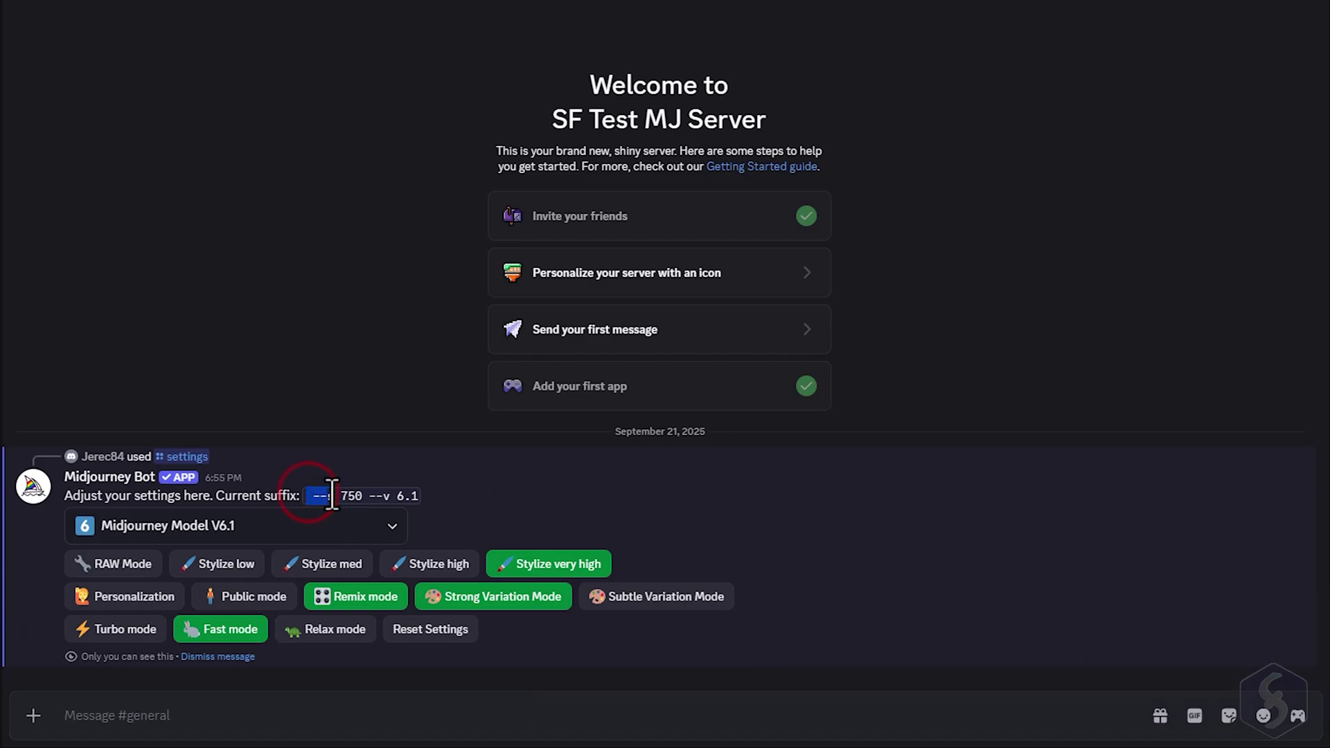
- Try Niji Model V6, then toggle Subtle and back to Strong Variation Mode
click(400, 532)
click(261, 719)
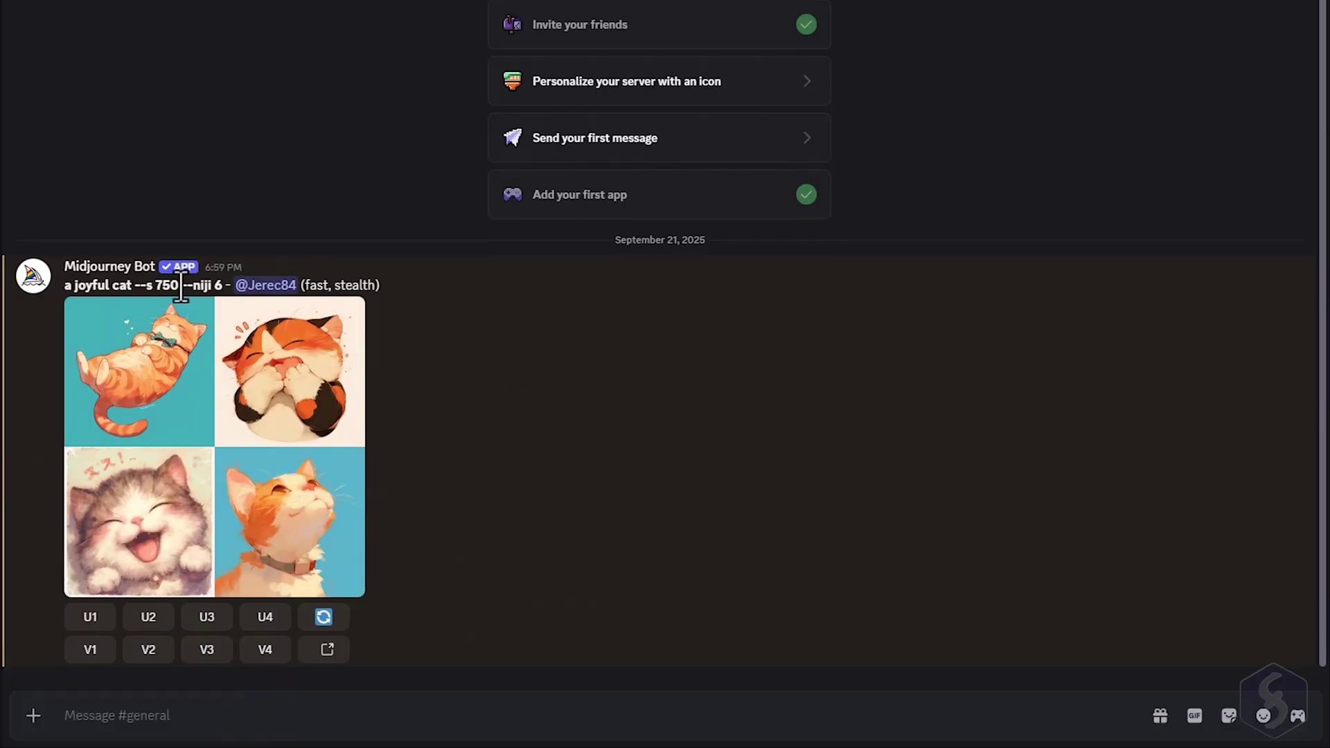
drag(182, 290, 218, 293)
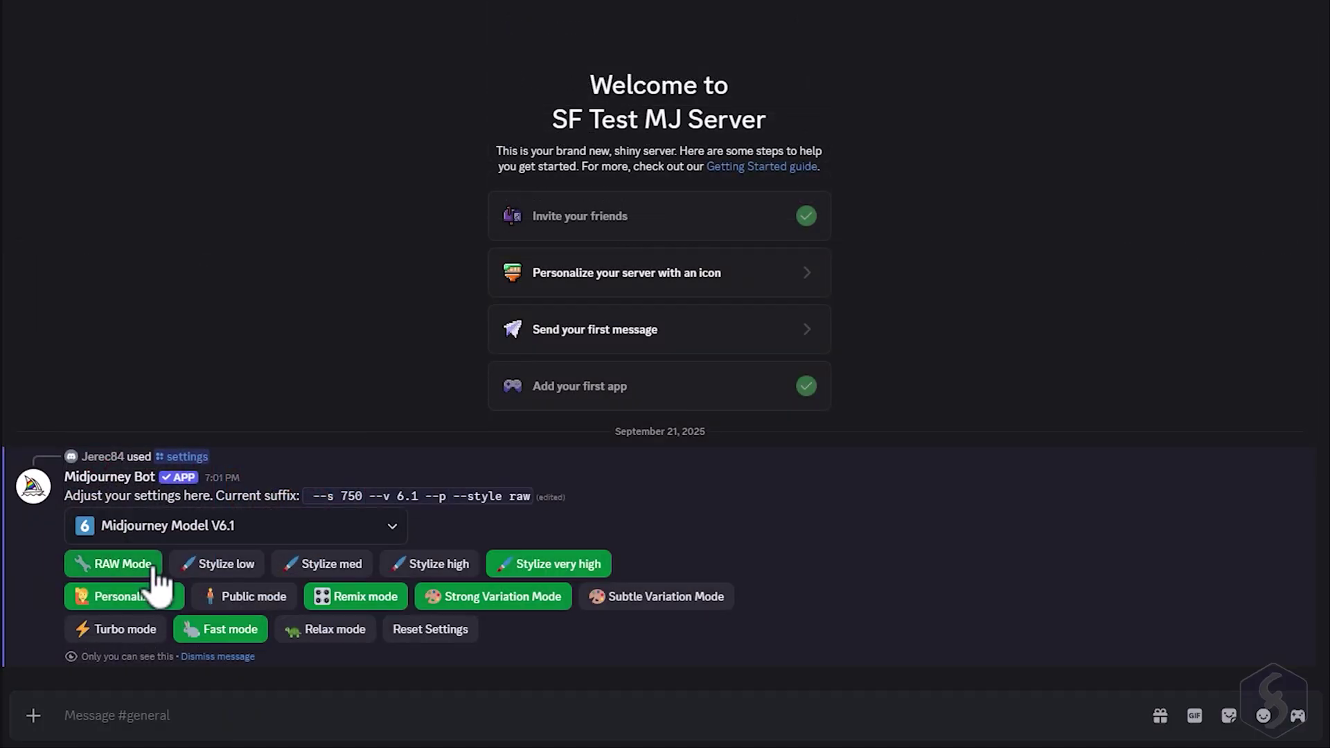
drag(452, 496, 526, 499)
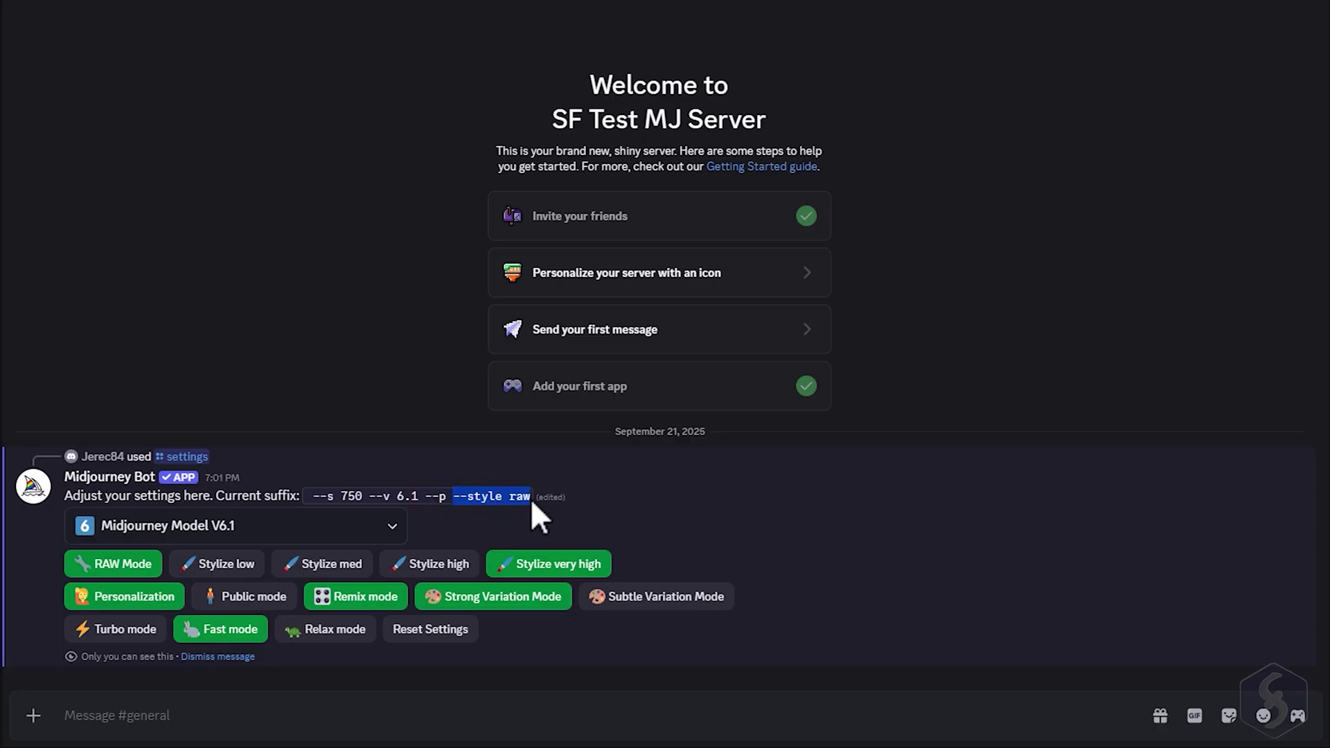
click(701, 600)
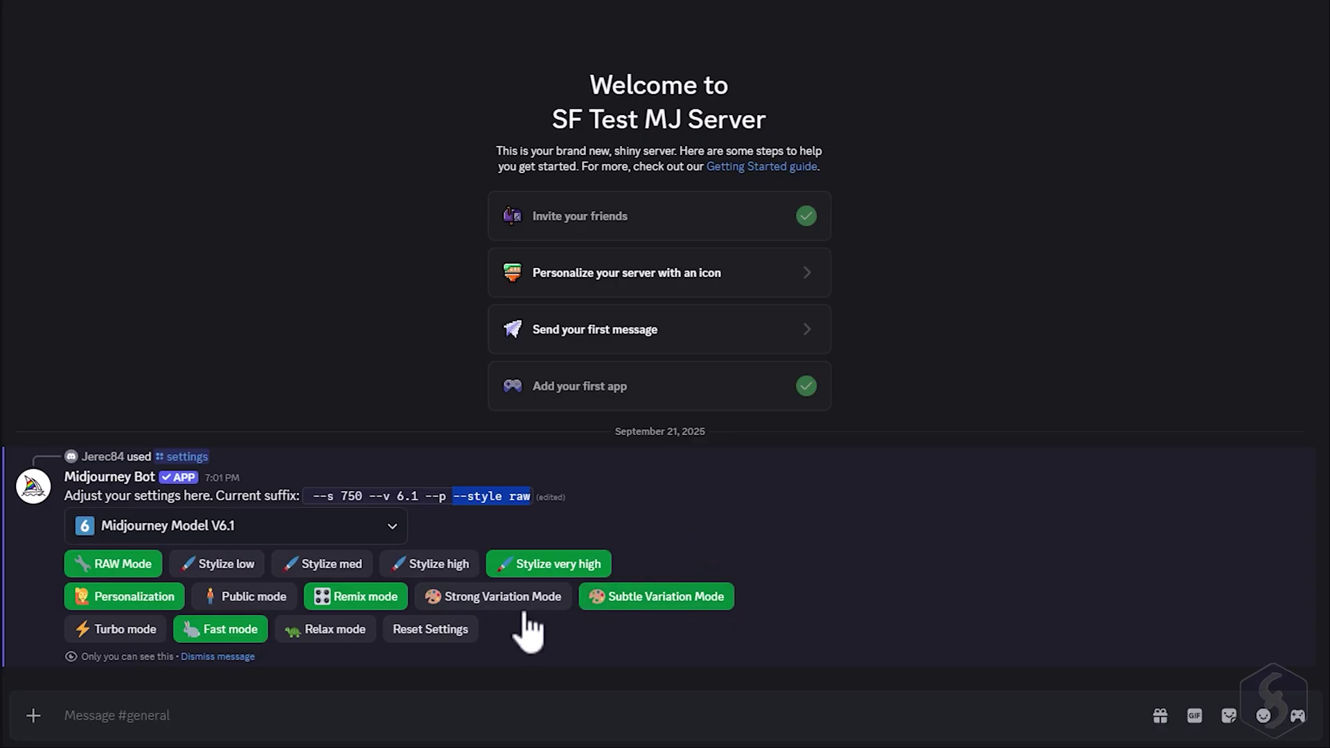
click(504, 608)
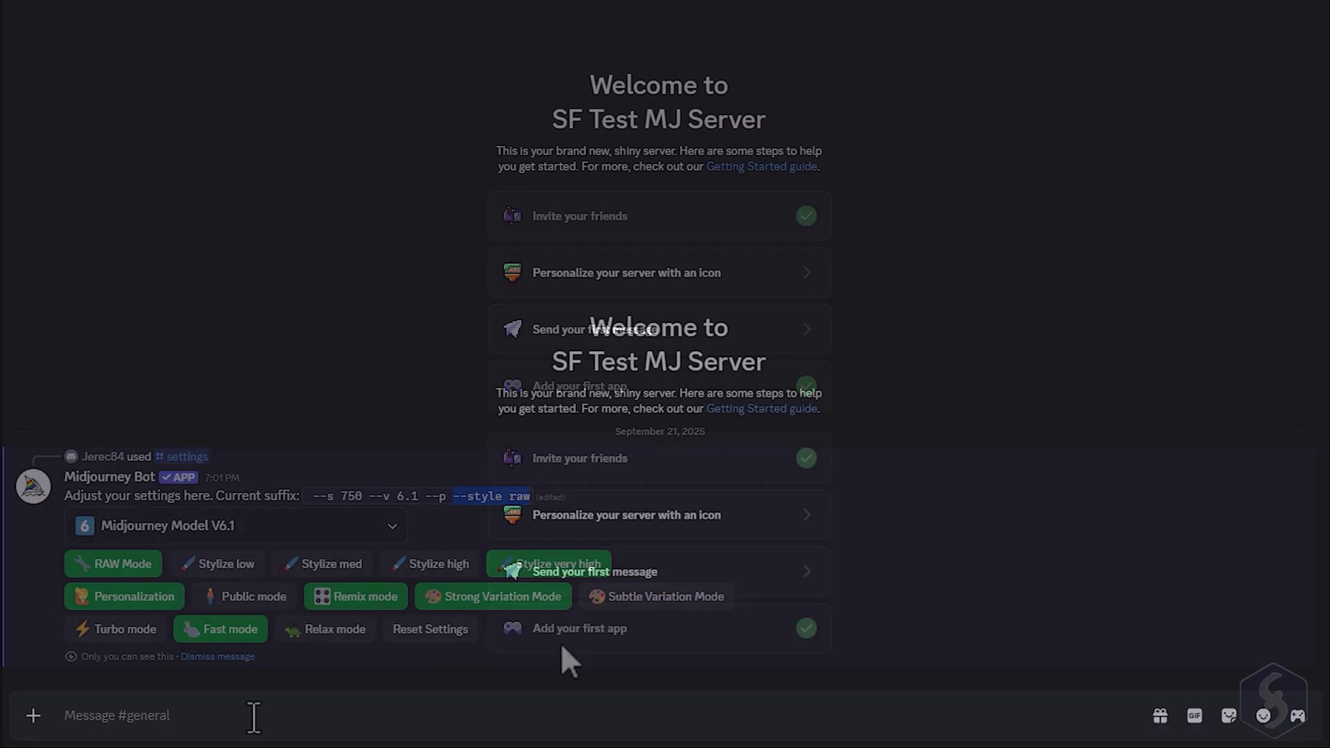
- Send the /info command to Midjourney Bot
click(254, 715)
text(/)
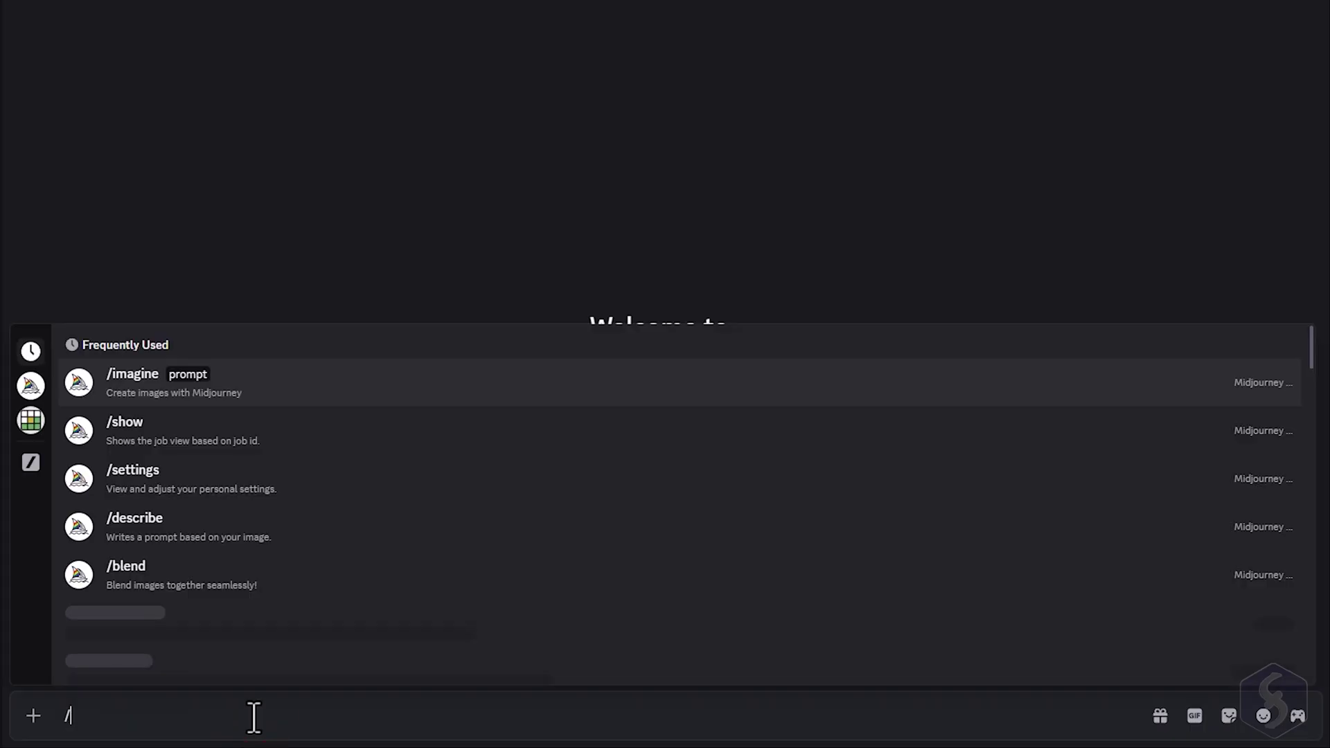
text(info)
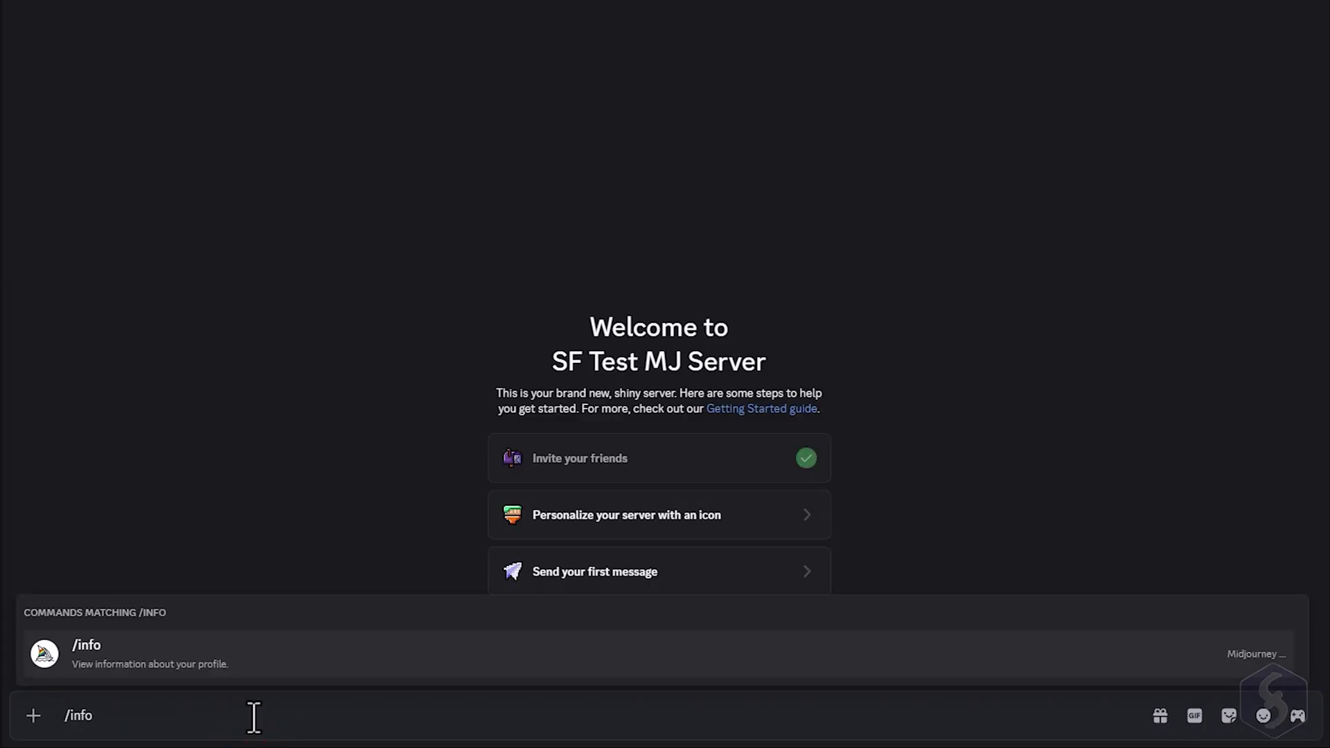
key(Return)
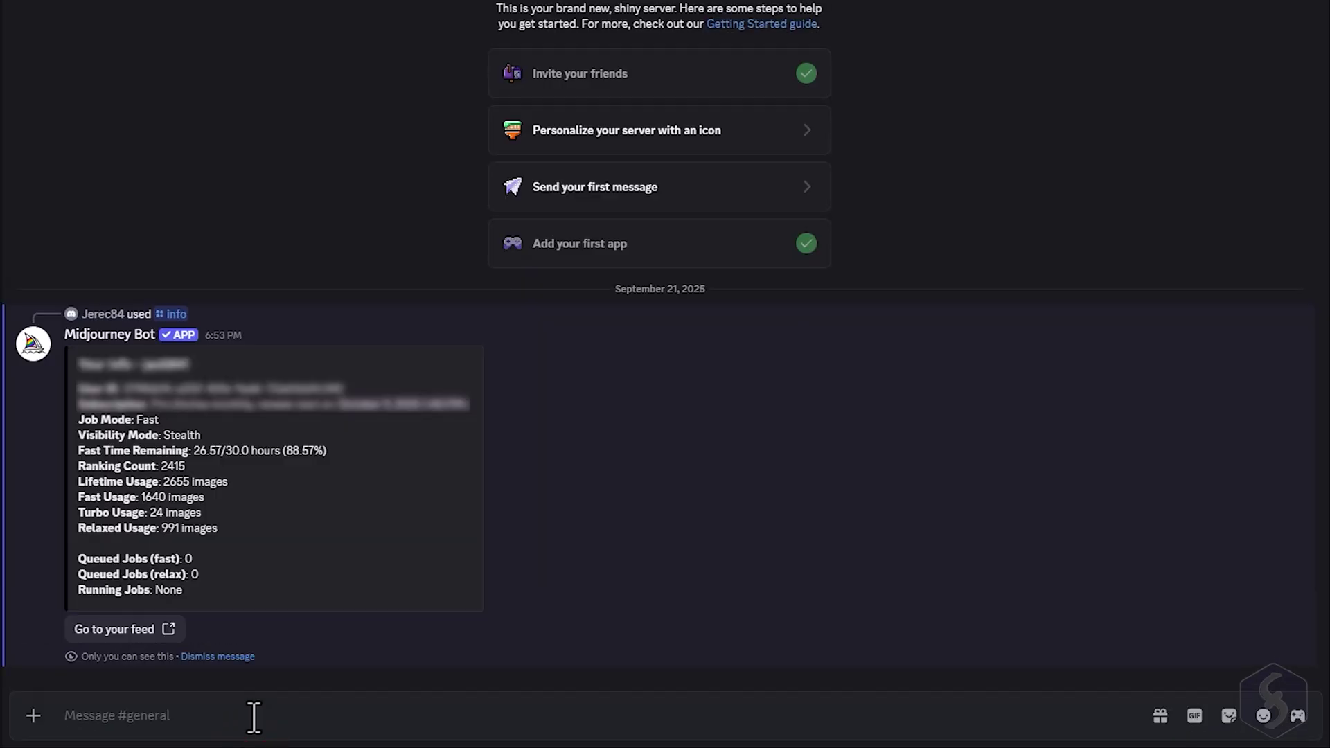